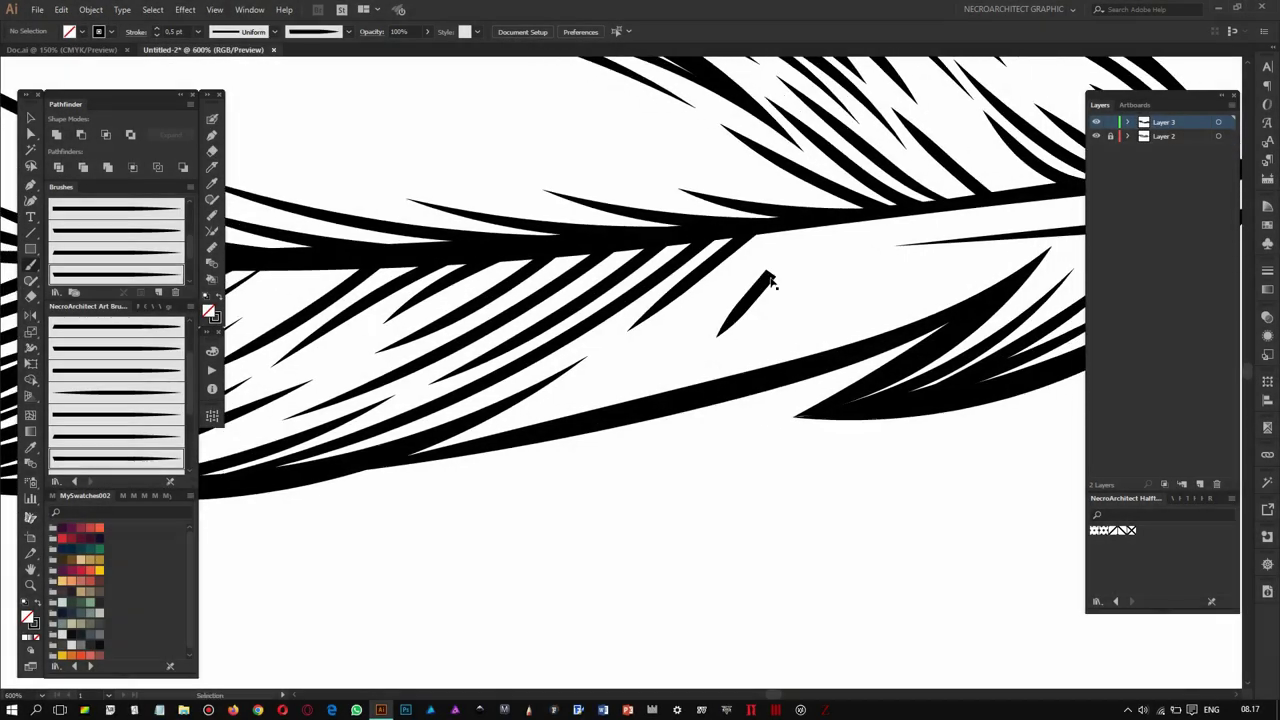
# - Paint tapered hatch strokes across the feather's lower vane and near the upper stem
pyautogui.moveTo(558, 395); pyautogui.dragTo(402, 459)
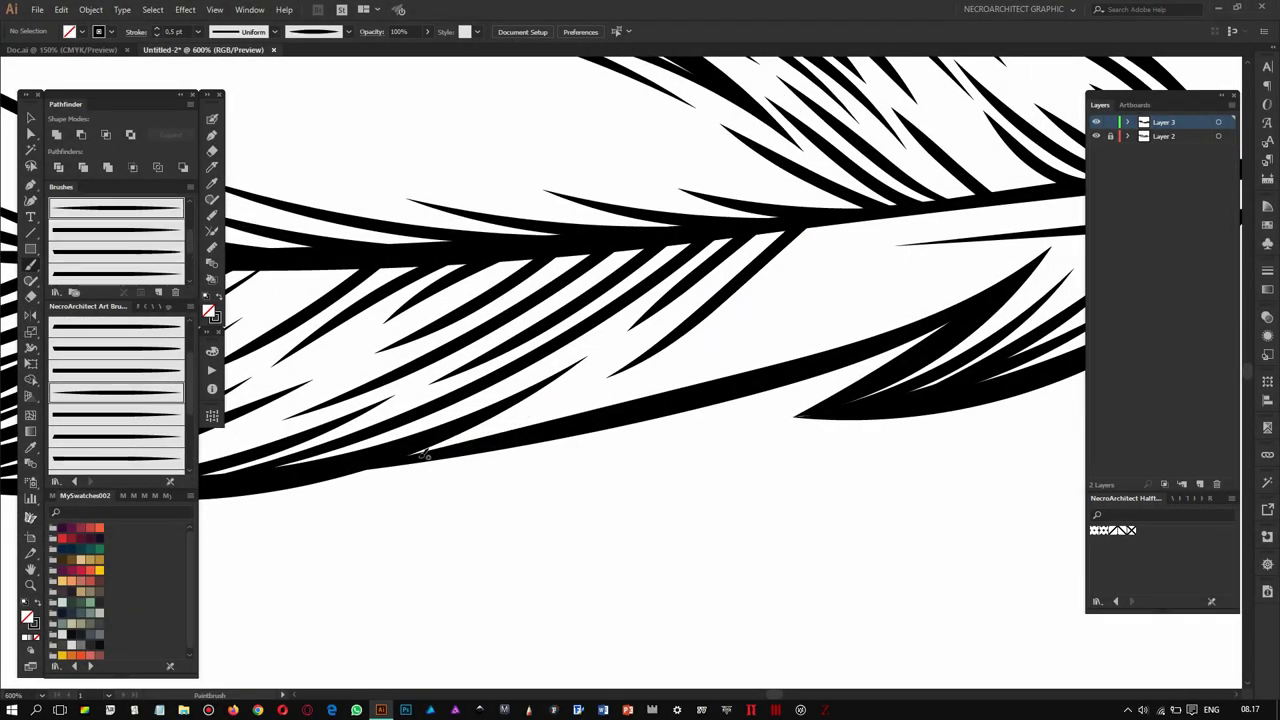
pyautogui.moveTo(443, 414)
pyautogui.mouseDown()
pyautogui.moveTo(601, 347)
pyautogui.moveTo(640, 315)
pyautogui.mouseUp()
pyautogui.moveTo(736, 210); pyautogui.dragTo(798, 197)
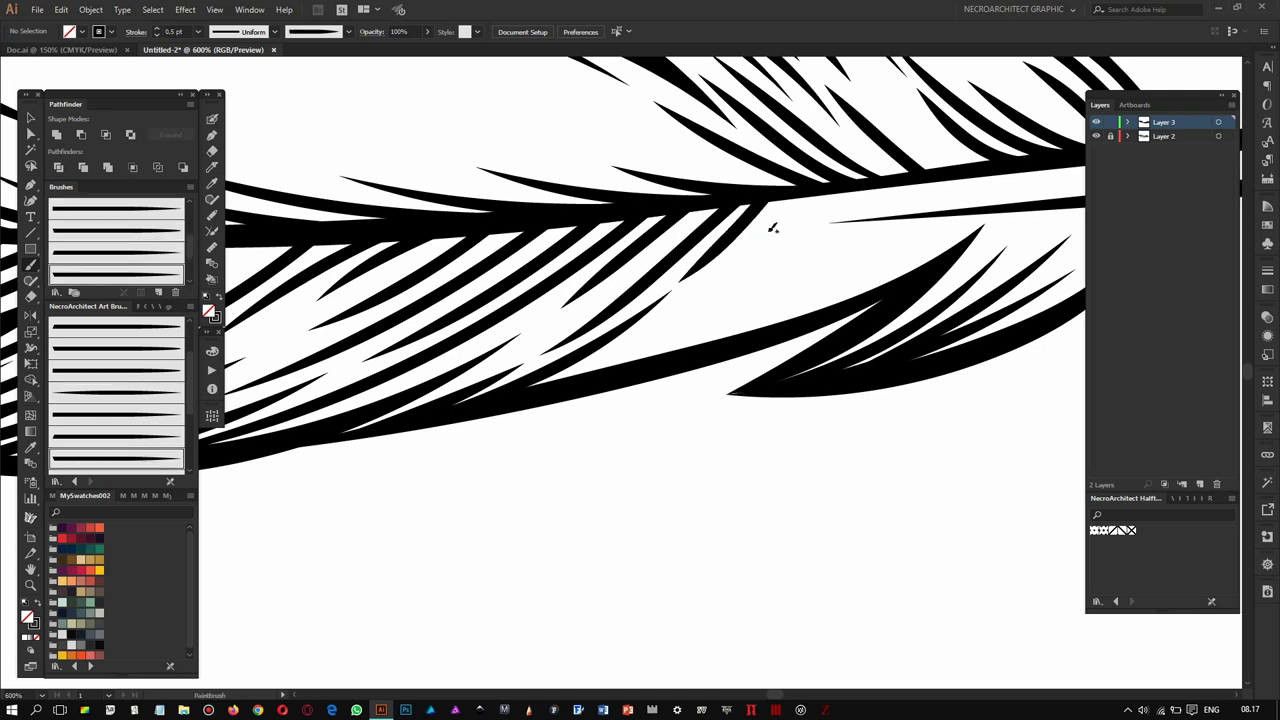
pyautogui.moveTo(789, 204)
pyautogui.mouseDown()
pyautogui.moveTo(515, 398)
pyautogui.moveTo(645, 355)
pyautogui.mouseUp()
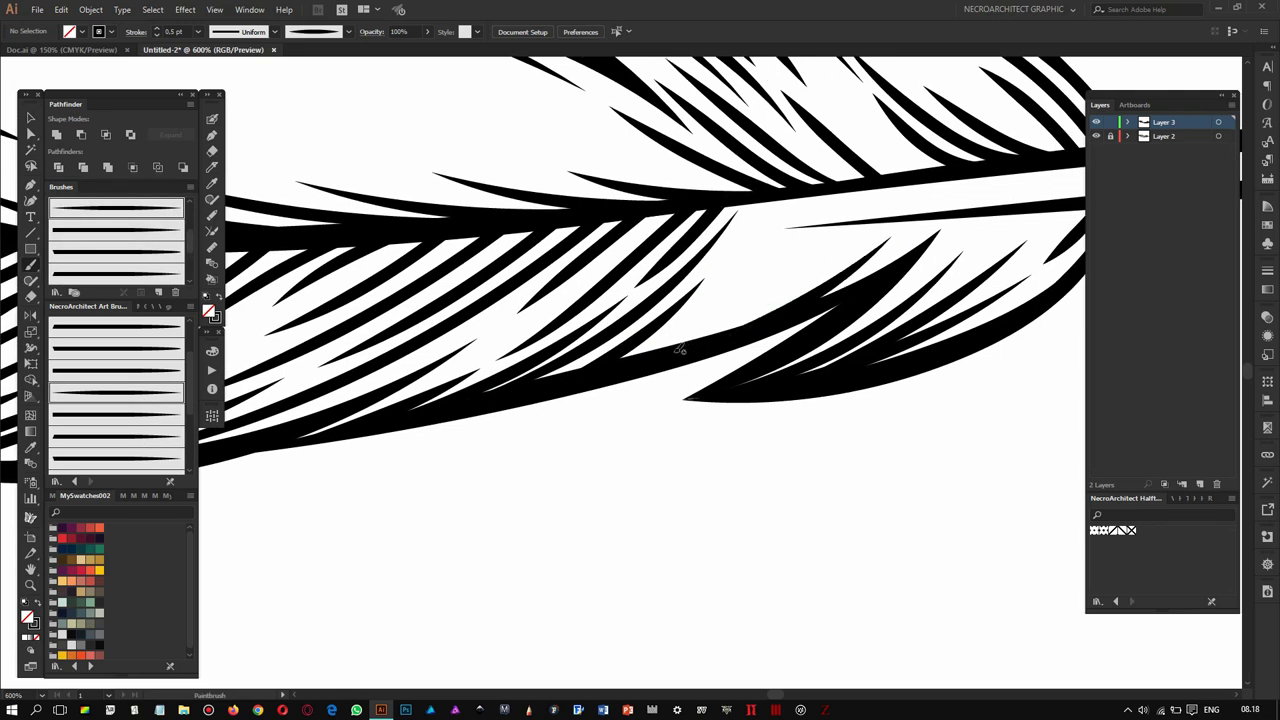
pyautogui.moveTo(836, 256); pyautogui.dragTo(645, 355)
pyautogui.moveTo(791, 226); pyautogui.dragTo(640, 362)
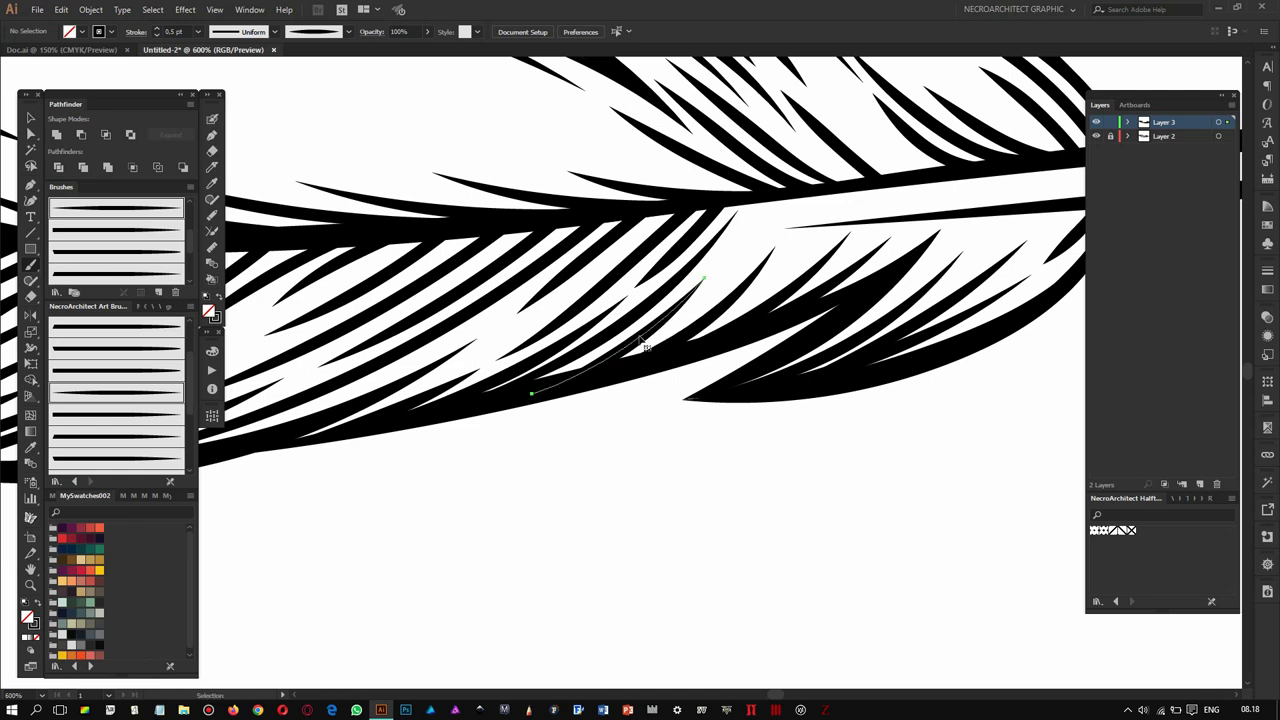
# - Add hatch strokes among the feather's upper barbs
pyautogui.moveTo(930, 272)
pyautogui.mouseDown()
pyautogui.moveTo(796, 268)
pyautogui.moveTo(755, 421)
pyautogui.mouseUp()
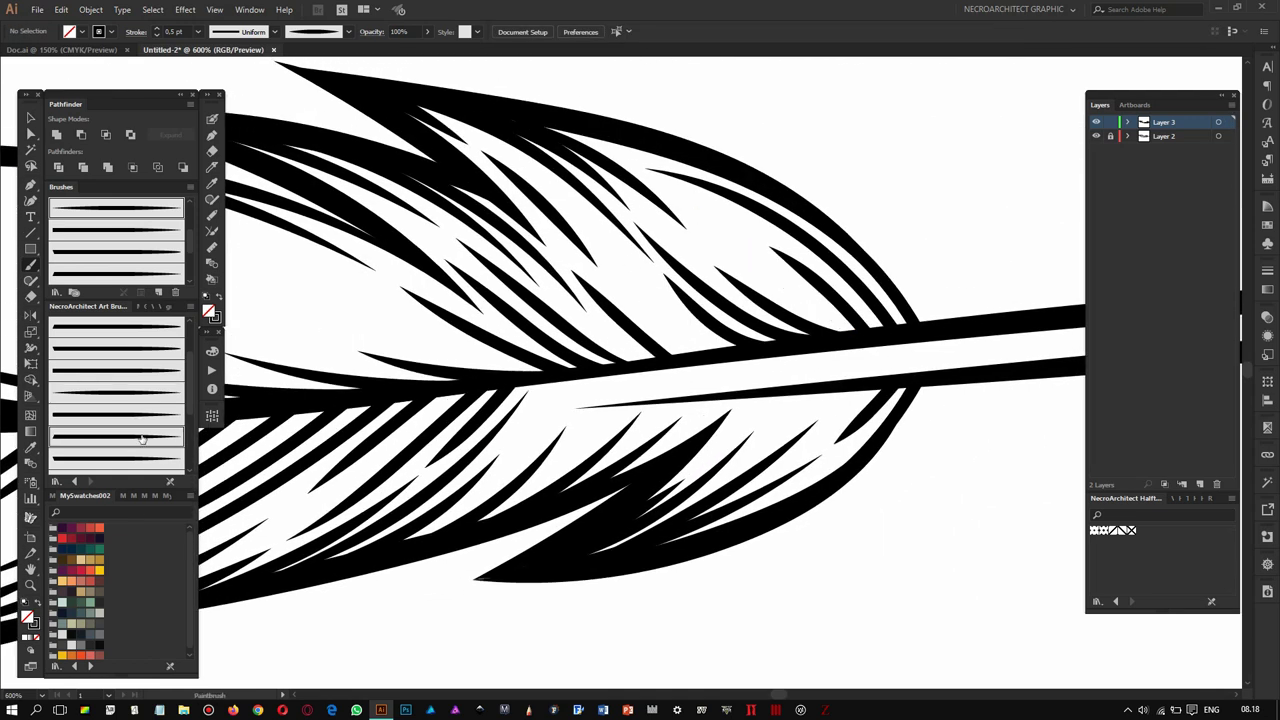
pyautogui.moveTo(790, 300)
pyautogui.mouseDown()
pyautogui.moveTo(760, 270)
pyautogui.moveTo(740, 210)
pyautogui.moveTo(770, 357)
pyautogui.mouseUp()
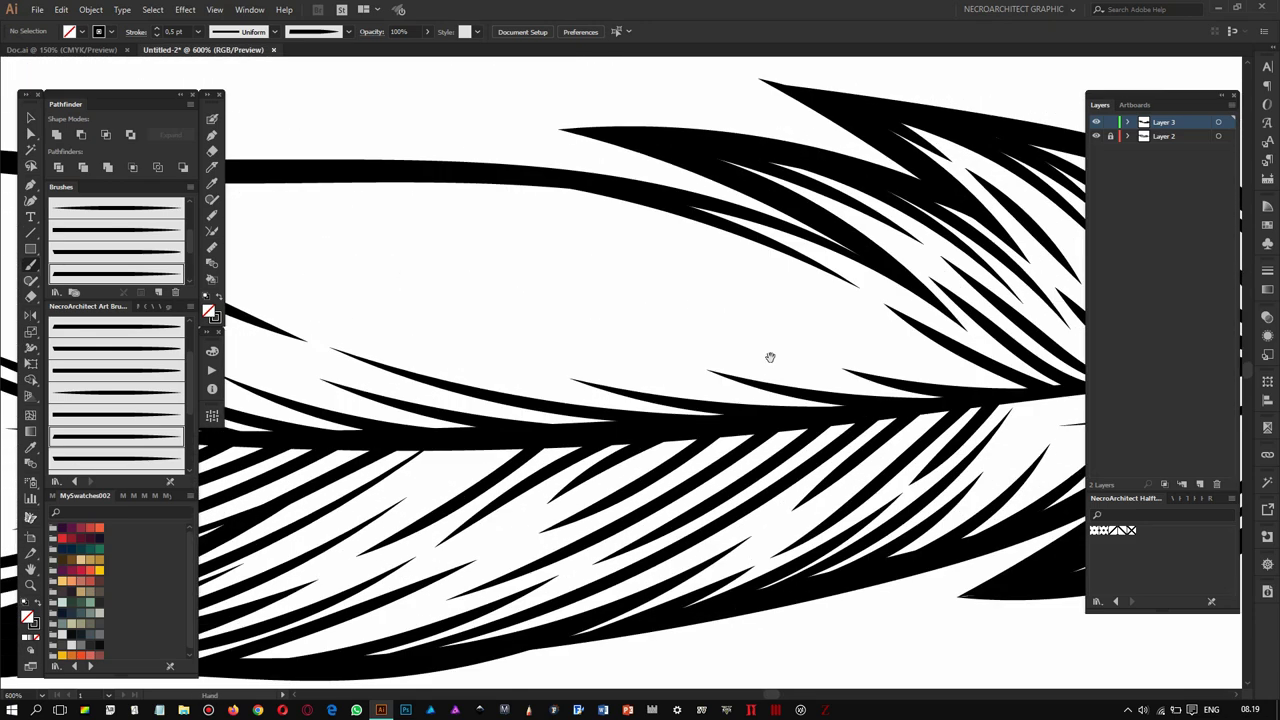
pyautogui.moveTo(542, 180); pyautogui.dragTo(704, 246)
pyautogui.moveTo(594, 248); pyautogui.dragTo(856, 356)
pyautogui.moveTo(720, 246)
pyautogui.mouseDown()
pyautogui.moveTo(791, 257)
pyautogui.moveTo(686, 214)
pyautogui.moveTo(771, 263)
pyautogui.moveTo(773, 302)
pyautogui.moveTo(643, 232)
pyautogui.moveTo(704, 250)
pyautogui.moveTo(474, 206)
pyautogui.moveTo(540, 254)
pyautogui.moveTo(777, 273)
pyautogui.moveTo(600, 234)
pyautogui.moveTo(657, 294)
pyautogui.moveTo(751, 253)
pyautogui.mouseUp()
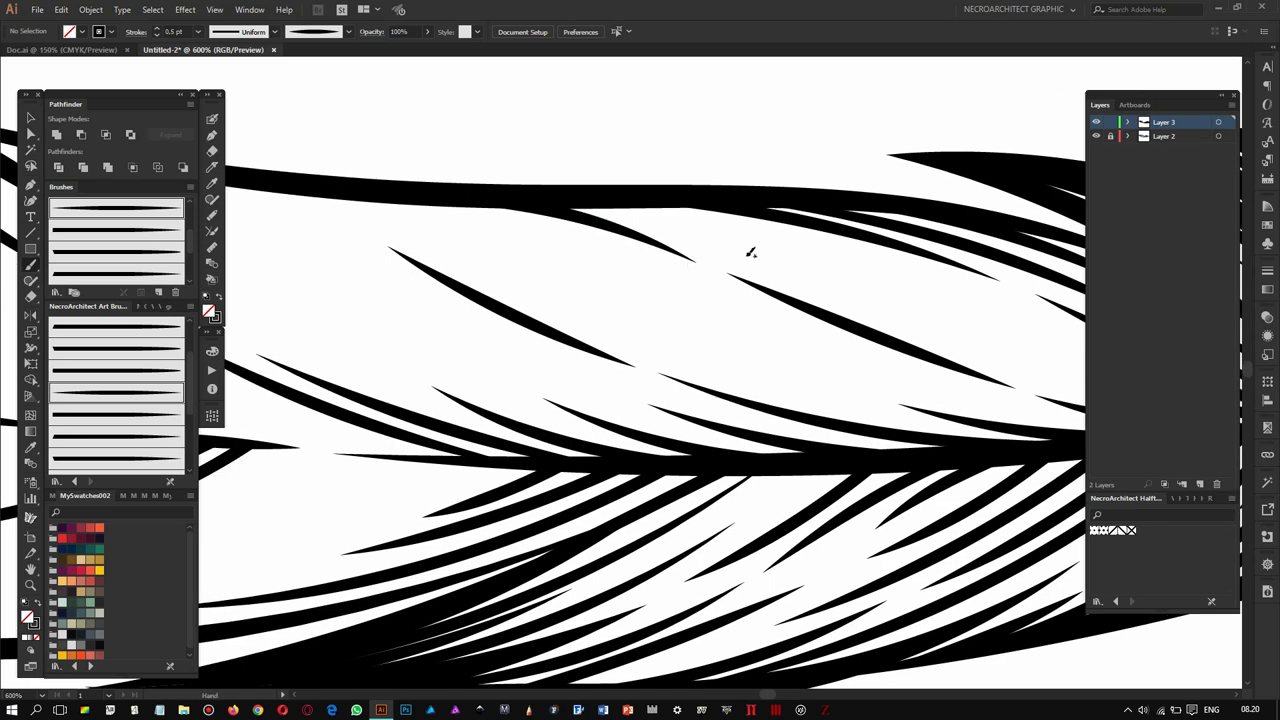
pyautogui.moveTo(857, 291); pyautogui.dragTo(863, 303)
pyautogui.moveTo(671, 257)
pyautogui.mouseDown()
pyautogui.moveTo(966, 357)
pyautogui.moveTo(627, 248)
pyautogui.mouseUp()
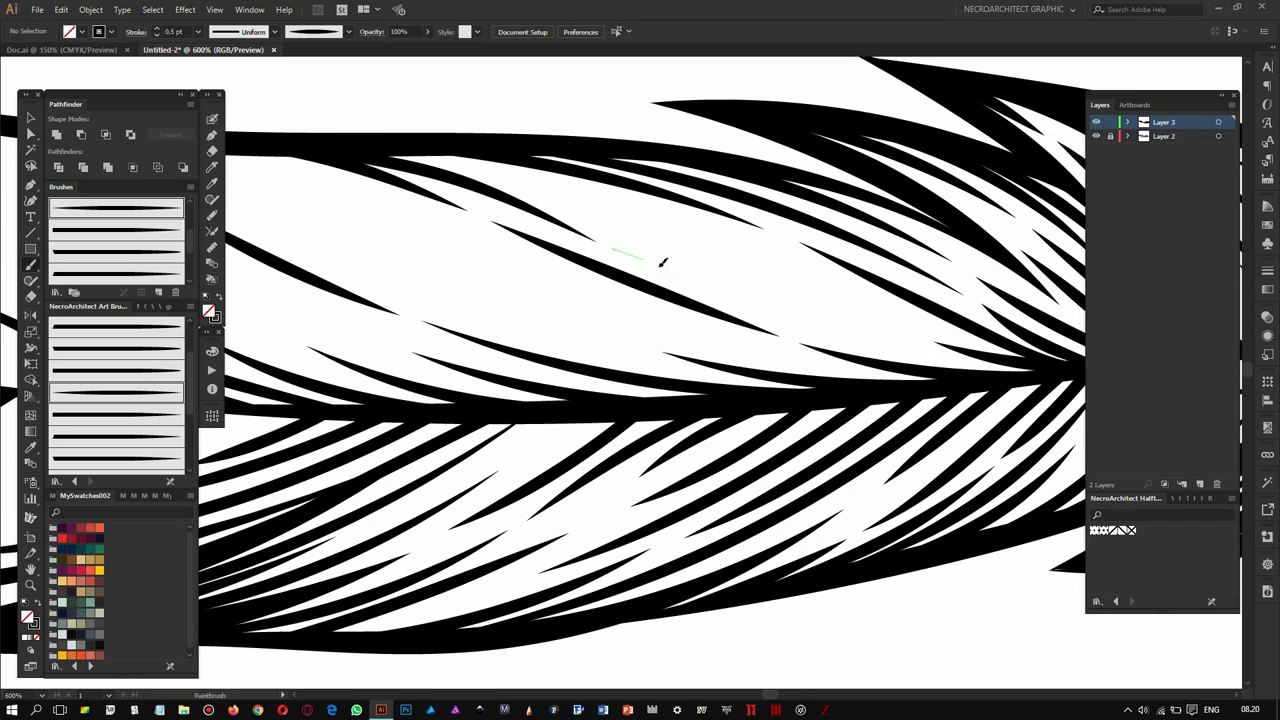
pyautogui.scroll(-5, 780, 300)
pyautogui.scroll(2, 686, 300)
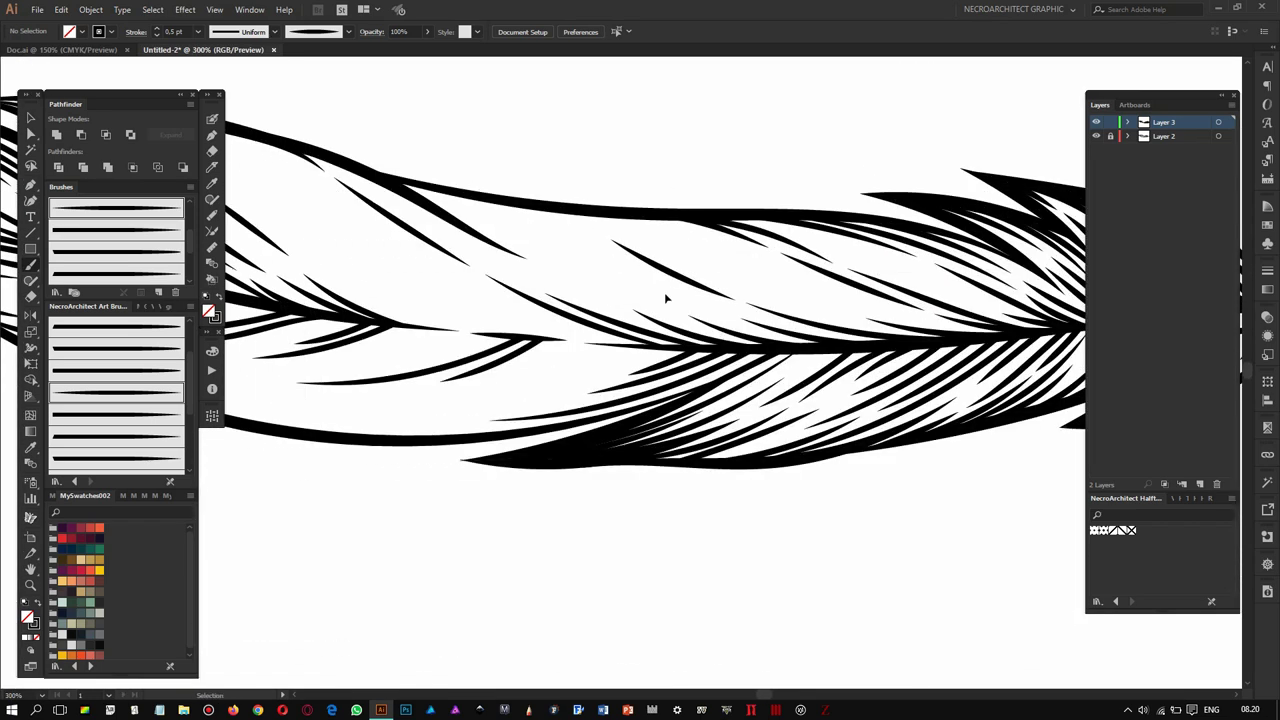
pyautogui.scroll(2, 686, 300)
pyautogui.scroll(2, 763, 283)
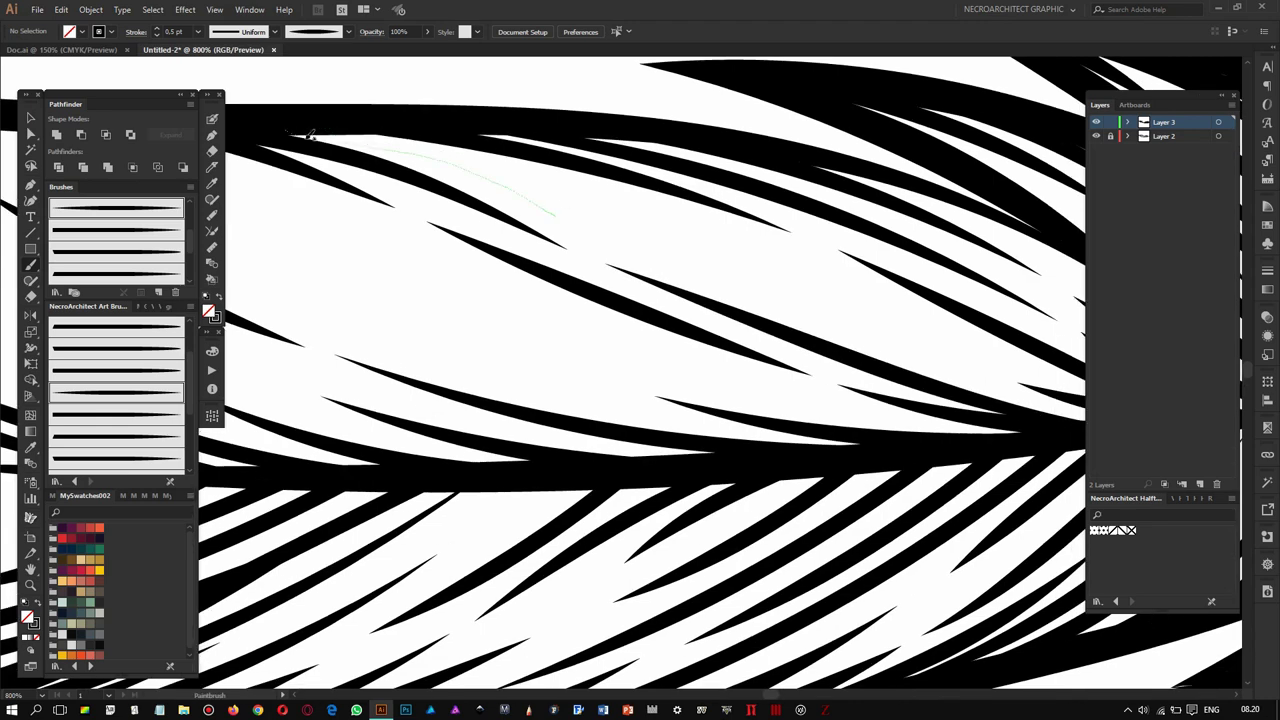
# - Paint more thin hatch strokes across the upper vane, plus a short one on the feather
pyautogui.moveTo(376, 178); pyautogui.dragTo(629, 257)
pyautogui.scroll(-2, 700, 250)
pyautogui.scroll(2, 803, 229)
pyautogui.moveTo(600, 170)
pyautogui.mouseDown()
pyautogui.moveTo(721, 244)
pyautogui.moveTo(955, 350)
pyautogui.mouseUp()
pyautogui.scroll(-3, 721, 244)
pyautogui.scroll(3, 700, 280)
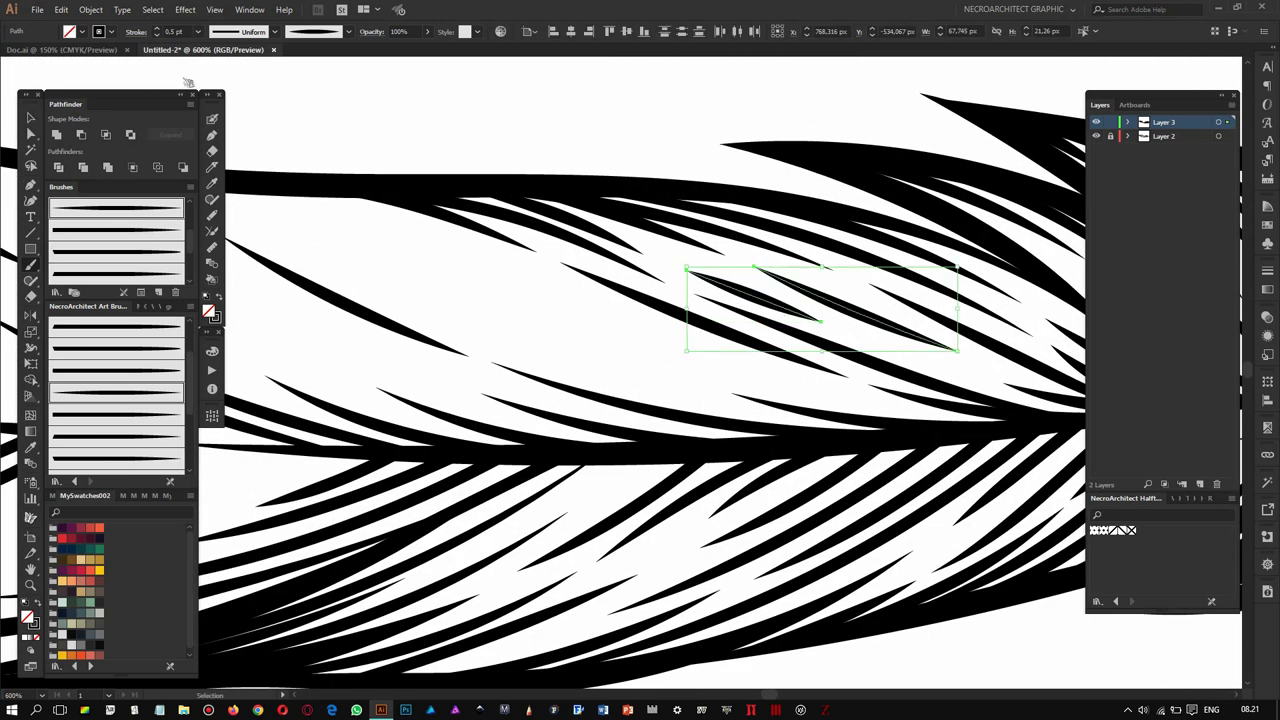
pyautogui.scroll(-2, 815, 170)
pyautogui.scroll(2, 816, 168)
pyautogui.moveTo(672, 125); pyautogui.dragTo(818, 250)
pyautogui.scroll(-2, 786, 263)
pyautogui.scroll(2, 786, 263)
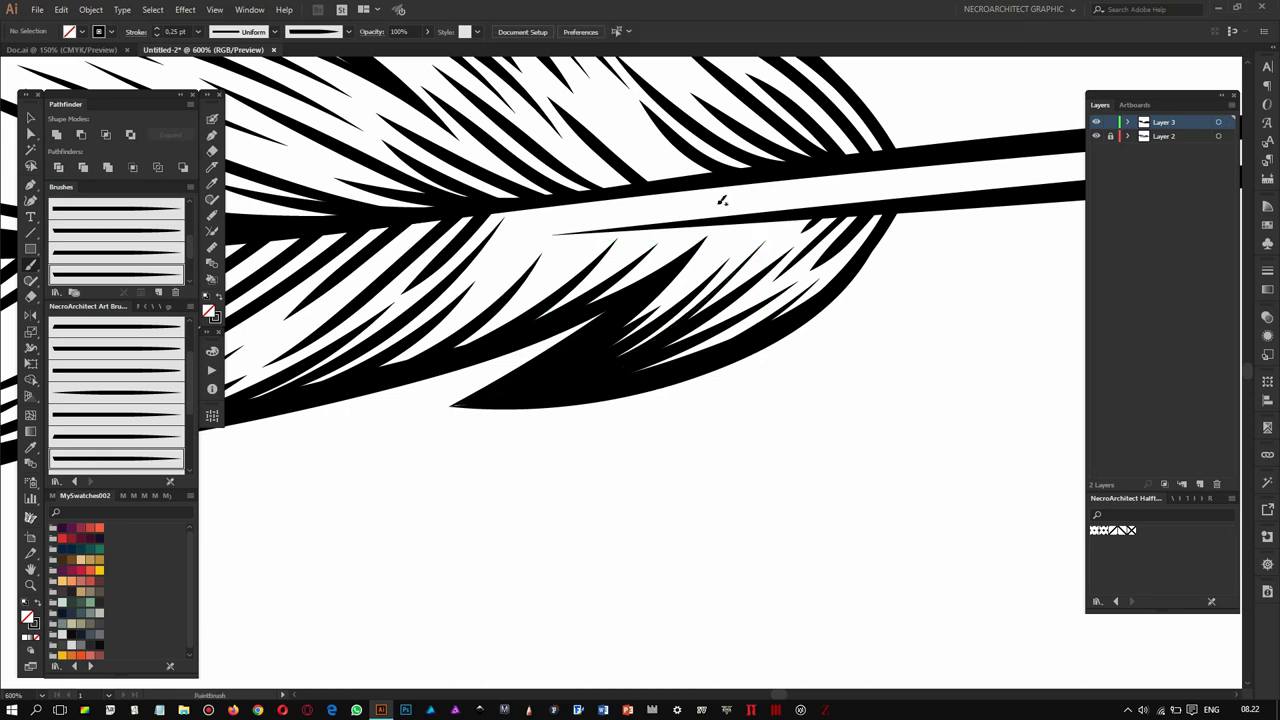
# - Paint fine hatch strokes along the feather's edge
pyautogui.scroll(1, 768, 216)
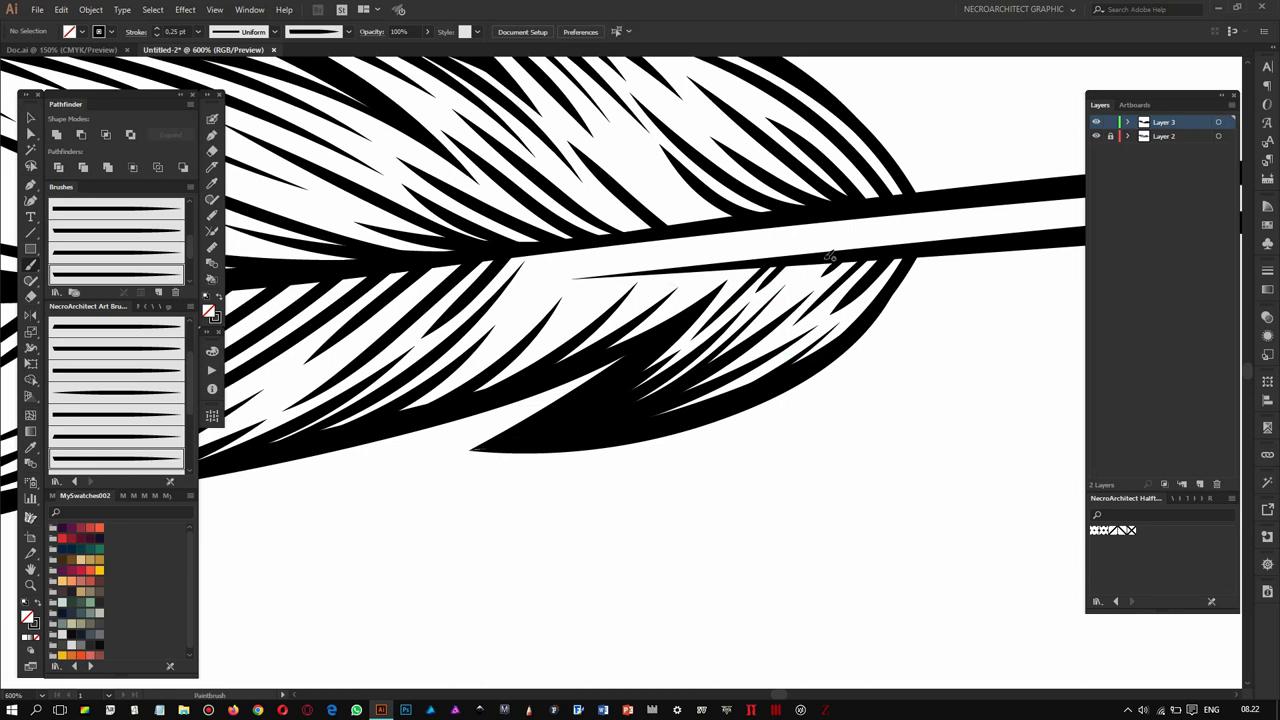
pyautogui.scroll(1, 690, 250)
pyautogui.scroll(1, 726, 189)
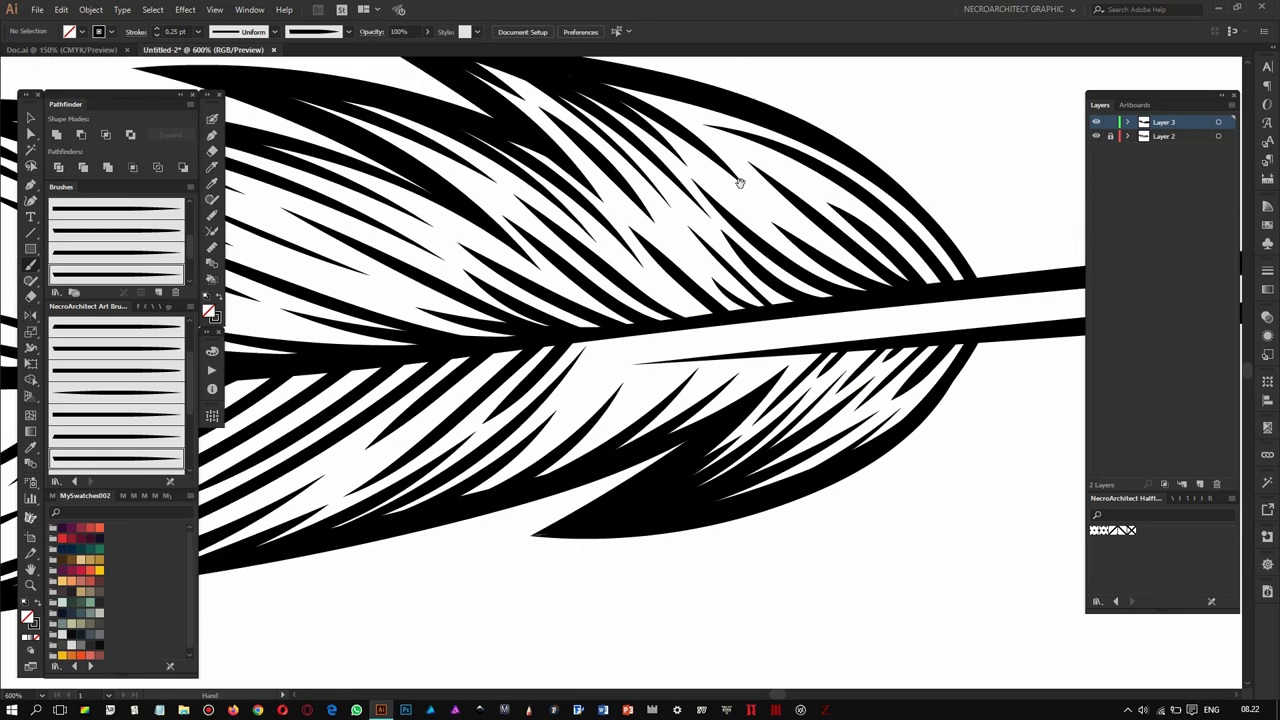
pyautogui.scroll(2, 760, 150)
pyautogui.scroll(-5, 486, 334)
pyautogui.scroll(5, 551, 271)
pyautogui.moveTo(700, 242); pyautogui.dragTo(555, 287)
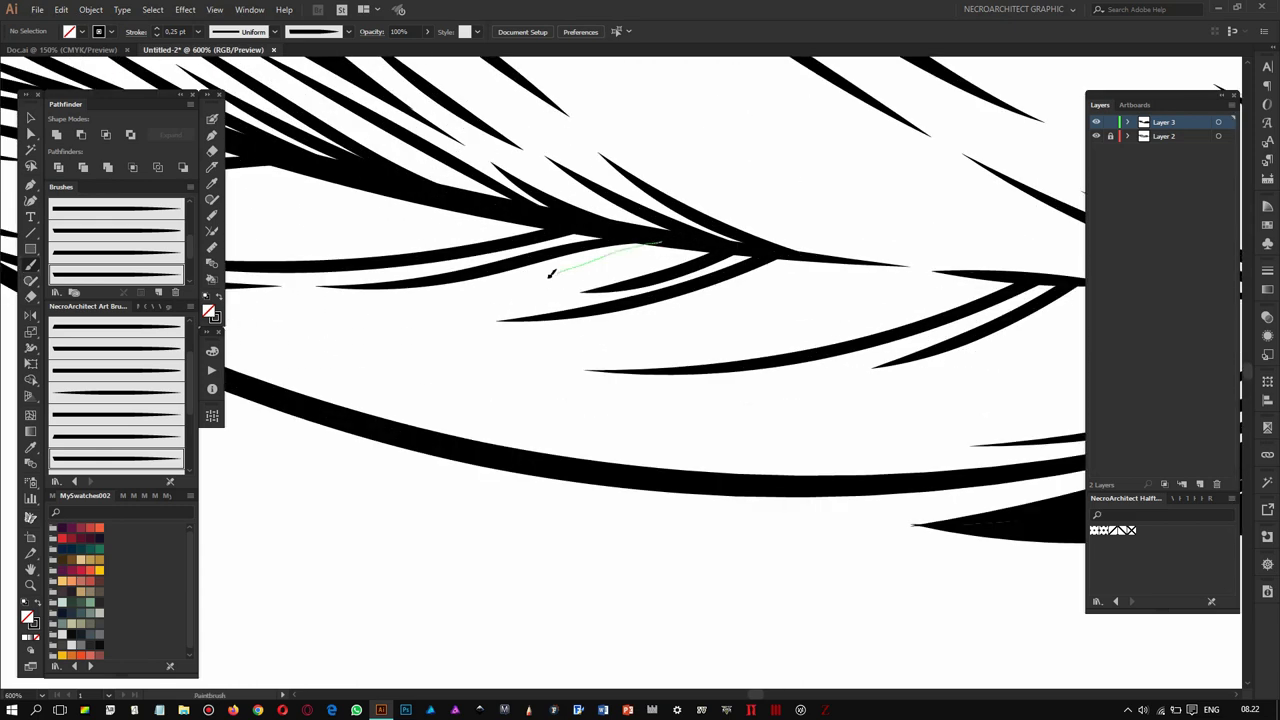
pyautogui.scroll(2, 555, 287)
pyautogui.moveTo(914, 200); pyautogui.dragTo(623, 220)
pyautogui.scroll(2, 623, 220)
pyautogui.moveTo(914, 251); pyautogui.dragTo(700, 263)
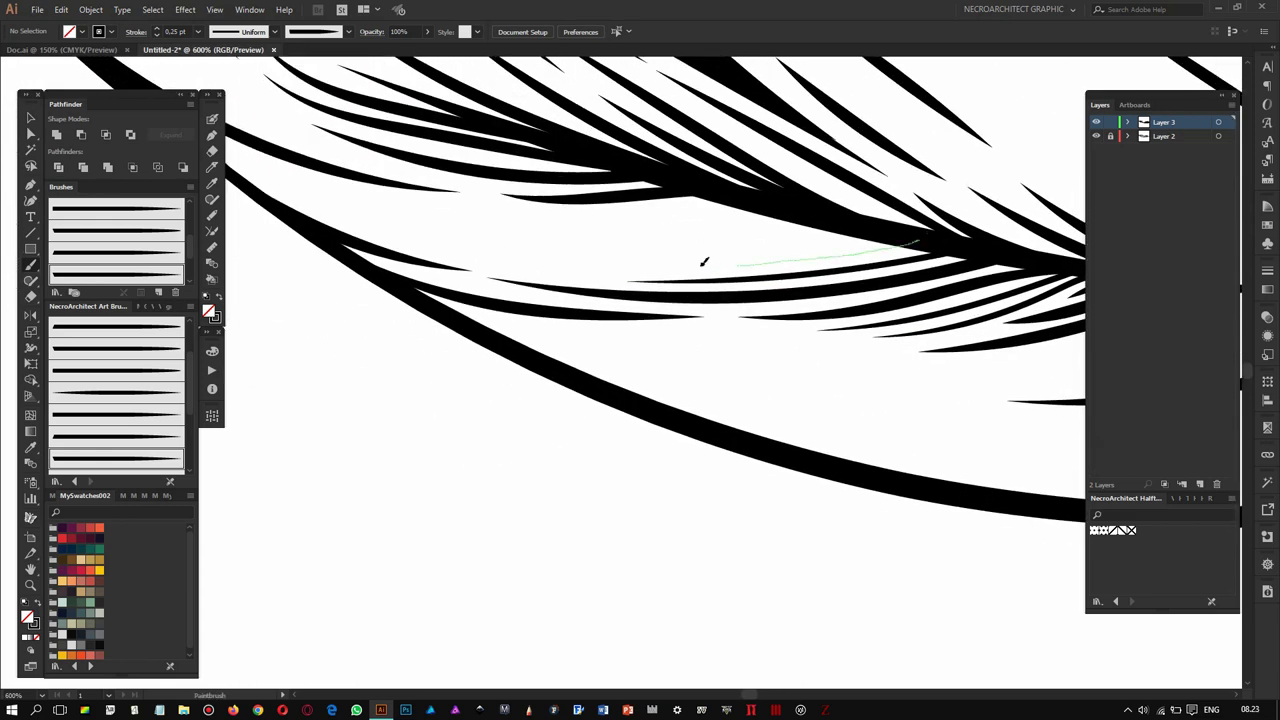
pyautogui.scroll(2, 914, 282)
pyautogui.scroll(2, 914, 283)
# - Add fine hatch strokes among the barbs and on the feather's left side
pyautogui.moveTo(830, 287); pyautogui.dragTo(450, 292)
pyautogui.scroll(2, 654, 351)
pyautogui.moveTo(886, 302); pyautogui.dragTo(500, 330)
pyautogui.scroll(2, 491, 274)
pyautogui.moveTo(940, 340); pyautogui.dragTo(624, 352)
pyautogui.moveTo(548, 326); pyautogui.dragTo(380, 230)
pyautogui.moveTo(748, 378); pyautogui.dragTo(416, 280)
pyautogui.moveTo(988, 343); pyautogui.dragTo(903, 366)
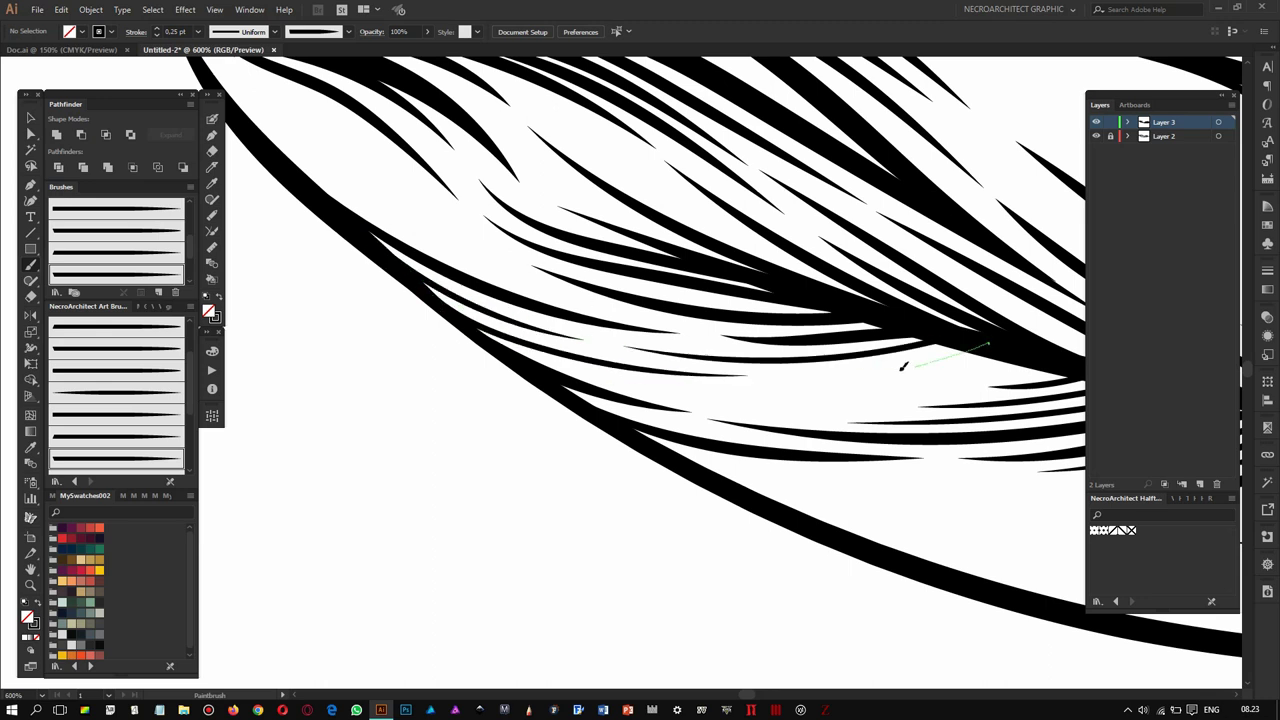
pyautogui.scroll(2, 843, 301)
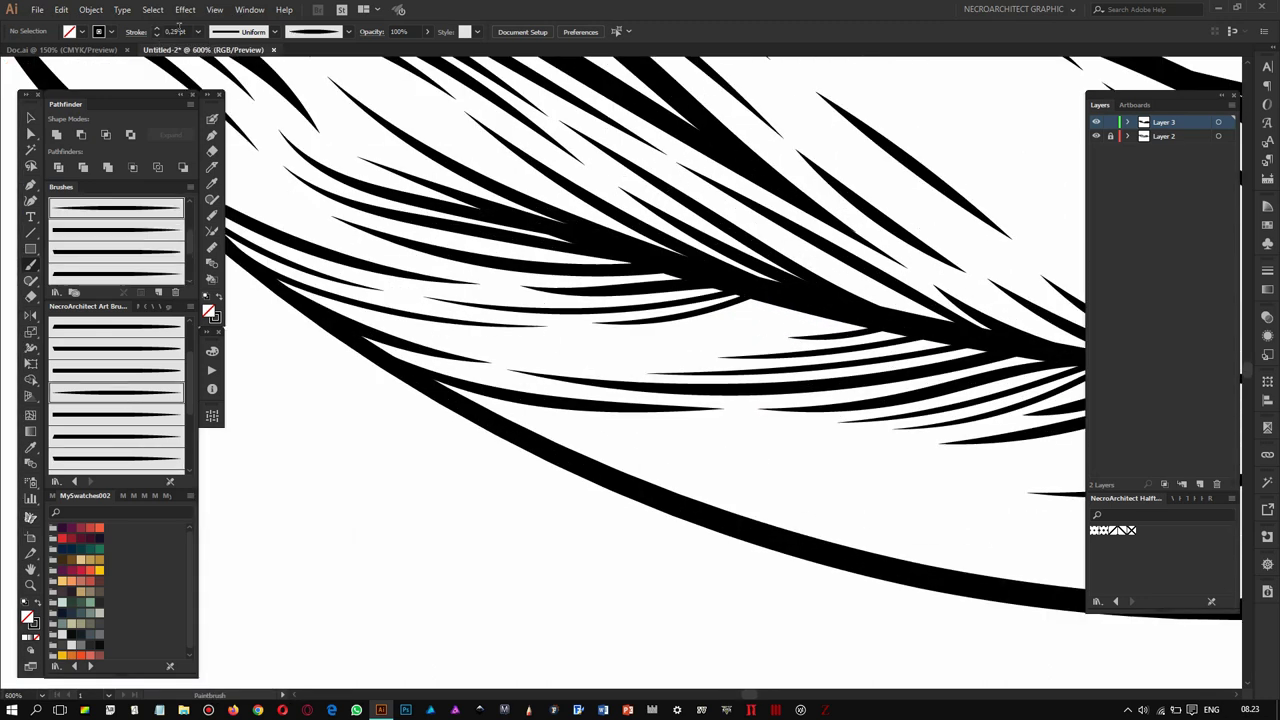
pyautogui.scroll(2, 551, 354)
# - Fill in more small hatch strokes among the vane's barbs
pyautogui.moveTo(551, 354); pyautogui.dragTo(811, 357)
pyautogui.scroll(-2, 697, 400)
pyautogui.scroll(2, 540, 378)
pyautogui.moveTo(540, 378); pyautogui.dragTo(451, 357)
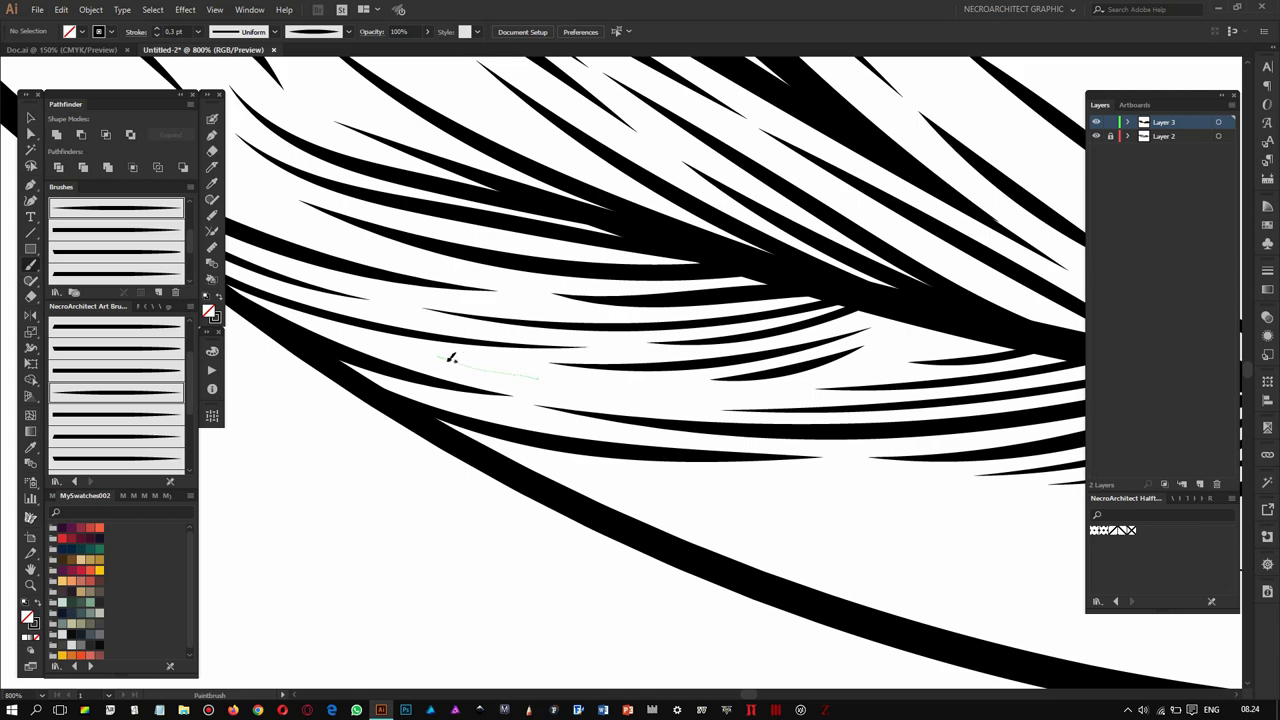
pyautogui.moveTo(686, 398); pyautogui.dragTo(604, 404)
pyautogui.scroll(-3, 688, 392)
pyautogui.scroll(3, 306, 165)
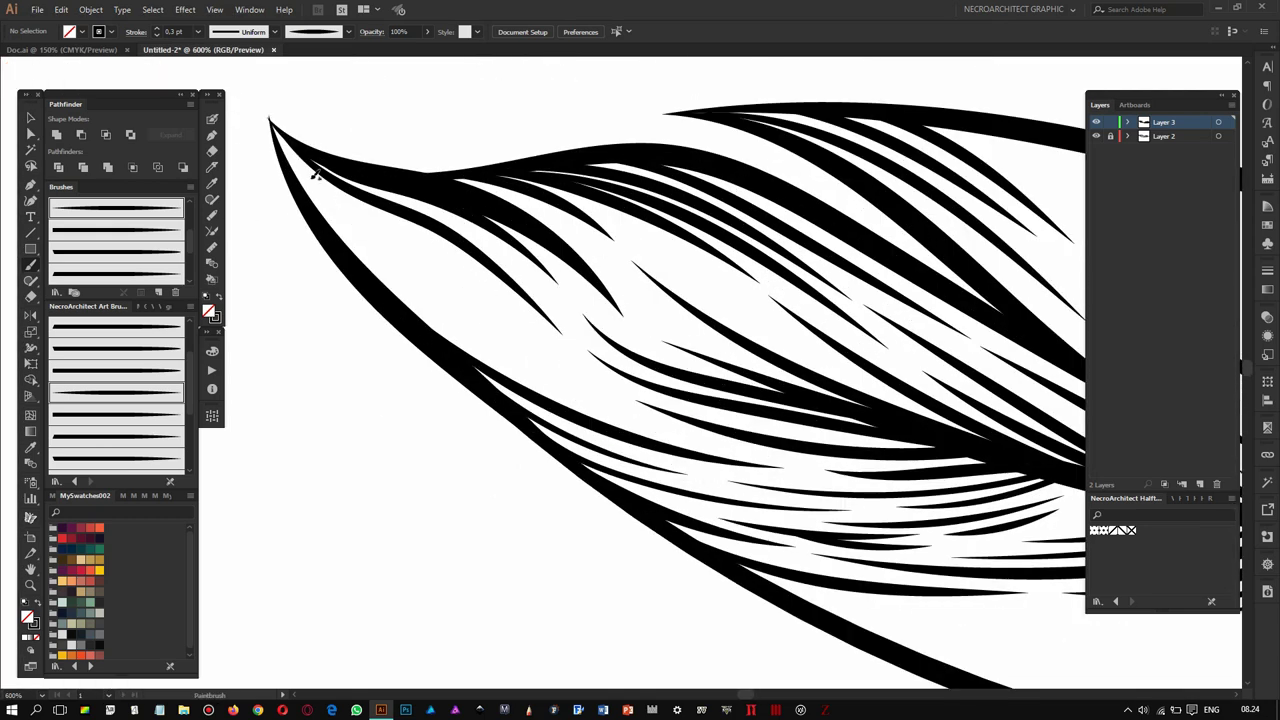
# - Add thin black hatch strokes near the feather tip
pyautogui.moveTo(302, 168); pyautogui.dragTo(444, 310)
pyautogui.moveTo(397, 238); pyautogui.dragTo(543, 352)
pyautogui.moveTo(443, 212); pyautogui.dragTo(527, 326)
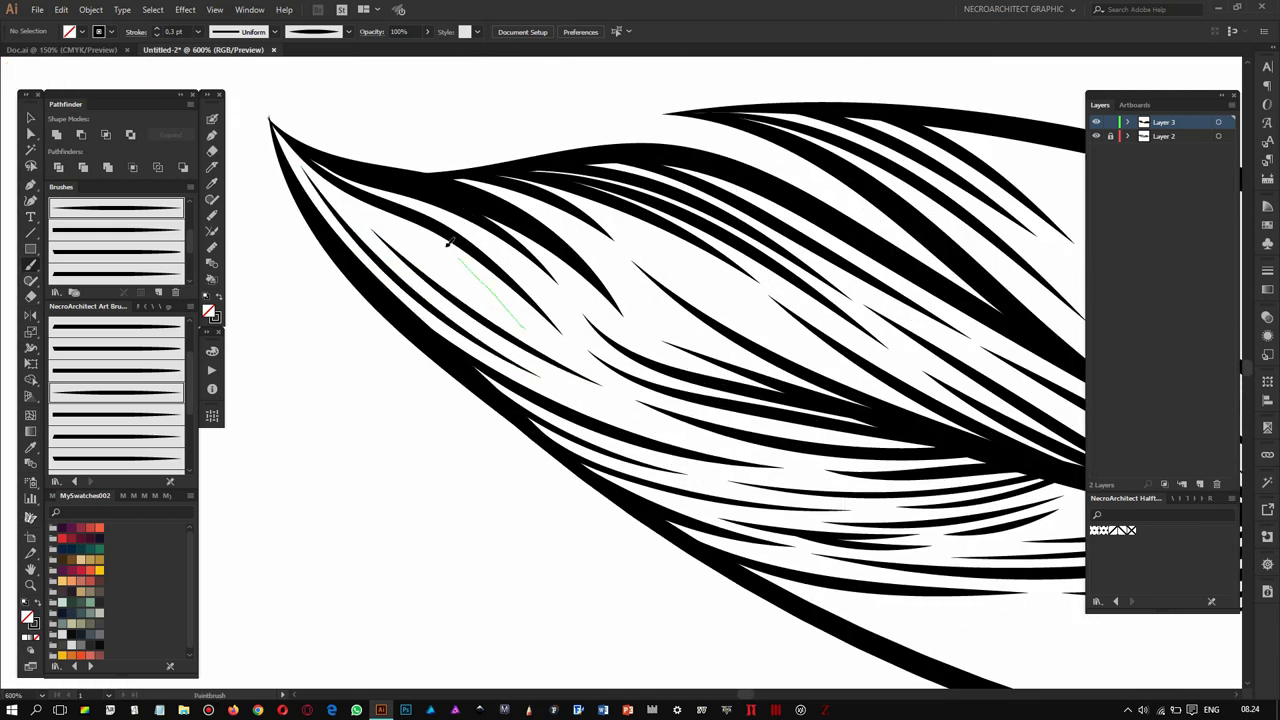
pyautogui.moveTo(515, 263); pyautogui.dragTo(443, 208)
pyautogui.moveTo(313, 161); pyautogui.dragTo(514, 268)
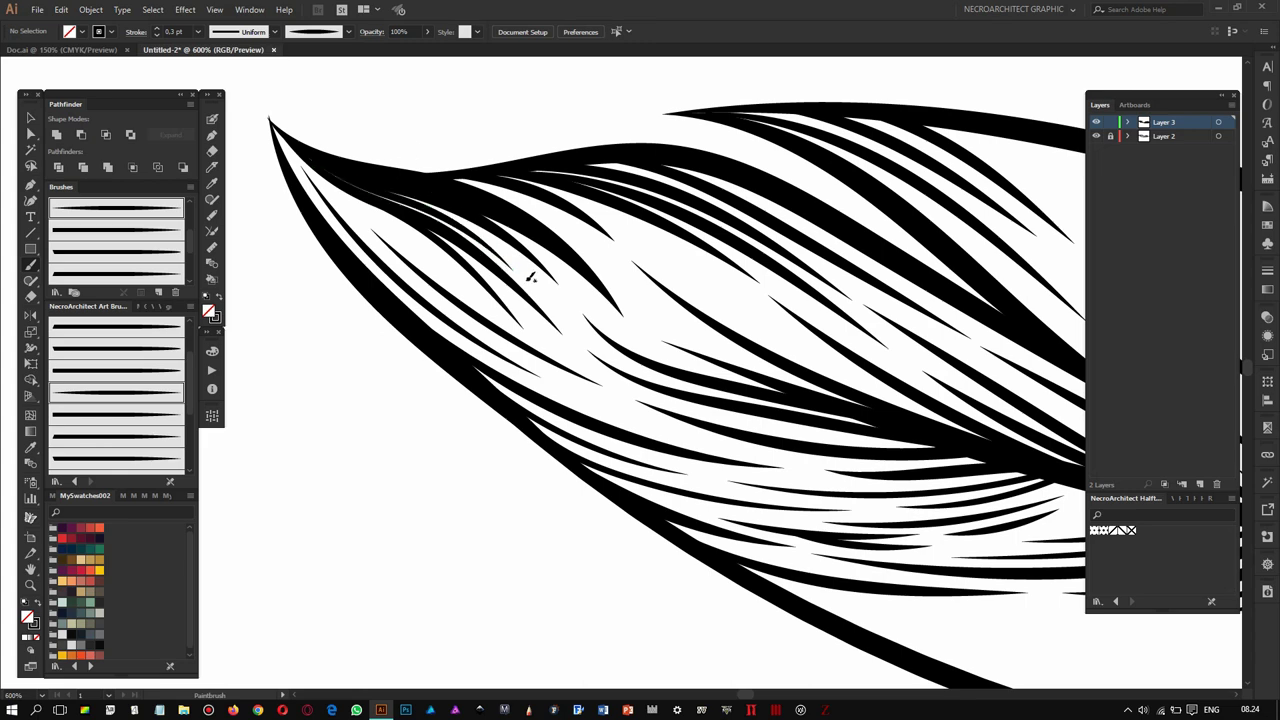
pyautogui.scroll(1, 598, 302)
pyautogui.scroll(-2, 560, 280)
pyautogui.scroll(-1, 538, 258)
pyautogui.scroll(2, 538, 258)
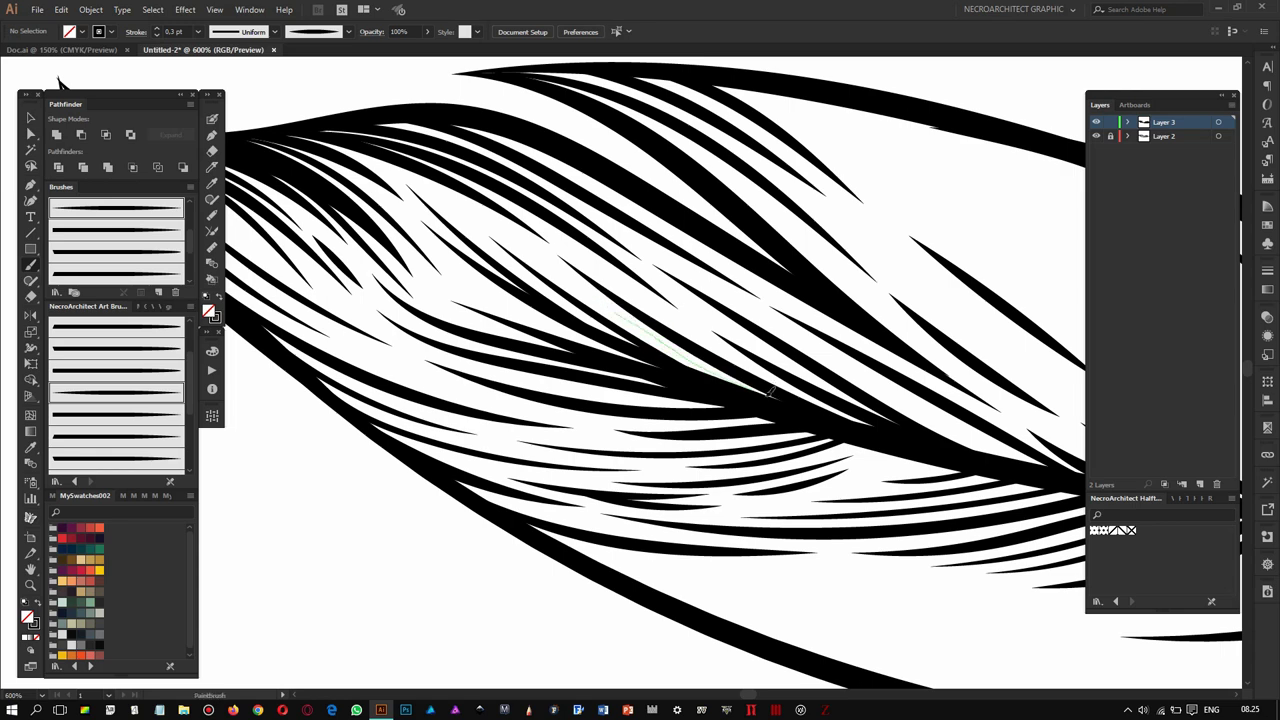
# - Zoom out and paint hatch strokes on the upper vane and among the barbs
pyautogui.hotkey('ctrl', '1')
pyautogui.scroll(4, 687, 297)
pyautogui.scroll(-2, 546, 377)
pyautogui.moveTo(378, 190); pyautogui.dragTo(437, 241)
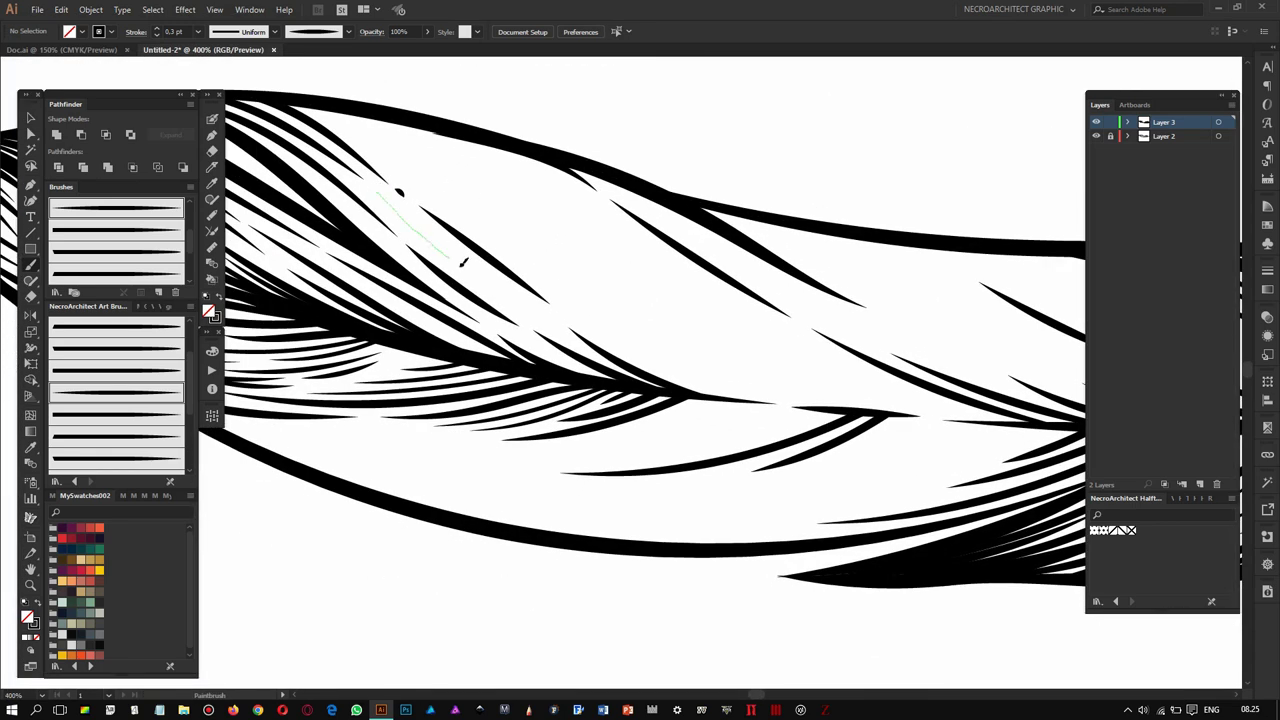
pyautogui.moveTo(572, 338); pyautogui.dragTo(664, 385)
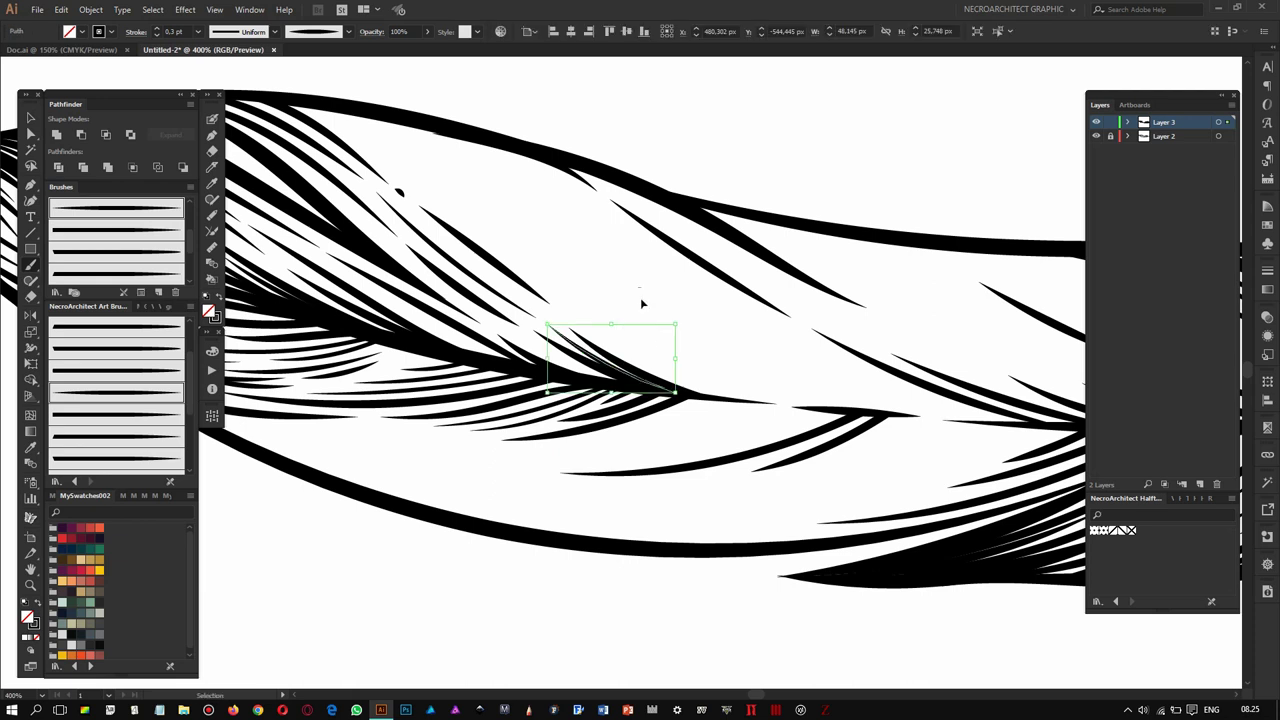
# - Set stroke weight to 0.5 pt and paint thin tapered strokes along the upper vane
pyautogui.click(197, 31)
pyautogui.click(217, 60)
pyautogui.moveTo(565, 243); pyautogui.dragTo(750, 180)
pyautogui.moveTo(772, 289); pyautogui.dragTo(578, 181)
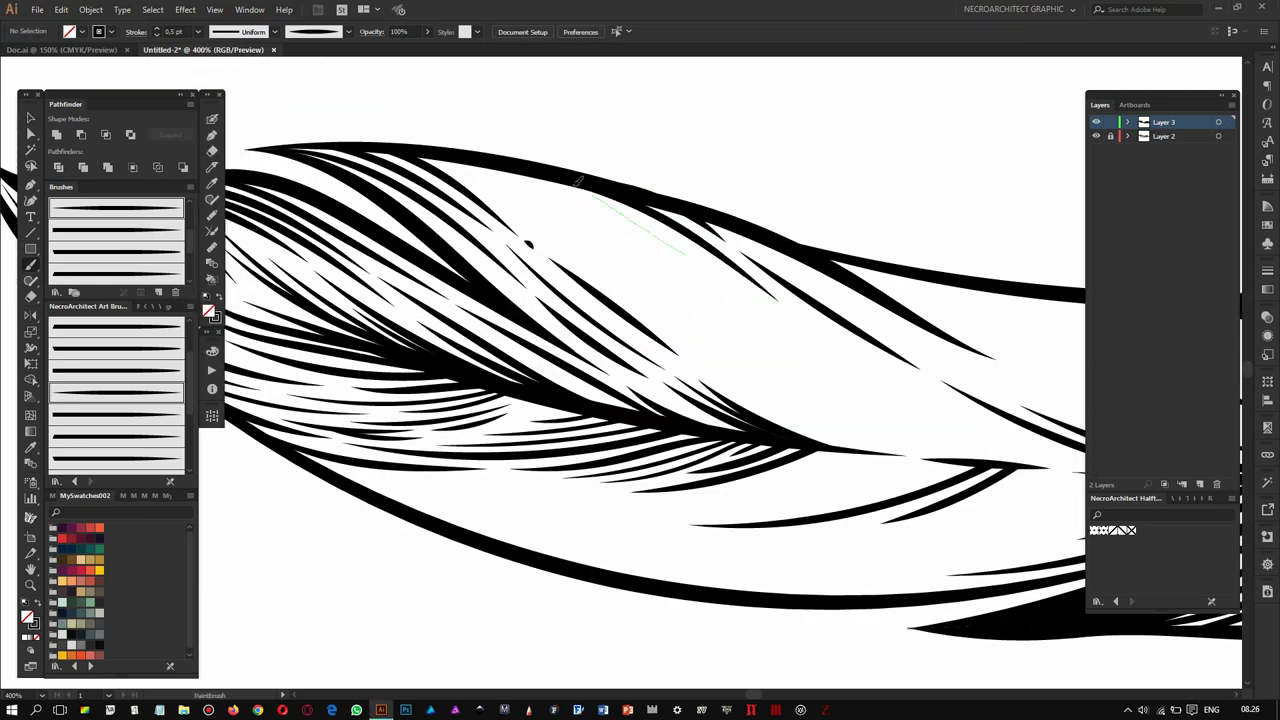
pyautogui.moveTo(436, 148); pyautogui.dragTo(398, 147)
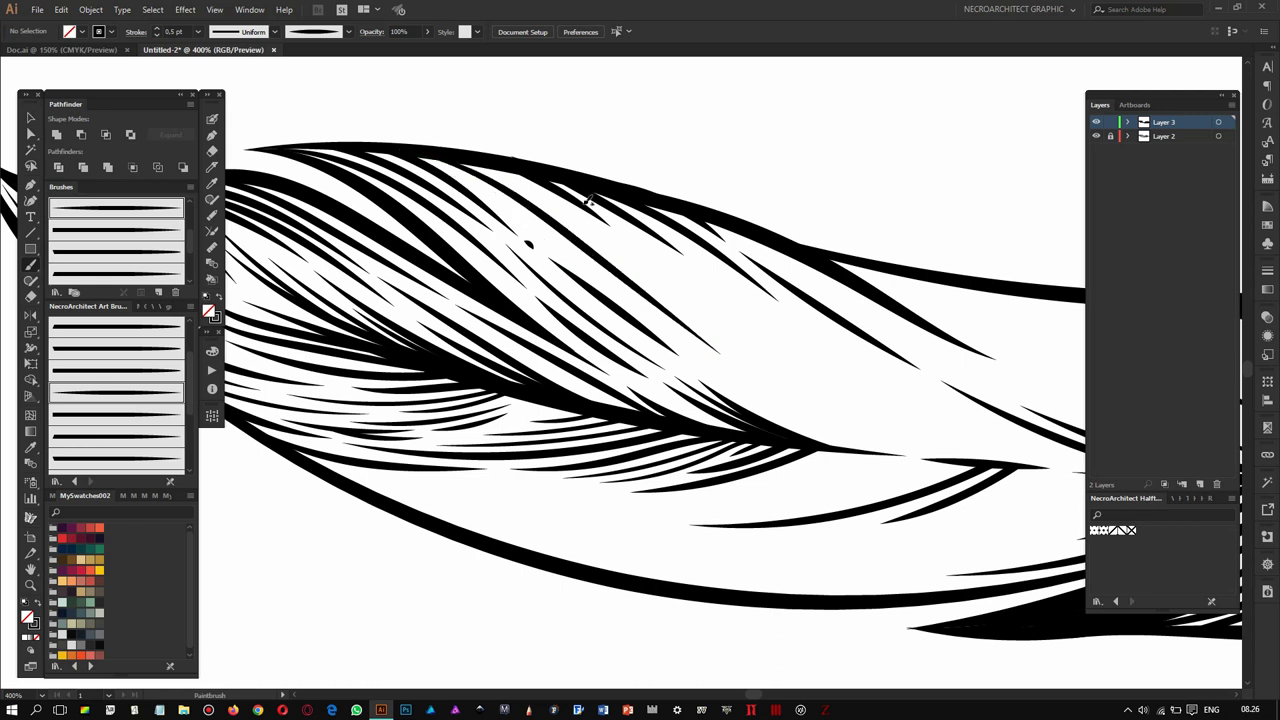
pyautogui.moveTo(688, 257); pyautogui.dragTo(517, 160)
pyautogui.keyDown('ctrl'); pyautogui.click(600, 135); pyautogui.keyUp('ctrl')
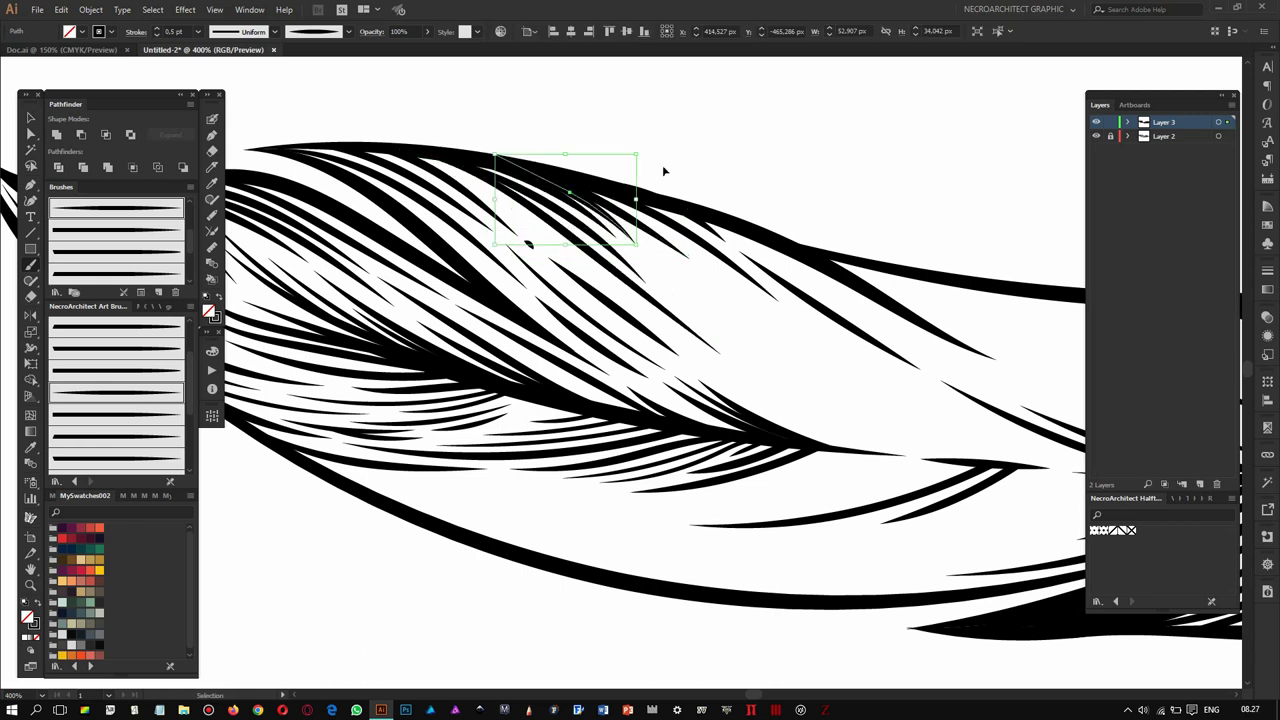
# - Add a few more hatch strokes on the upper vane and step back to check the feather
pyautogui.scroll(-2, 663, 171)
pyautogui.moveTo(780, 352)
pyautogui.mouseDown()
pyautogui.moveTo(650, 255)
pyautogui.moveTo(655, 242)
pyautogui.mouseUp()
pyautogui.moveTo(791, 286)
pyautogui.mouseDown()
pyautogui.moveTo(706, 301)
pyautogui.moveTo(666, 286)
pyautogui.moveTo(714, 309)
pyautogui.mouseUp()
pyautogui.moveTo(675, 220); pyautogui.dragTo(680, 221)
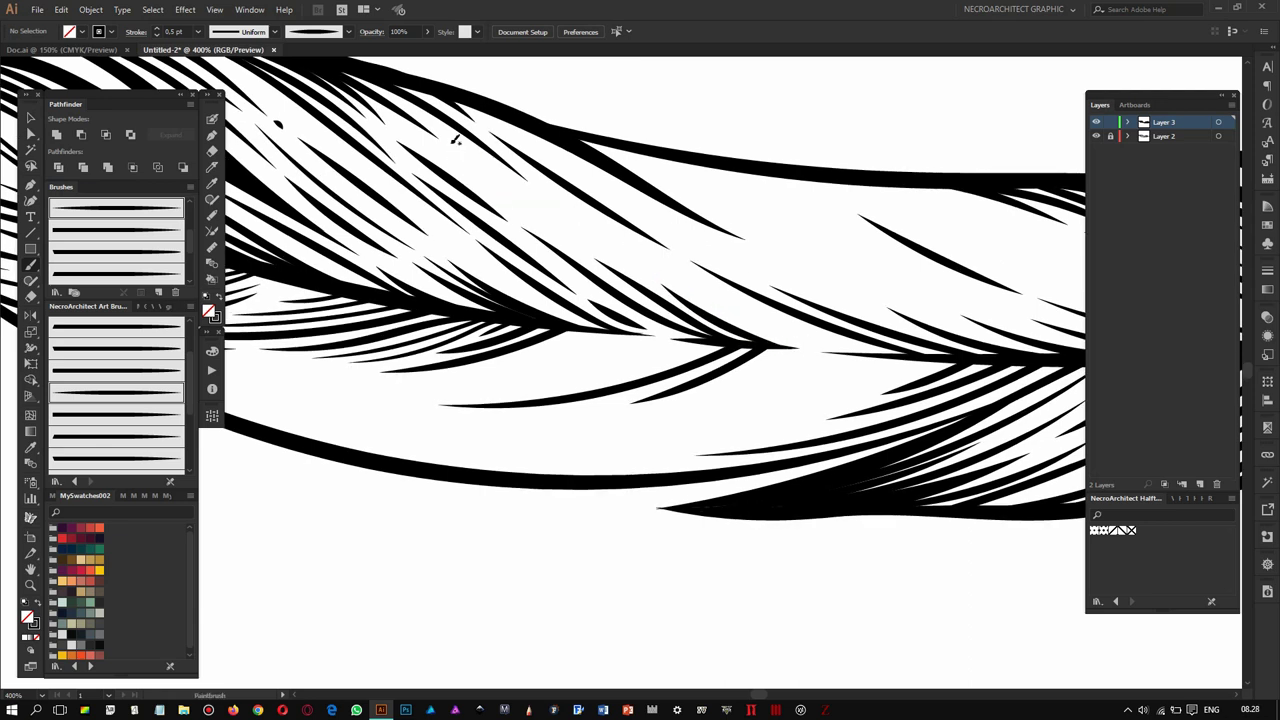
pyautogui.press('v')
pyautogui.moveTo(804, 323); pyautogui.dragTo(806, 324)
pyautogui.moveTo(650, 214)
pyautogui.mouseDown()
pyautogui.moveTo(700, 252)
pyautogui.moveTo(660, 222)
pyautogui.mouseUp()
pyautogui.moveTo(750, 265); pyautogui.dragTo(672, 225)
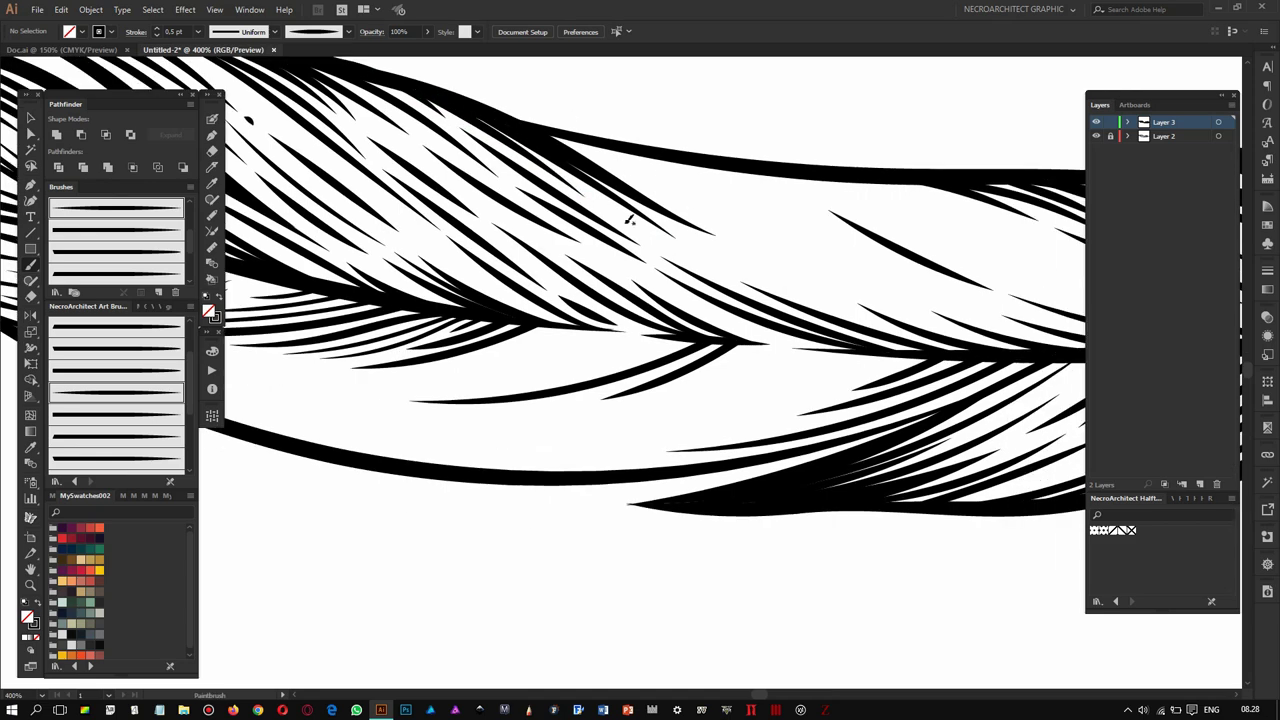
pyautogui.hotkey('ctrl', 'z')
pyautogui.scroll(-5, 669, 194)
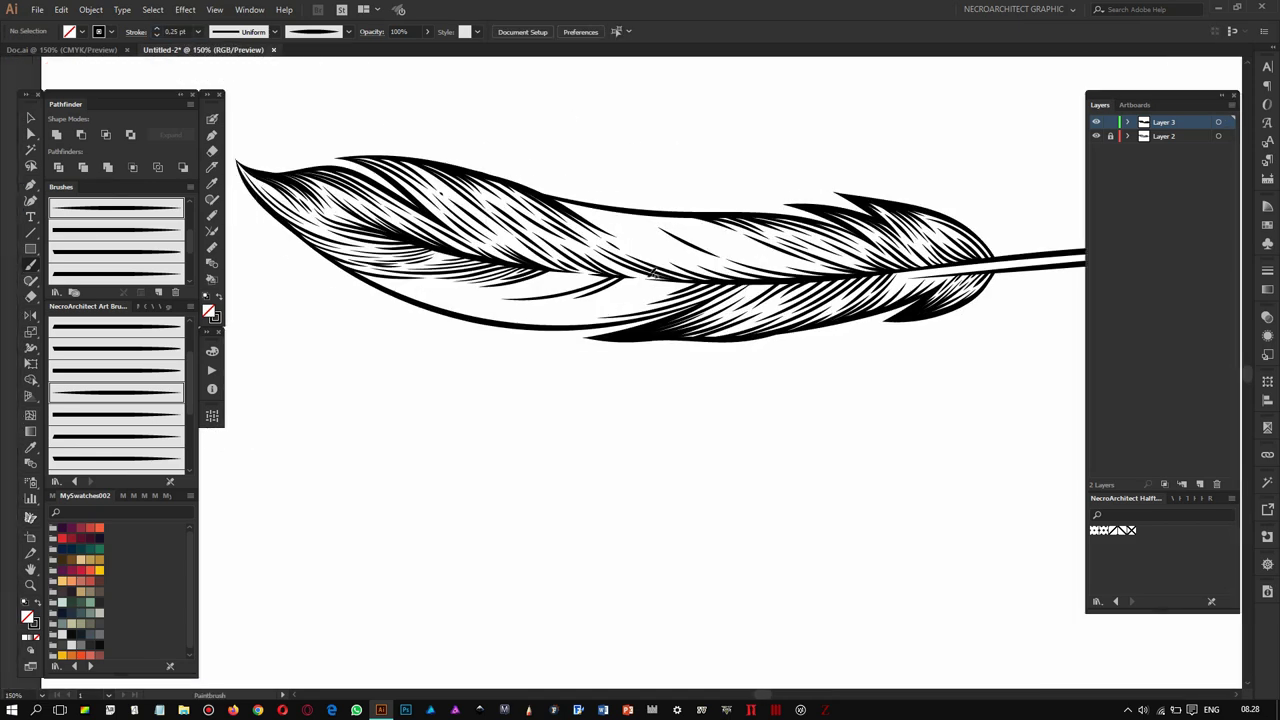
# - Add two fine hatch lines to the feather and set the brush weight to 0.5 pt
pyautogui.scroll(5, 591, 297)
pyautogui.moveTo(563, 210); pyautogui.dragTo(522, 177)
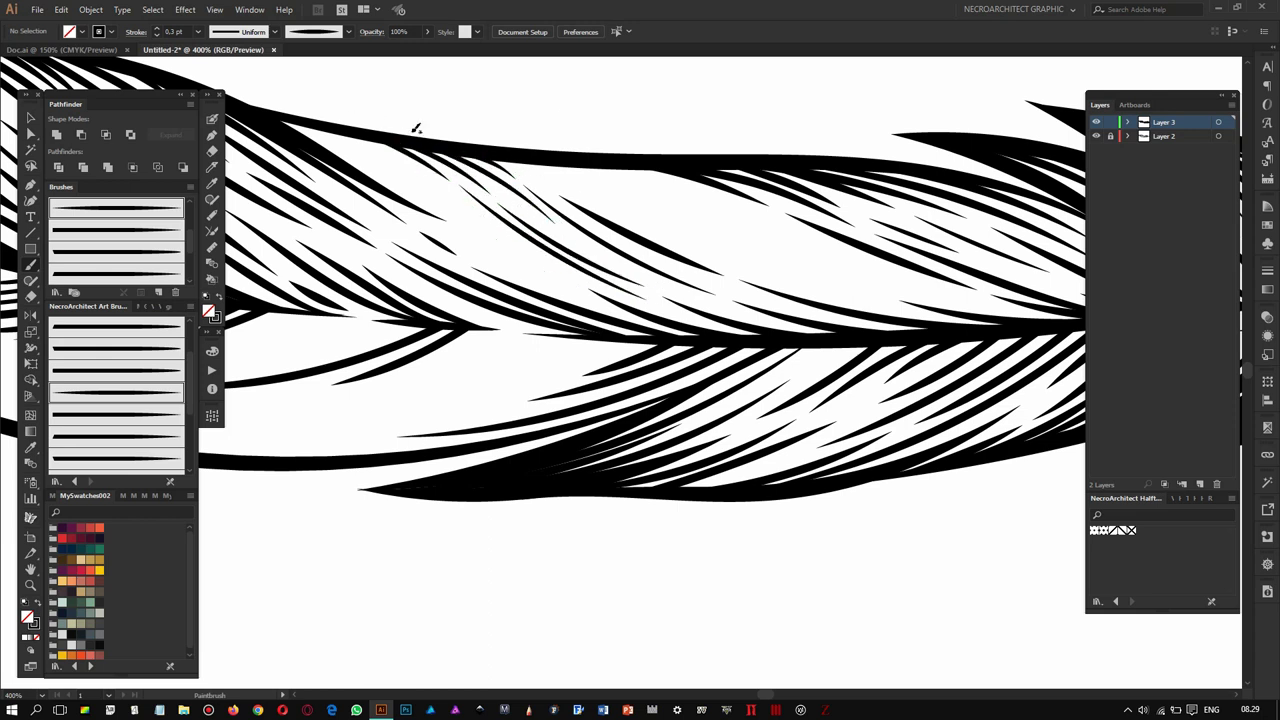
pyautogui.moveTo(366, 111); pyautogui.dragTo(420, 128)
pyautogui.click(198, 32)
pyautogui.click(210, 87)
# - Try thin hatch lines across the barbs, undoing the rejected attempts
pyautogui.moveTo(510, 225); pyautogui.dragTo(366, 138)
pyautogui.hotkey('ctrl', 'z')
pyautogui.moveTo(476, 206); pyautogui.dragTo(468, 203)
pyautogui.hotkey('ctrl', 'z')
pyautogui.moveTo(462, 203)
pyautogui.mouseDown()
pyautogui.moveTo(400, 158)
pyautogui.moveTo(504, 212)
pyautogui.moveTo(470, 186)
pyautogui.mouseUp()
pyautogui.scroll(-2, 421, 114)
pyautogui.hotkey('ctrl', 'z')
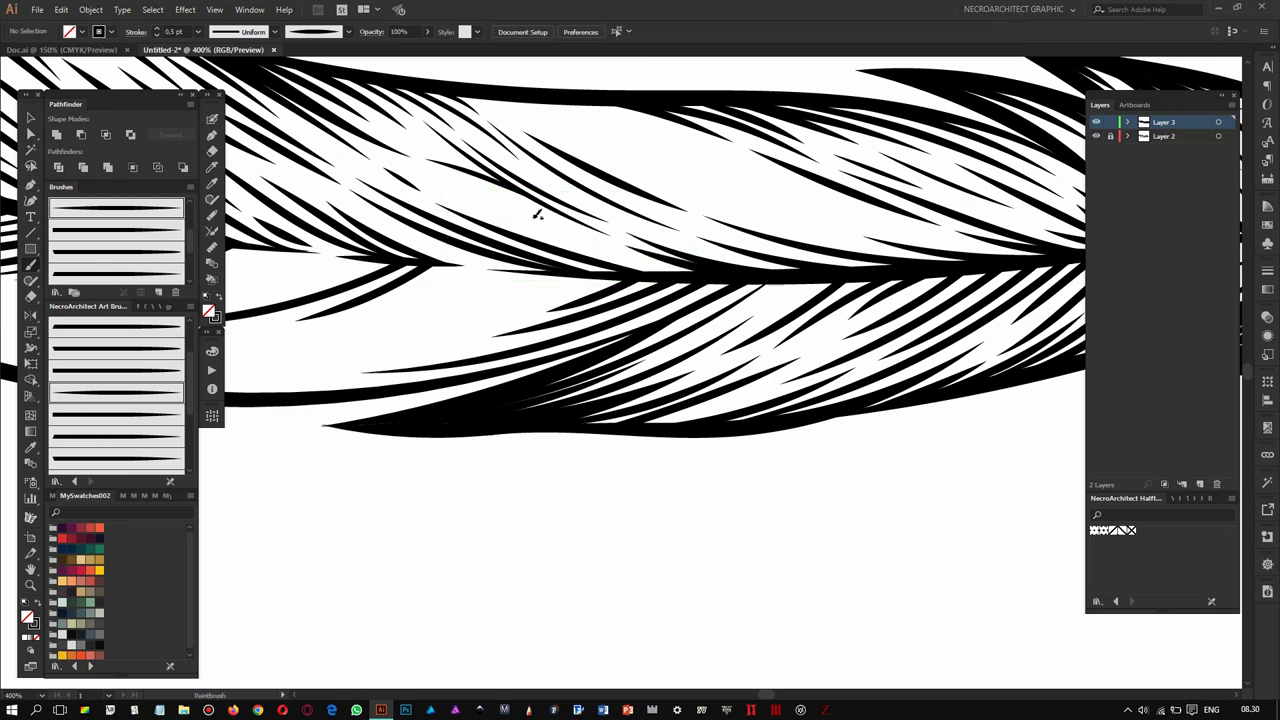
# - Paint hatch lines along the vane and near the centre line, undoing misfires
pyautogui.moveTo(537, 213); pyautogui.dragTo(458, 176)
pyautogui.moveTo(738, 238)
pyautogui.mouseDown()
pyautogui.moveTo(651, 246)
pyautogui.moveTo(872, 283)
pyautogui.mouseUp()
pyautogui.hotkey('ctrl', 'z')
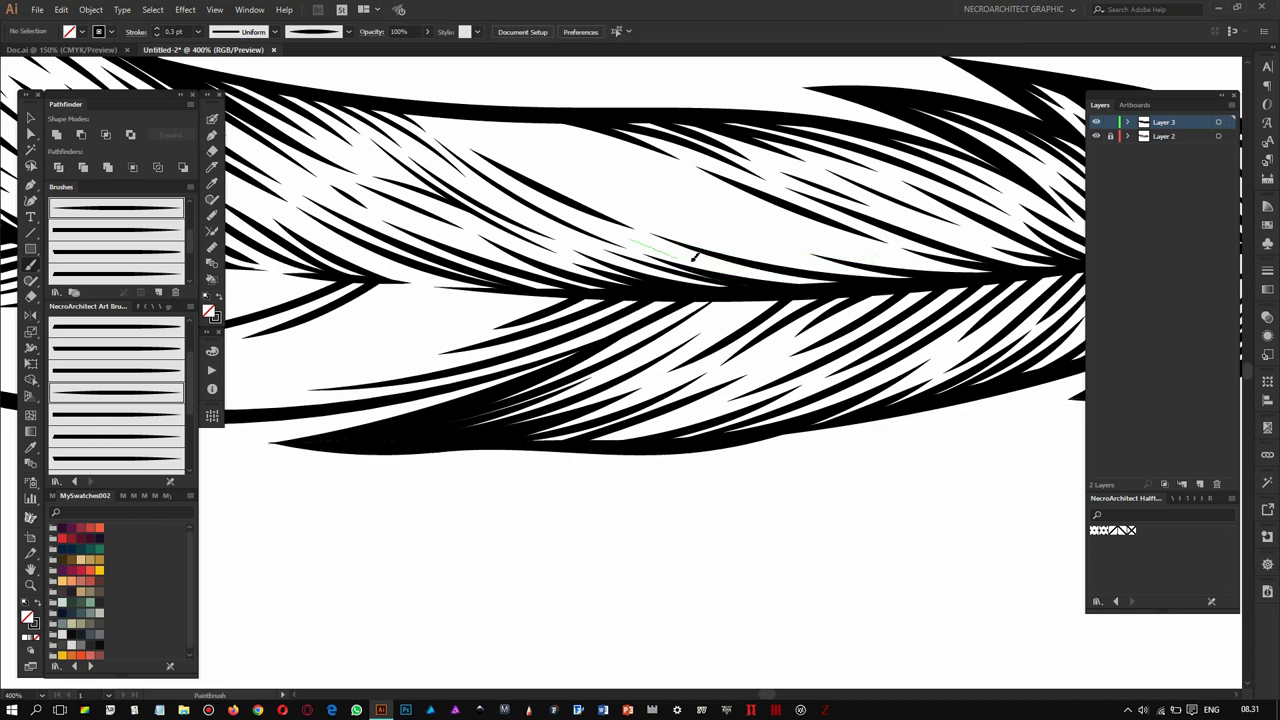
pyautogui.moveTo(800, 257)
pyautogui.mouseDown()
pyautogui.moveTo(710, 272)
pyautogui.moveTo(770, 285)
pyautogui.mouseUp()
pyautogui.hotkey('ctrl', 'z')
pyautogui.scroll(1, 822, 275)
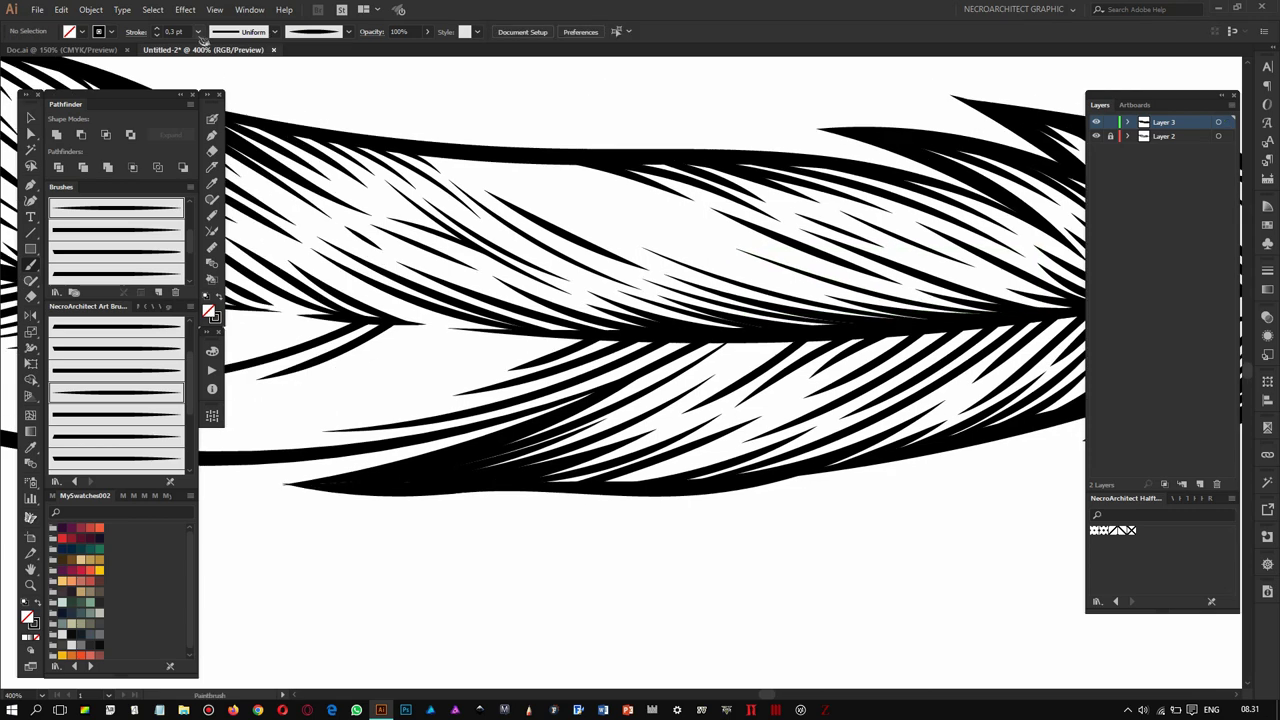
pyautogui.moveTo(674, 221)
pyautogui.mouseDown()
pyautogui.moveTo(508, 163)
pyautogui.moveTo(575, 160)
pyautogui.mouseUp()
pyautogui.hotkey('ctrl', 'z')
# - Paint hatch lines on the lower vane following the barbs
pyautogui.hscroll(-1, 537, 175)
pyautogui.scroll(-5, 675, 238)
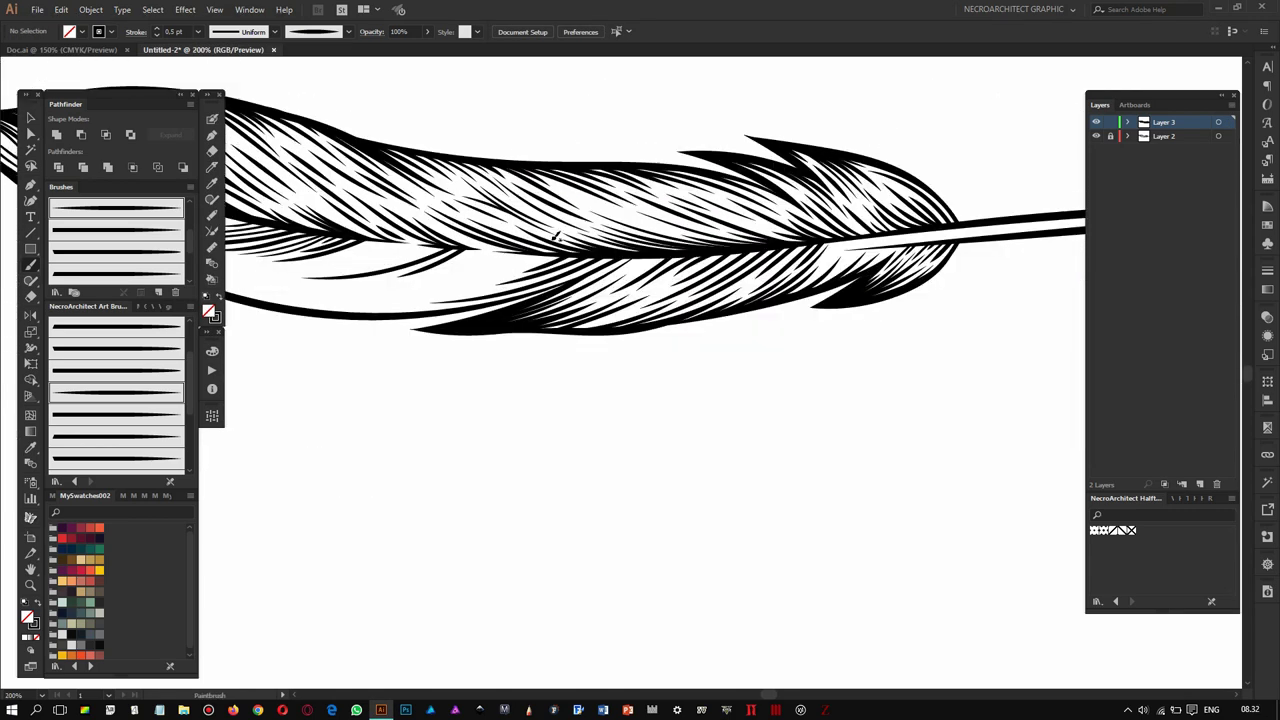
pyautogui.scroll(5, 663, 229)
pyautogui.scroll(-3, 663, 229)
pyautogui.moveTo(458, 266); pyautogui.dragTo(680, 188)
pyautogui.moveTo(763, 222); pyautogui.dragTo(790, 190)
pyautogui.scroll(-2, 423, 214)
pyautogui.hscroll(-3, 423, 214)
# - Add more hatch lines along the lower barbs beside the shaft
pyautogui.moveTo(424, 230)
pyautogui.mouseDown()
pyautogui.moveTo(724, 184)
pyautogui.moveTo(678, 176)
pyautogui.mouseUp()
pyautogui.scroll(2, 302, 188)
pyautogui.moveTo(457, 214); pyautogui.dragTo(594, 194)
pyautogui.scroll(1, 594, 194)
pyautogui.moveTo(442, 235); pyautogui.dragTo(660, 246)
pyautogui.scroll(1, 480, 200)
pyautogui.hscroll(-2, 480, 200)
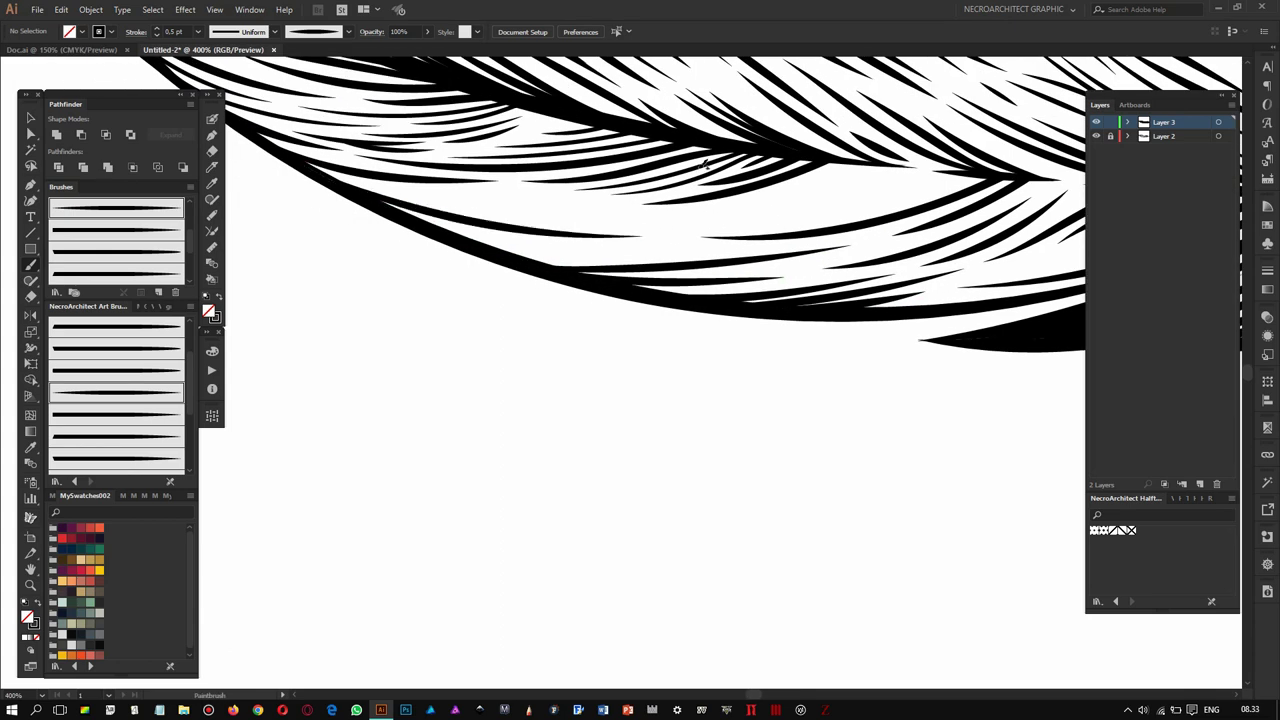
pyautogui.scroll(1, 563, 227)
# - Paint hatch lines among the feather's left barbs
pyautogui.moveTo(490, 232); pyautogui.dragTo(366, 220)
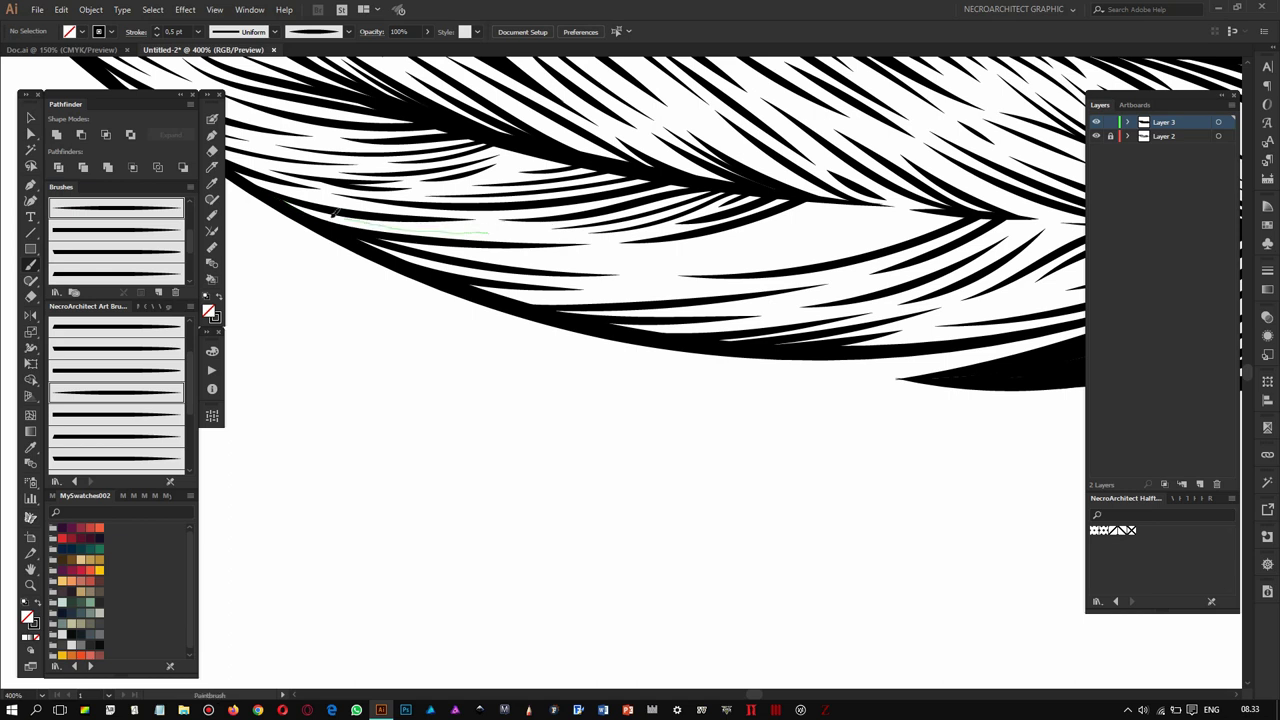
pyautogui.moveTo(265, 183); pyautogui.dragTo(285, 195)
pyautogui.moveTo(467, 227); pyautogui.dragTo(270, 184)
pyautogui.hscroll(-1, 560, 210)
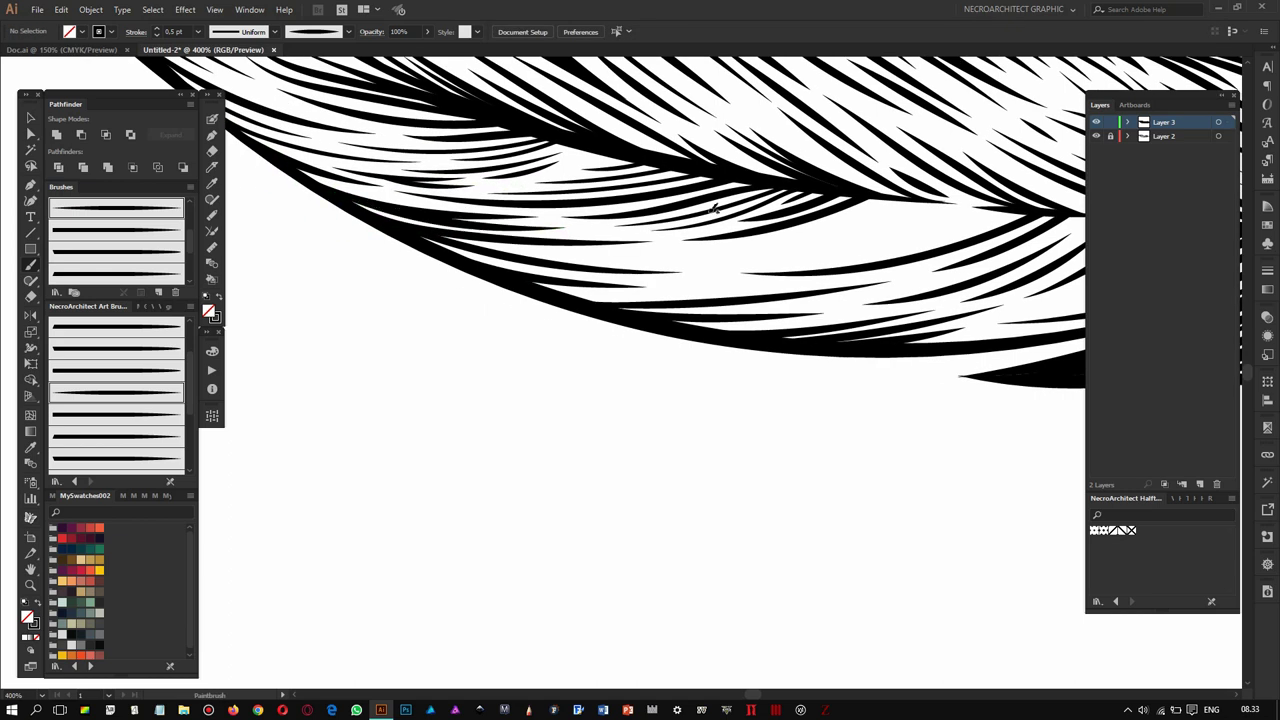
pyautogui.hscroll(1, 635, 200)
# - Add long hatch lines along the lower vane, returning brush weight to 0.25 pt
pyautogui.moveTo(670, 250); pyautogui.dragTo(725, 242)
pyautogui.moveTo(913, 203); pyautogui.dragTo(906, 201)
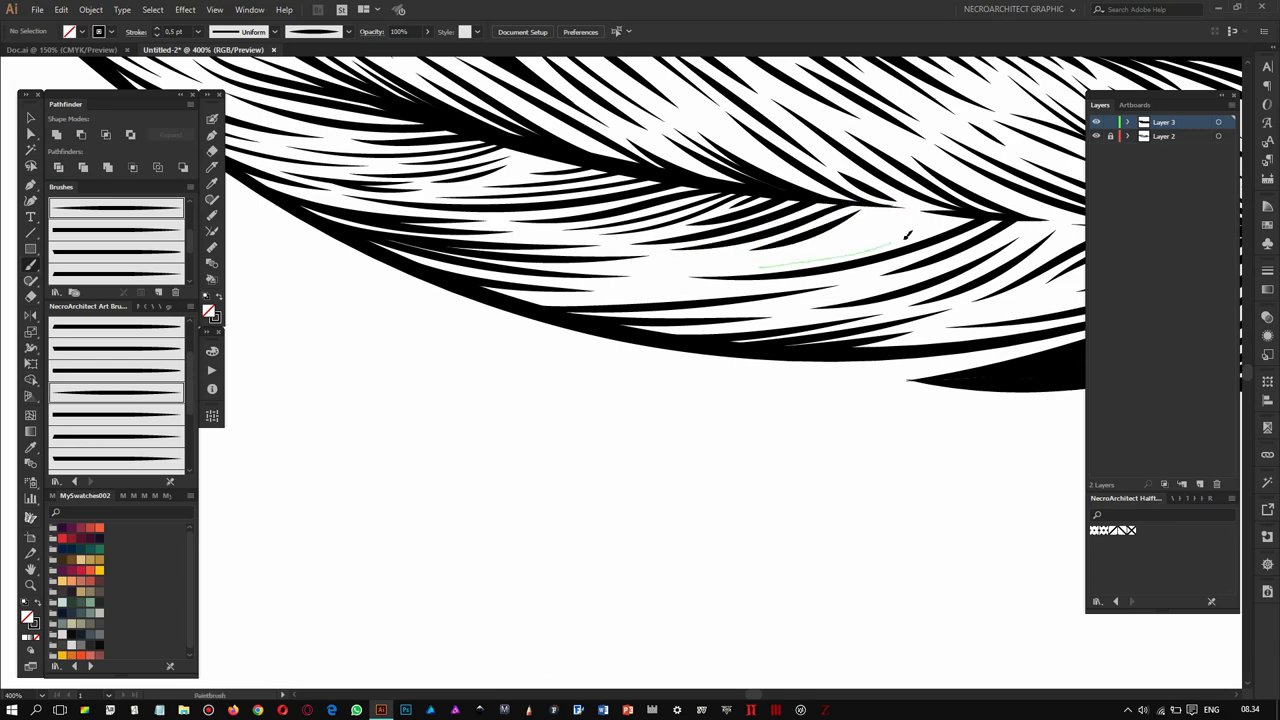
pyautogui.moveTo(817, 244); pyautogui.dragTo(818, 243)
pyautogui.scroll(2, 767, 310)
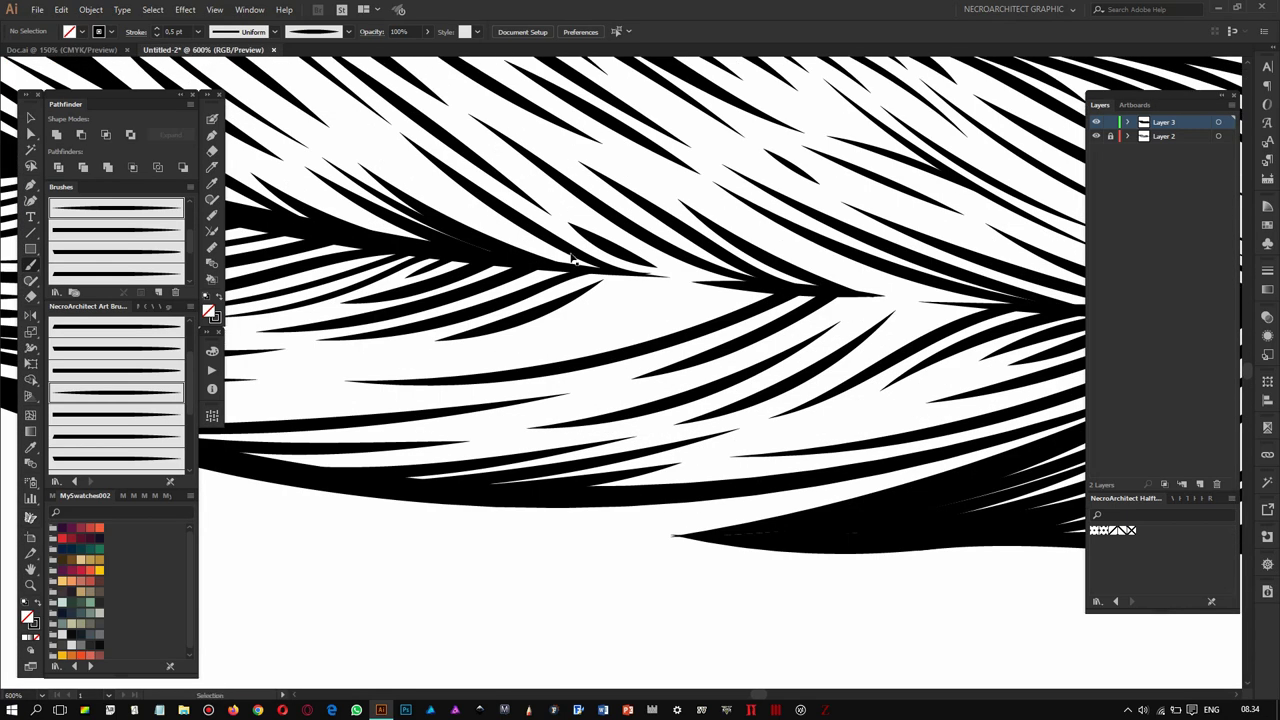
pyautogui.moveTo(640, 288); pyautogui.dragTo(760, 258)
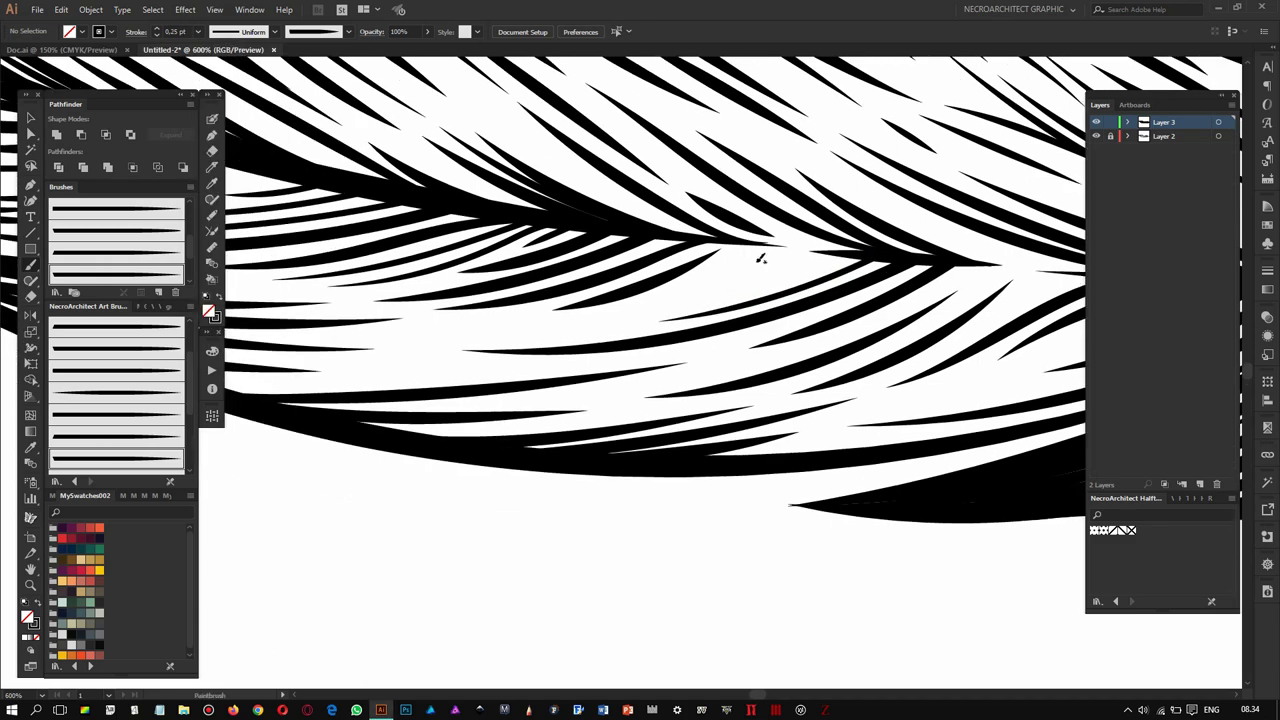
pyautogui.scroll(-2, 855, 248)
# - Paint seven short curved stripes across the feather's quill, three of them near its end
pyautogui.scroll(-4, 855, 248)
pyautogui.scroll(4, 850, 251)
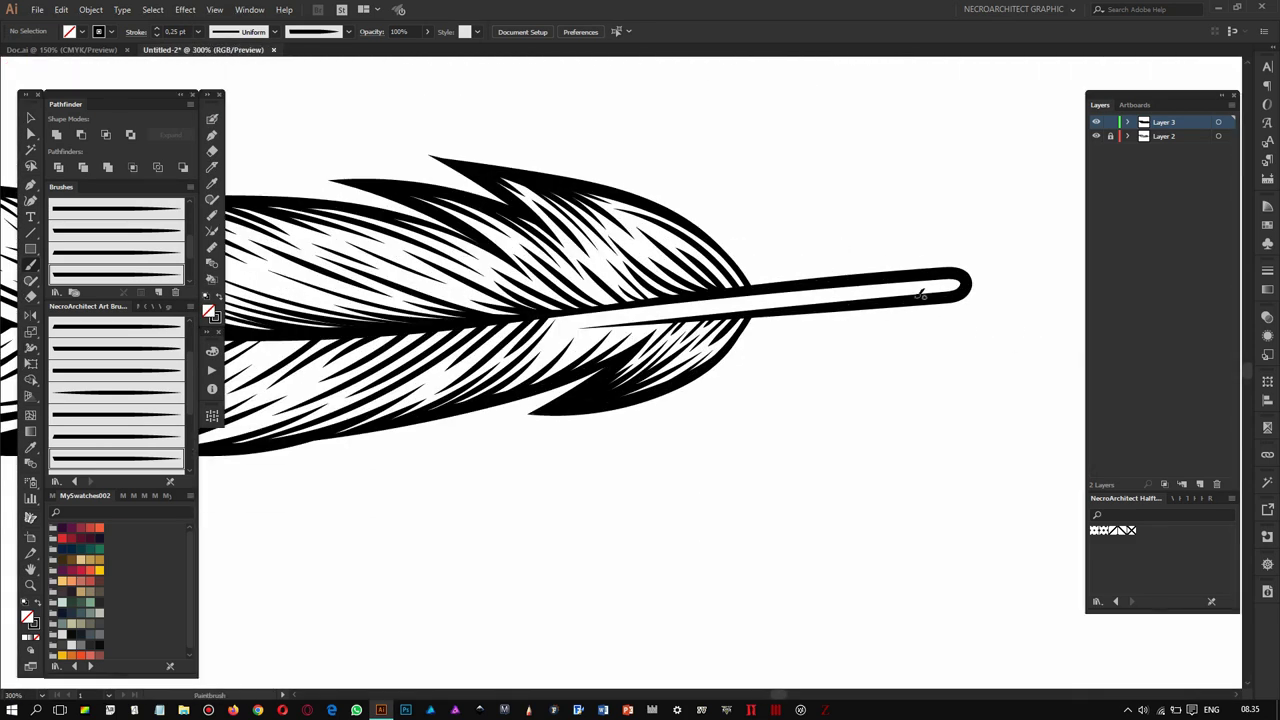
pyautogui.scroll(2, 495, 345)
pyautogui.scroll(-3, 495, 345)
pyautogui.scroll(3, 895, 171)
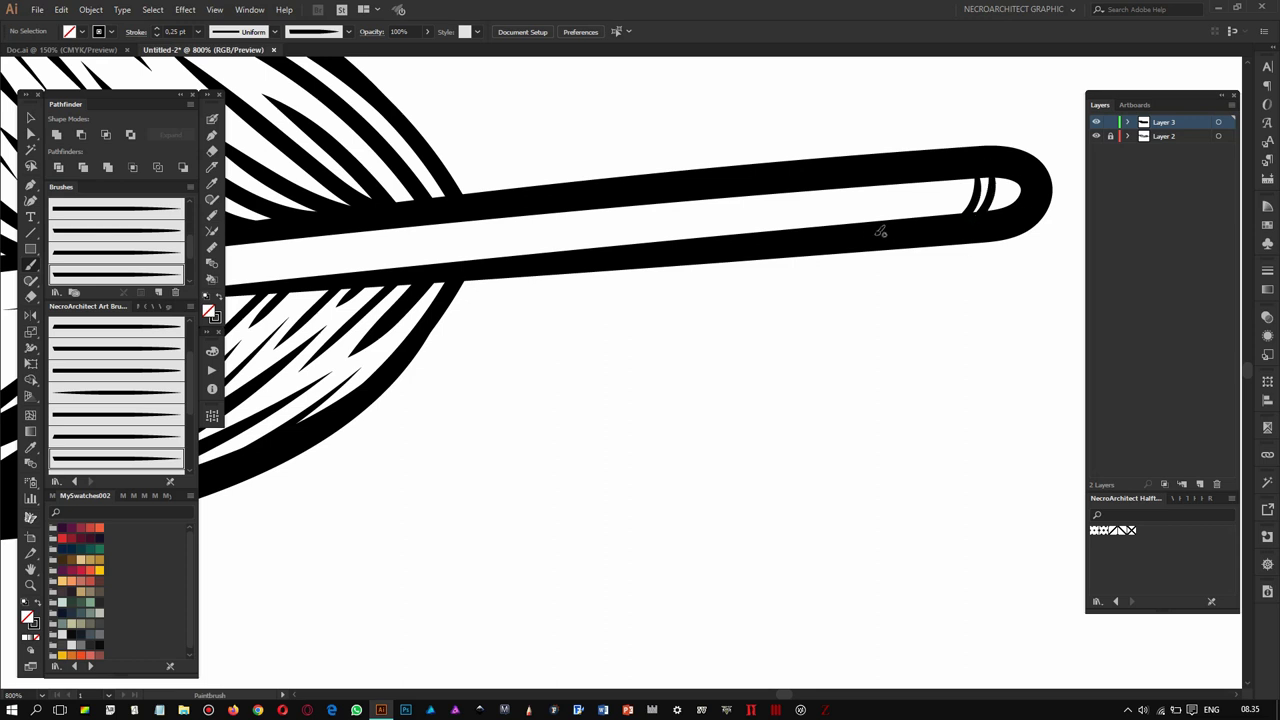
pyautogui.scroll(-1, 500, 225)
pyautogui.moveTo(633, 180); pyautogui.dragTo(645, 200)
pyautogui.moveTo(668, 240)
pyautogui.mouseDown()
pyautogui.moveTo(696, 192)
pyautogui.moveTo(752, 188)
pyautogui.mouseUp()
pyautogui.moveTo(778, 232)
pyautogui.mouseDown()
pyautogui.moveTo(796, 184)
pyautogui.moveTo(828, 182)
pyautogui.mouseUp()
pyautogui.moveTo(892, 217); pyautogui.dragTo(787, 227)
pyautogui.moveTo(912, 178); pyautogui.dragTo(908, 216)
pyautogui.moveTo(884, 222); pyautogui.dragTo(904, 158)
pyautogui.moveTo(846, 212)
pyautogui.mouseDown()
pyautogui.moveTo(866, 178)
pyautogui.moveTo(840, 180)
pyautogui.mouseUp()
# - Paint a thin tapered line along the quill's inner edge
pyautogui.scroll(-3, 800, 215)
pyautogui.scroll(3, 635, 240)
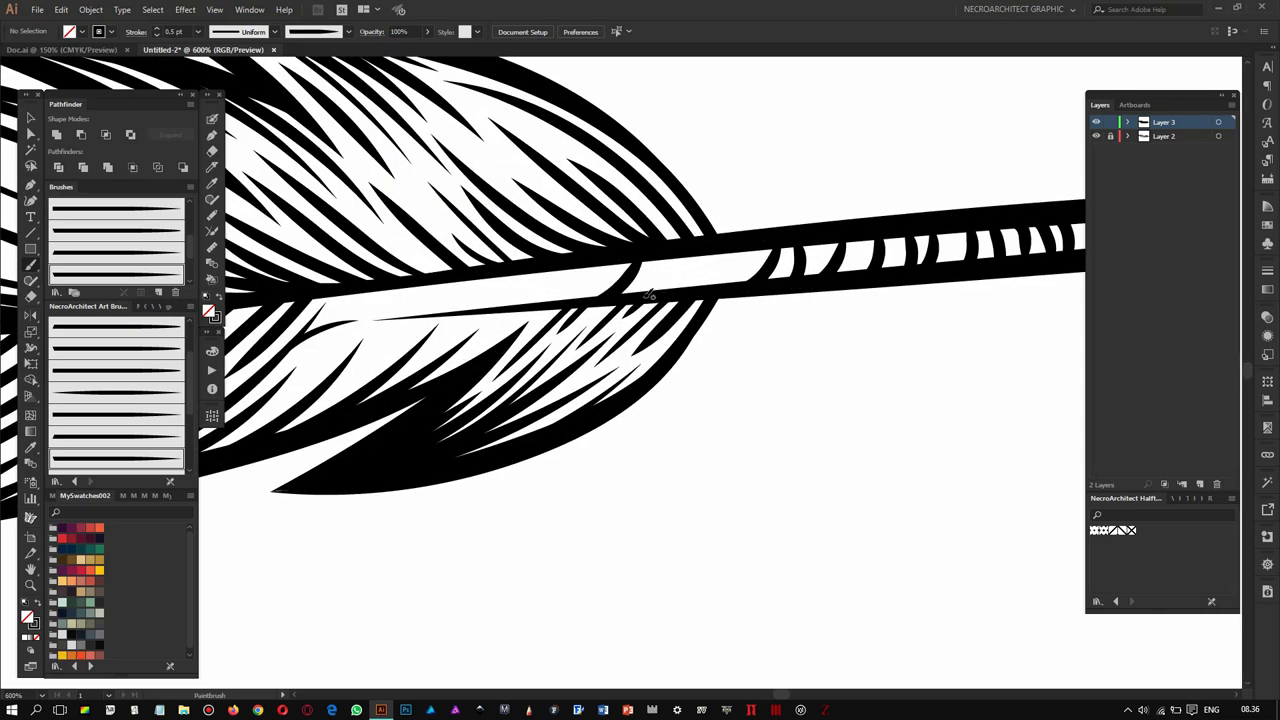
pyautogui.scroll(-3, 787, 262)
pyautogui.scroll(4, 437, 199)
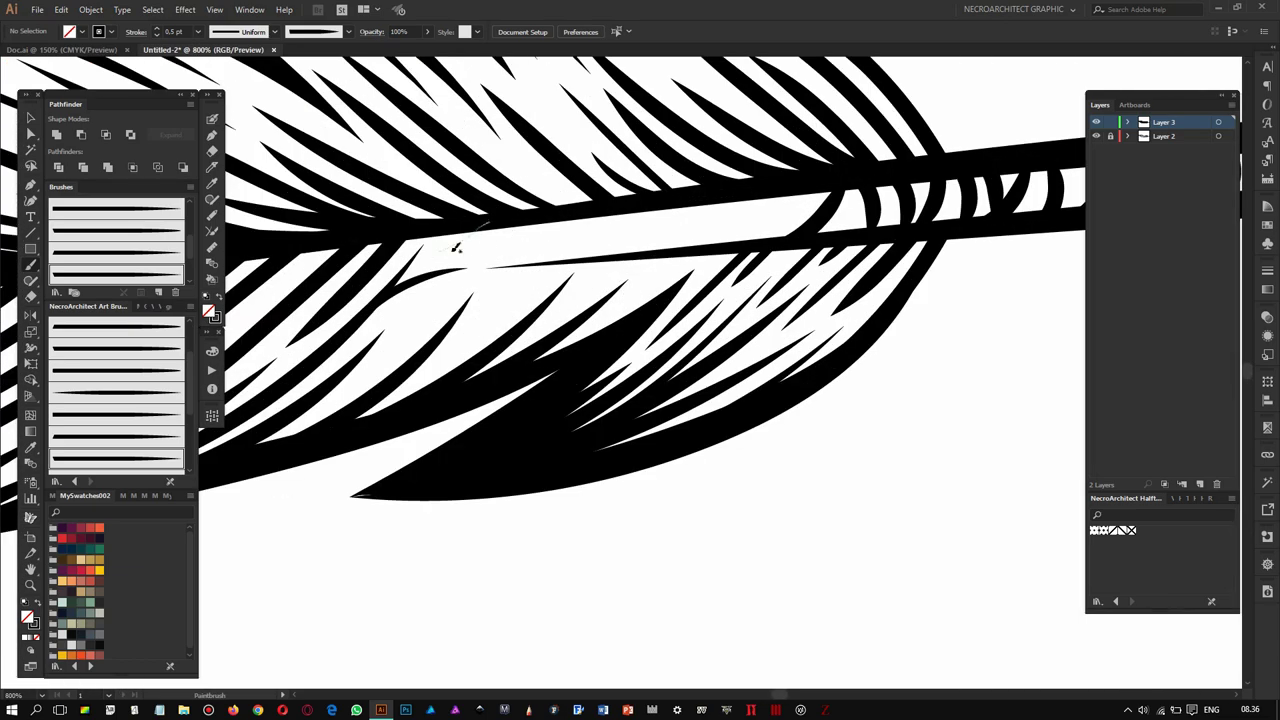
pyautogui.scroll(-3, 496, 248)
pyautogui.scroll(3, 600, 215)
pyautogui.moveTo(594, 216); pyautogui.dragTo(665, 195)
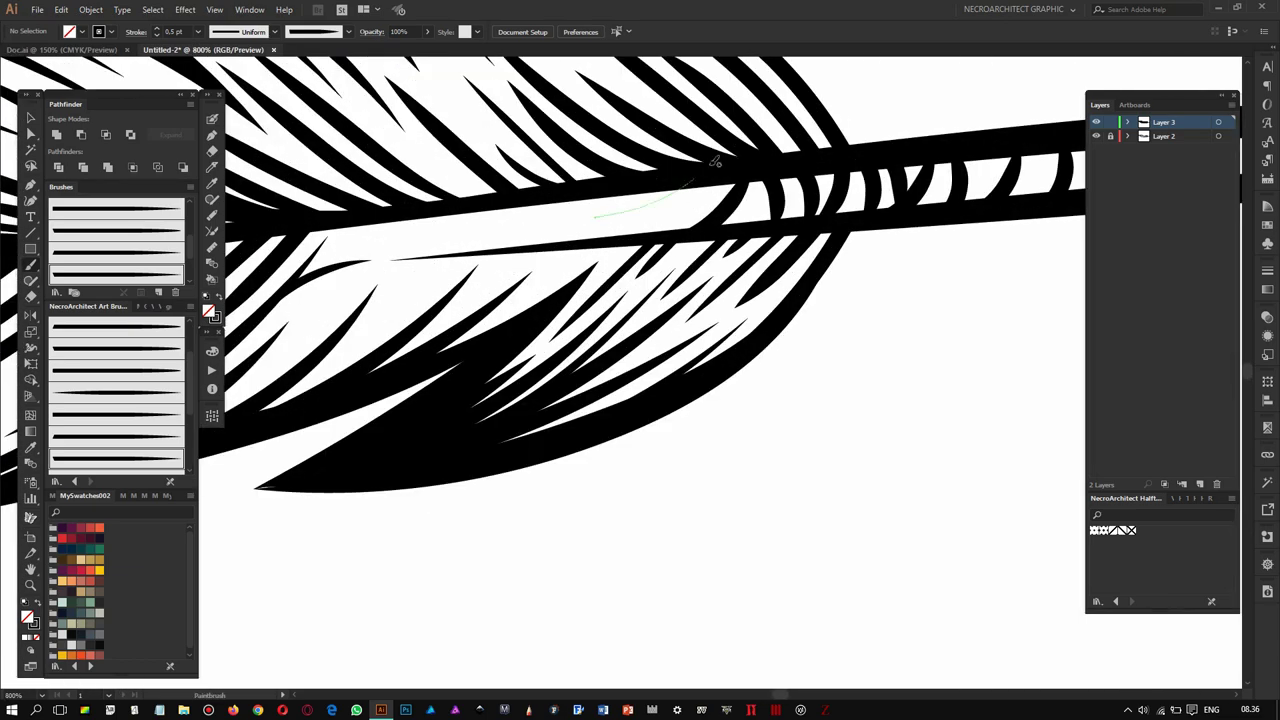
pyautogui.scroll(-2, 678, 200)
pyautogui.scroll(-1, 671, 251)
pyautogui.scroll(3, 880, 285)
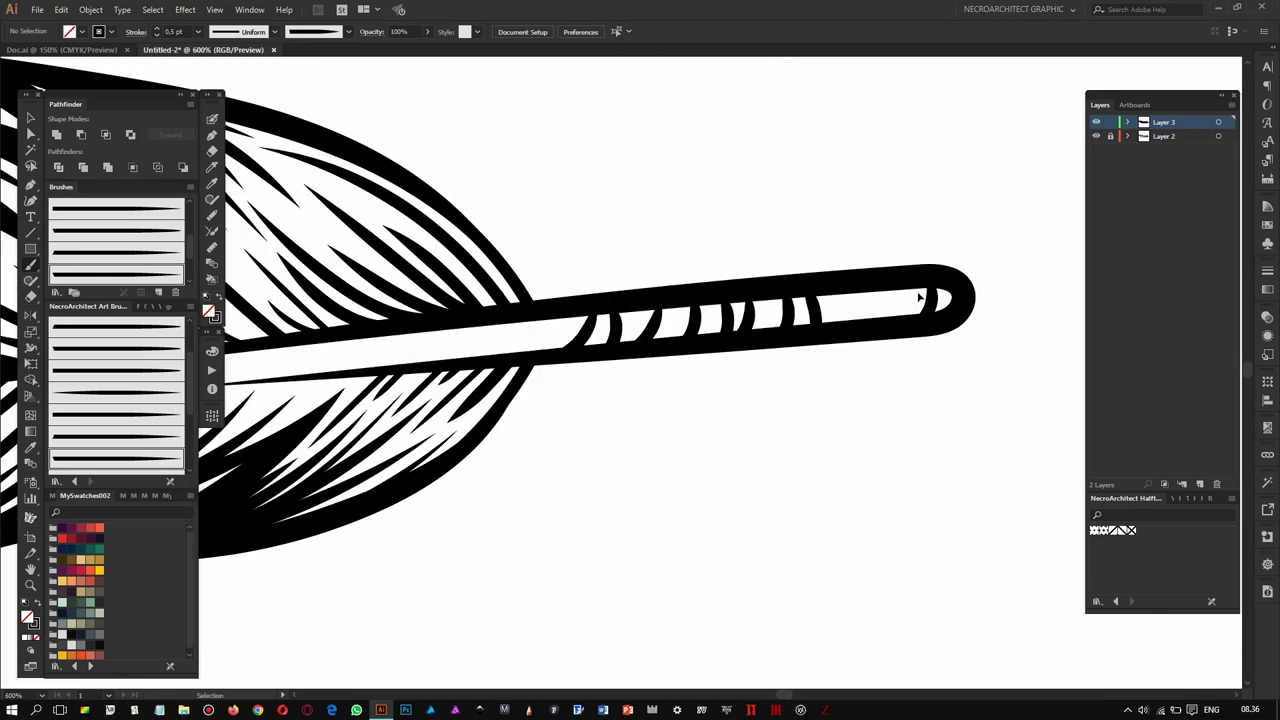
pyautogui.moveTo(828, 297); pyautogui.dragTo(864, 310)
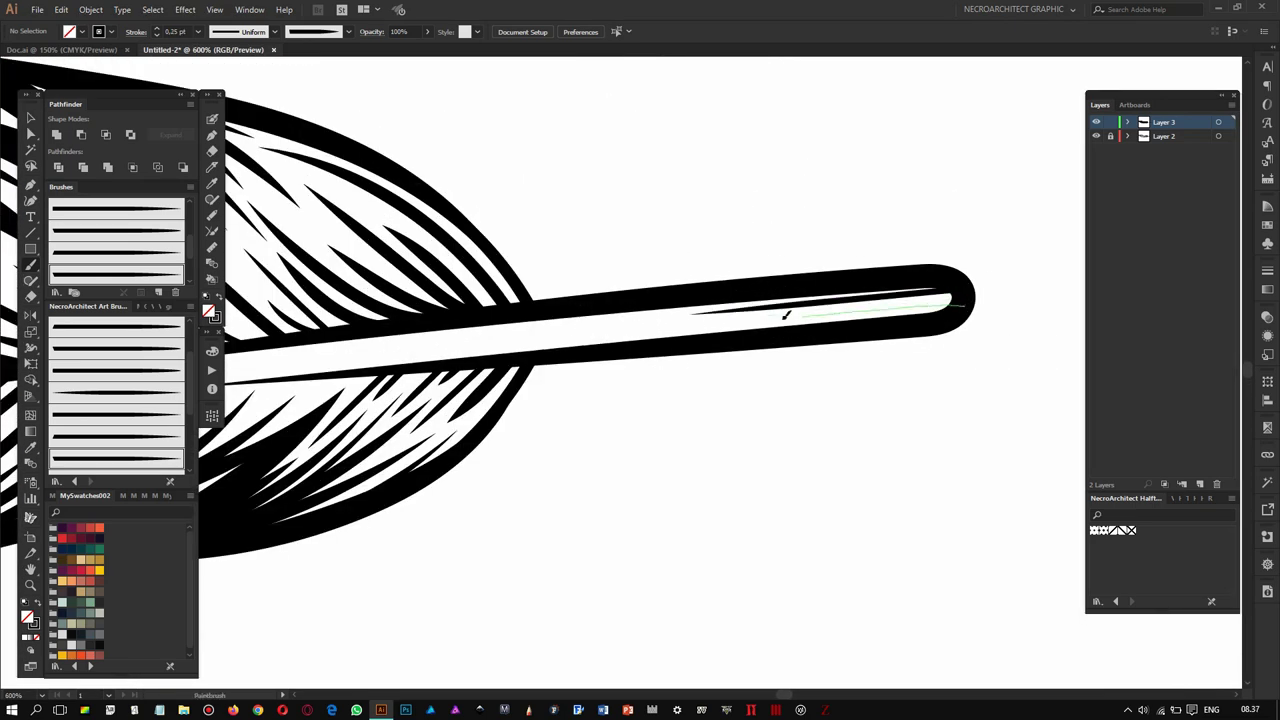
pyautogui.scroll(-3, 829, 311)
pyautogui.scroll(3, 557, 271)
pyautogui.scroll(1, 597, 309)
pyautogui.scroll(-2, 828, 292)
pyautogui.scroll(-1, 923, 311)
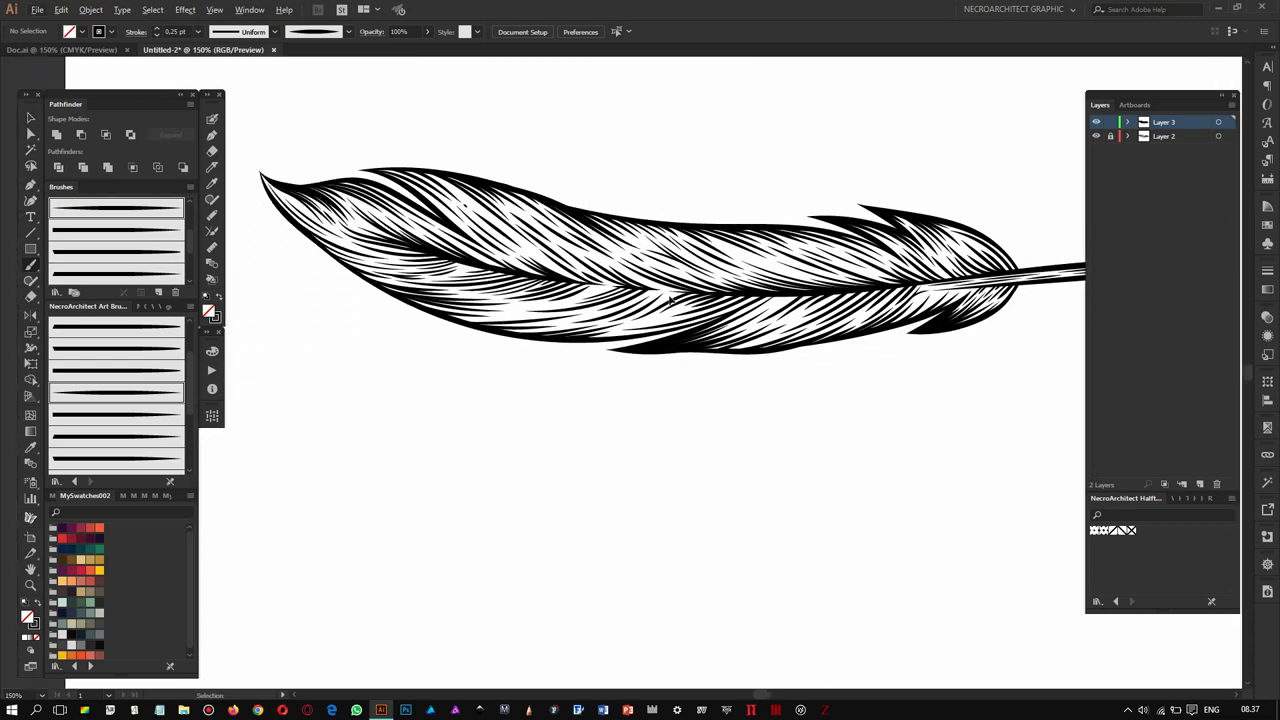
# - Add a short hatch stroke along the feather's lower-right edge
pyautogui.scroll(2, 850, 250)
pyautogui.scroll(1, 809, 187)
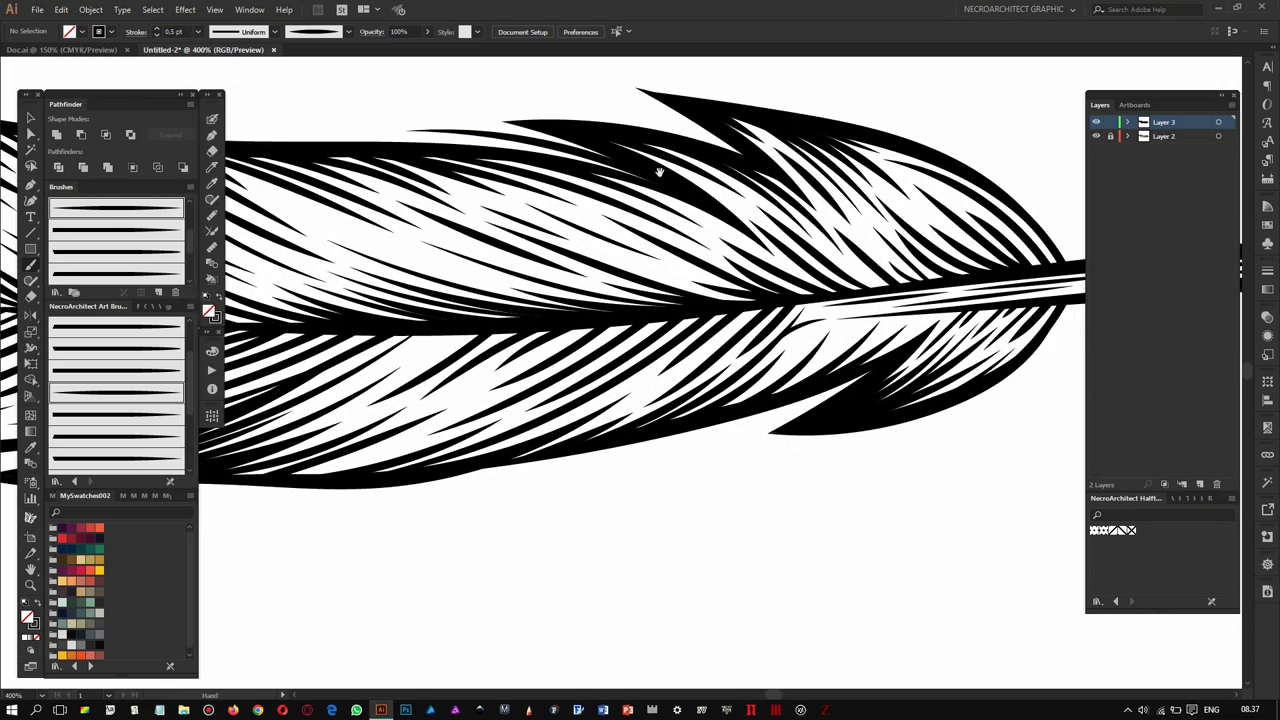
pyautogui.scroll(-1, 735, 220)
pyautogui.scroll(-1, 738, 260)
pyautogui.scroll(-1, 700, 340)
pyautogui.moveTo(893, 232); pyautogui.dragTo(890, 215)
pyautogui.scroll(-1, 707, 197)
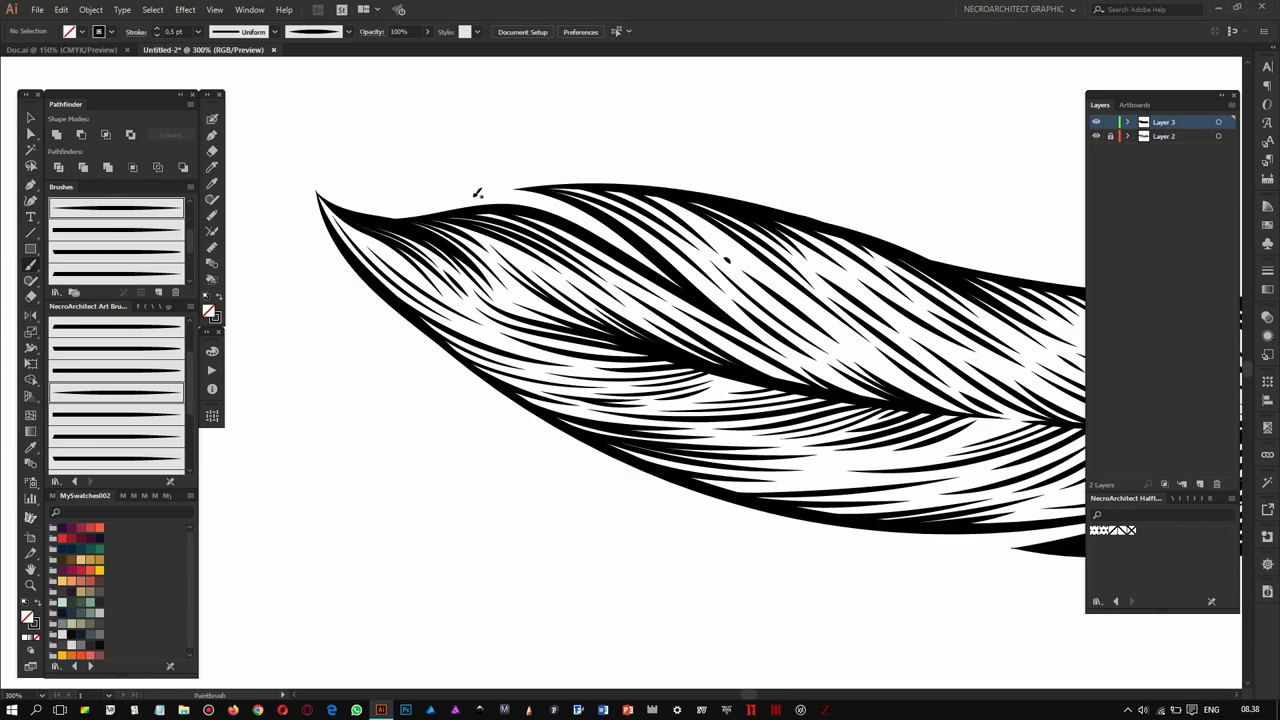
# - Paint long brush strokes along the feather's top and lower edges
pyautogui.hscroll(-2, 510, 202)
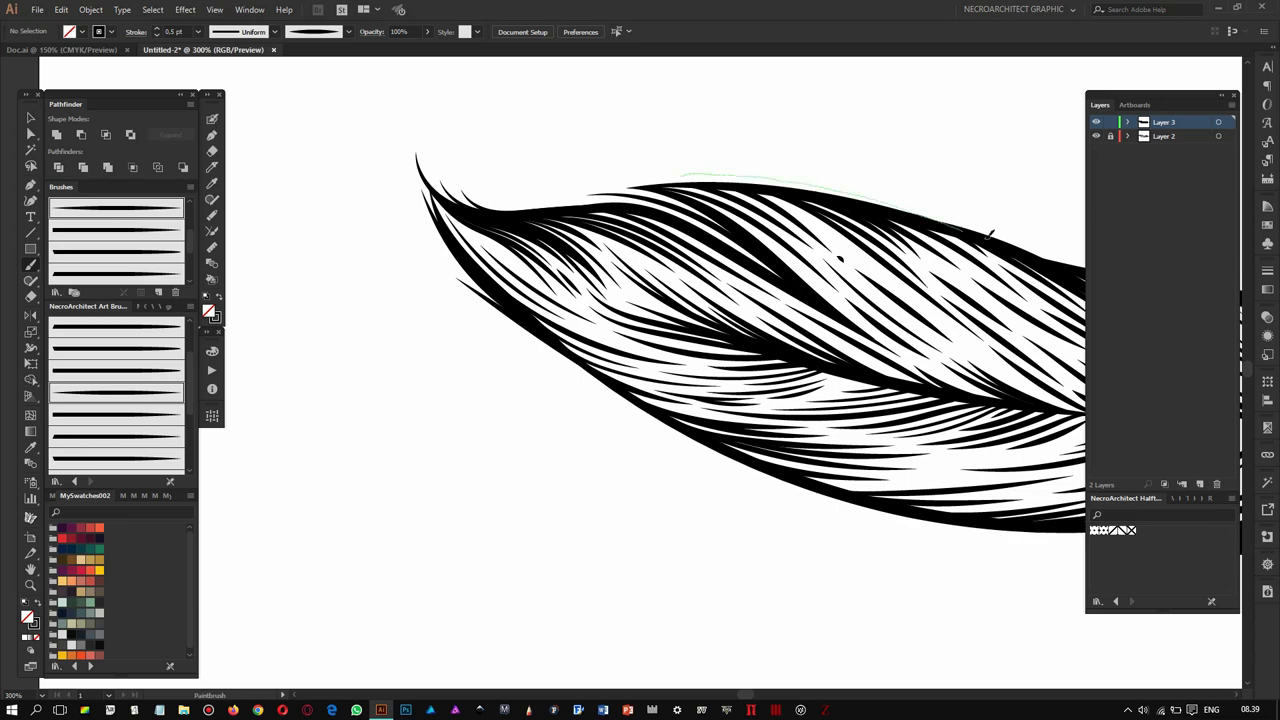
pyautogui.hscroll(4, 991, 234)
pyautogui.scroll(-1, 991, 234)
pyautogui.scroll(-3, 976, 212)
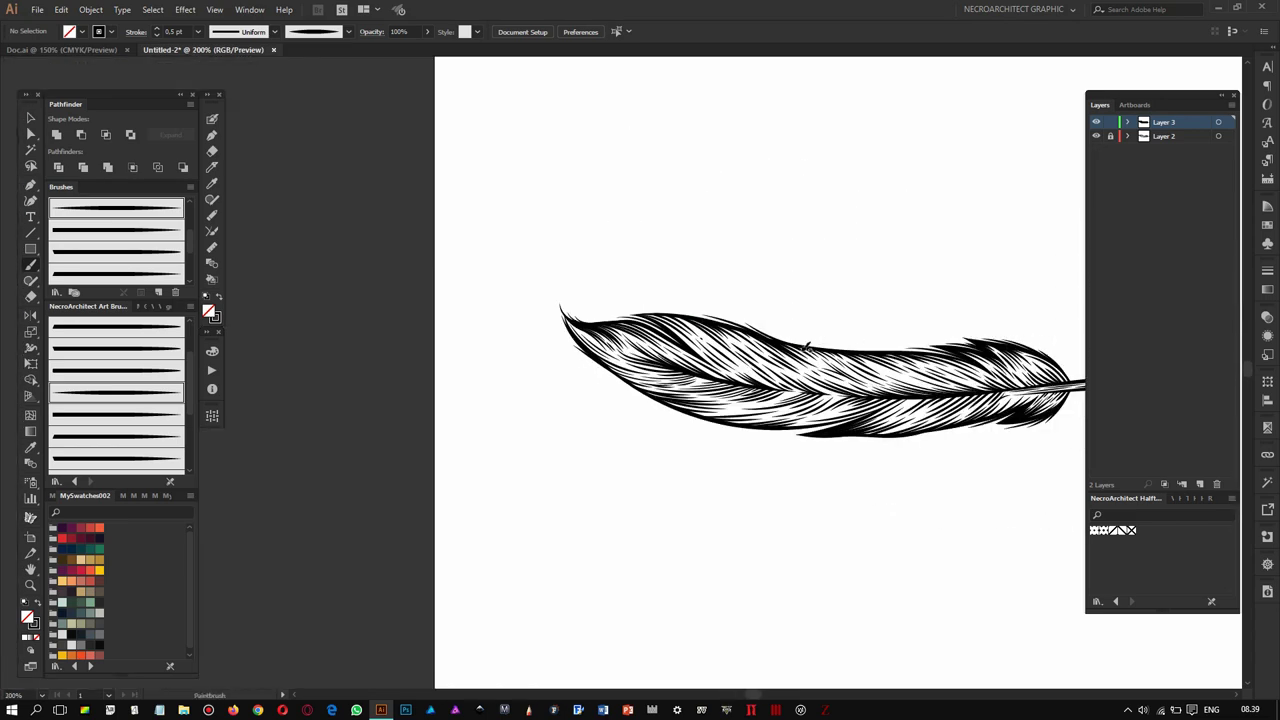
pyautogui.scroll(5, 671, 243)
pyautogui.moveTo(705, 237)
pyautogui.mouseDown()
pyautogui.moveTo(818, 300)
pyautogui.moveTo(940, 320)
pyautogui.mouseUp()
pyautogui.scroll(-5, 900, 315)
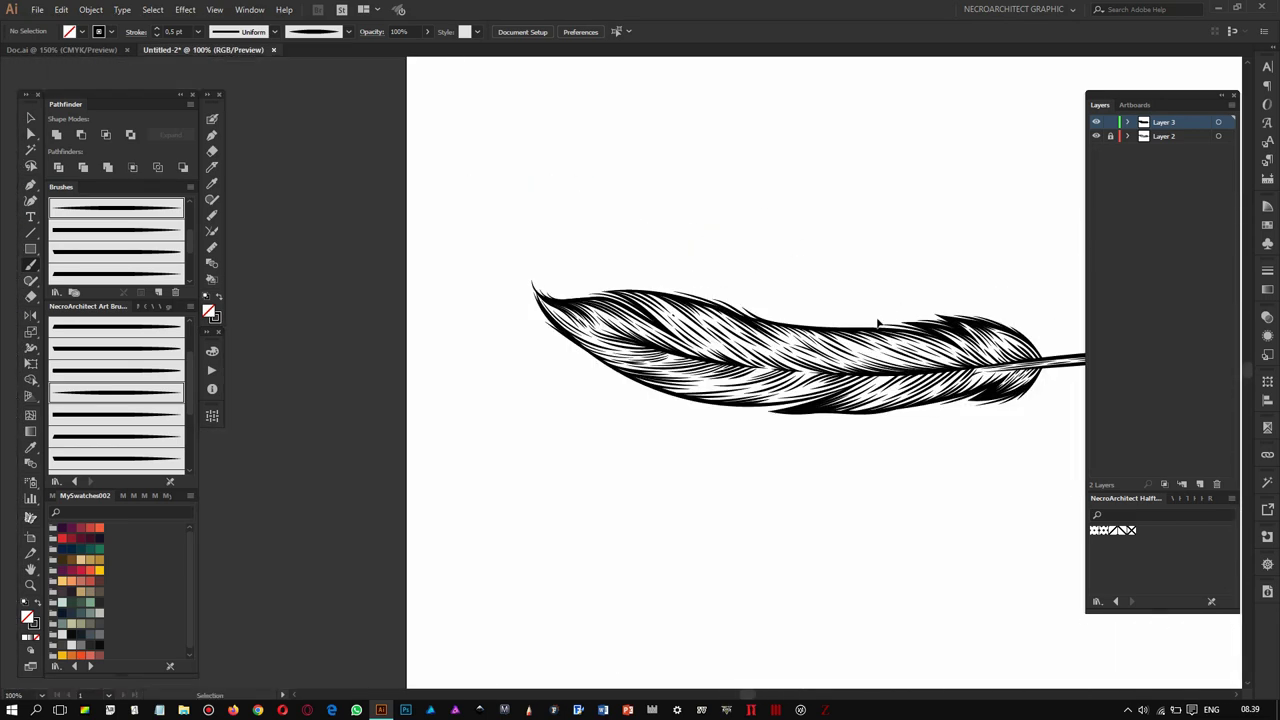
pyautogui.scroll(3, 789, 329)
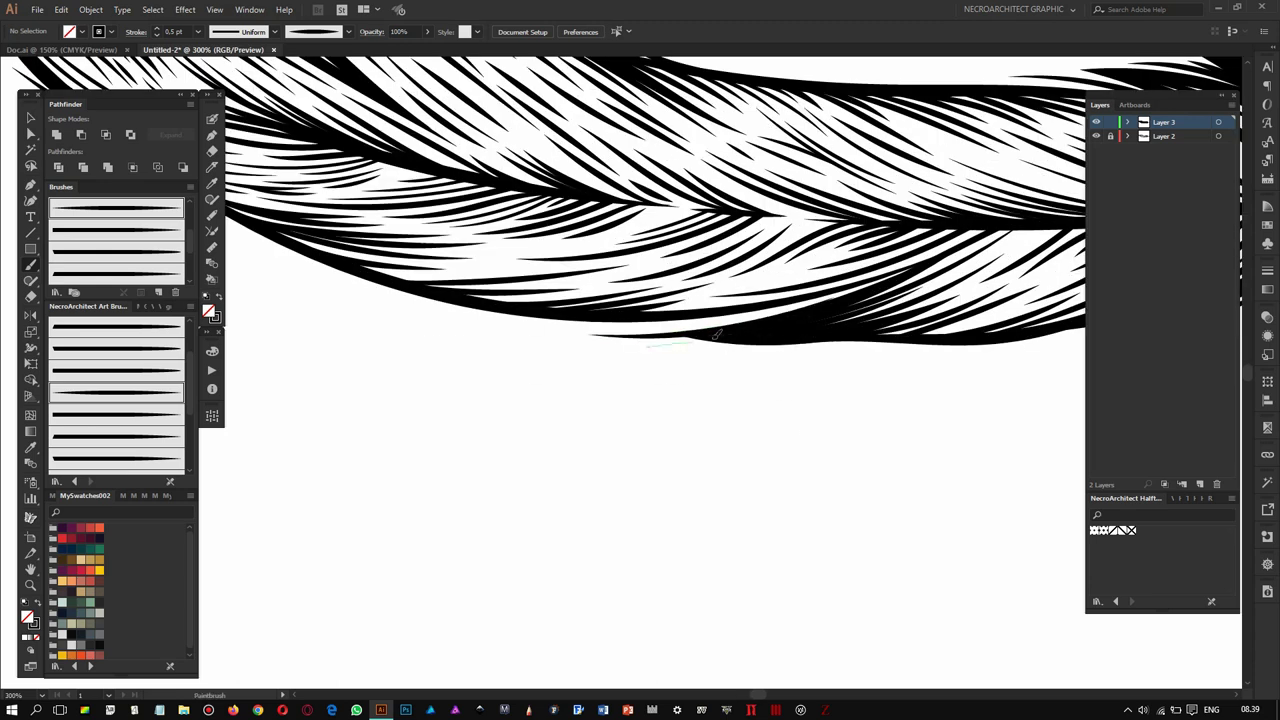
pyautogui.scroll(-1, 773, 301)
pyautogui.moveTo(665, 328); pyautogui.dragTo(870, 302)
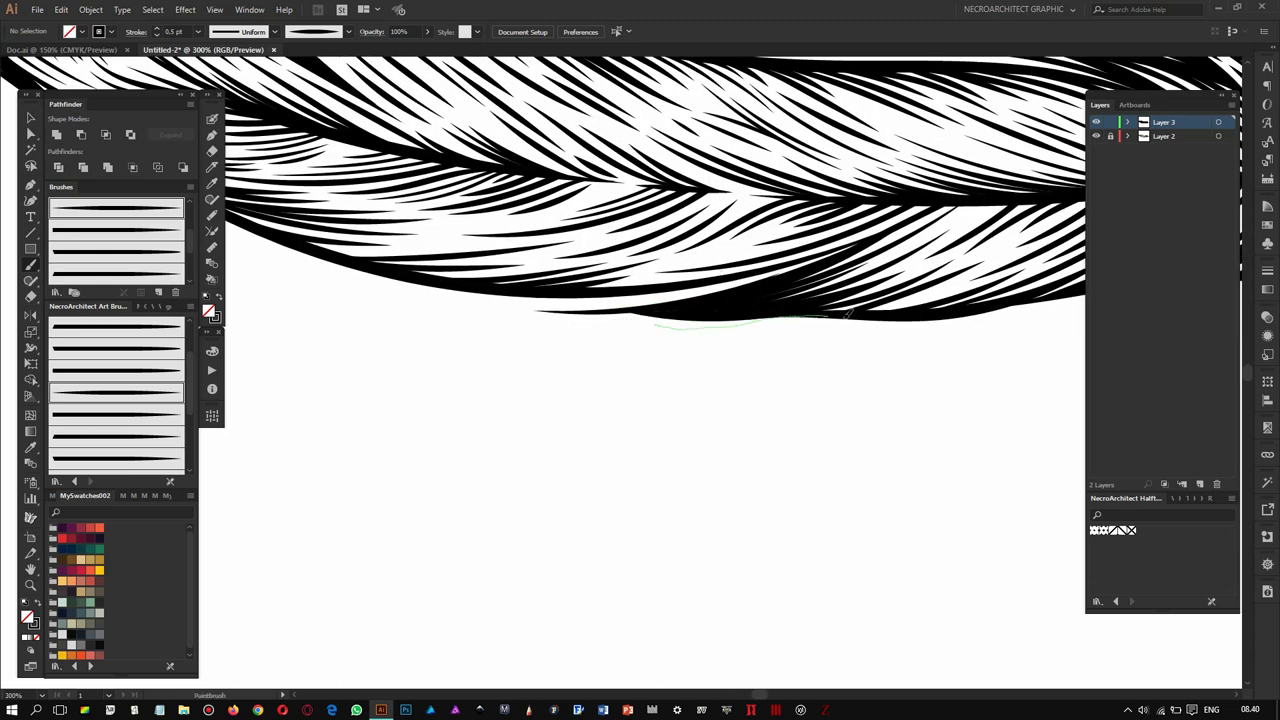
# - Zoom out to show the whole feather, then select all and deselect
pyautogui.scroll(-1, 700, 300)
pyautogui.scroll(-1, 700, 290)
pyautogui.scroll(-1, 720, 285)
pyautogui.scroll(-1, 740, 278)
pyautogui.hotkey('ctrl', 'a')
pyautogui.hotkey('ctrl', 'shift', 'a')
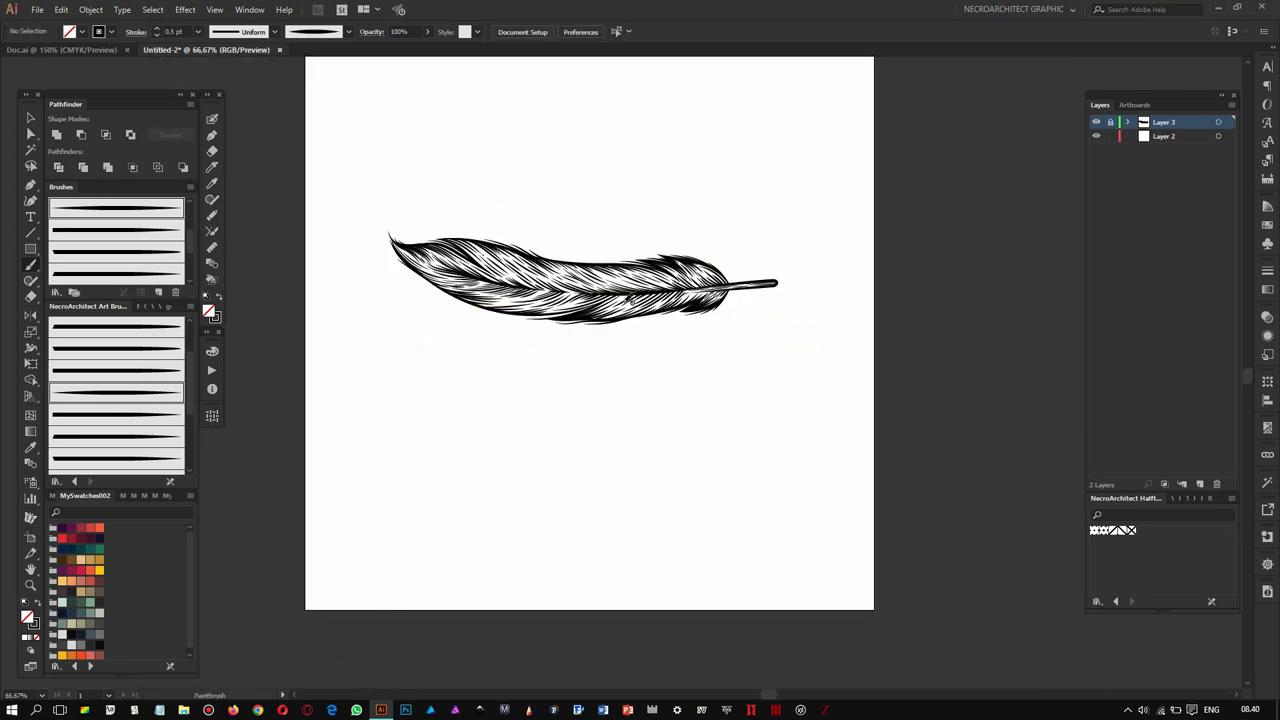
# - Scale the feather up, lock its layer, and make Layer 2 active at 100% view
pyautogui.hotkey('ctrl', 'a')
pyautogui.hotkey('ctrl', 'shift', 'a')
pyautogui.hotkey('ctrl', 'a')
pyautogui.moveTo(814, 274); pyautogui.dragTo(843, 223)
pyautogui.click(1110, 121)
pyautogui.click(1160, 135)
pyautogui.hotkey('ctrl', '1')
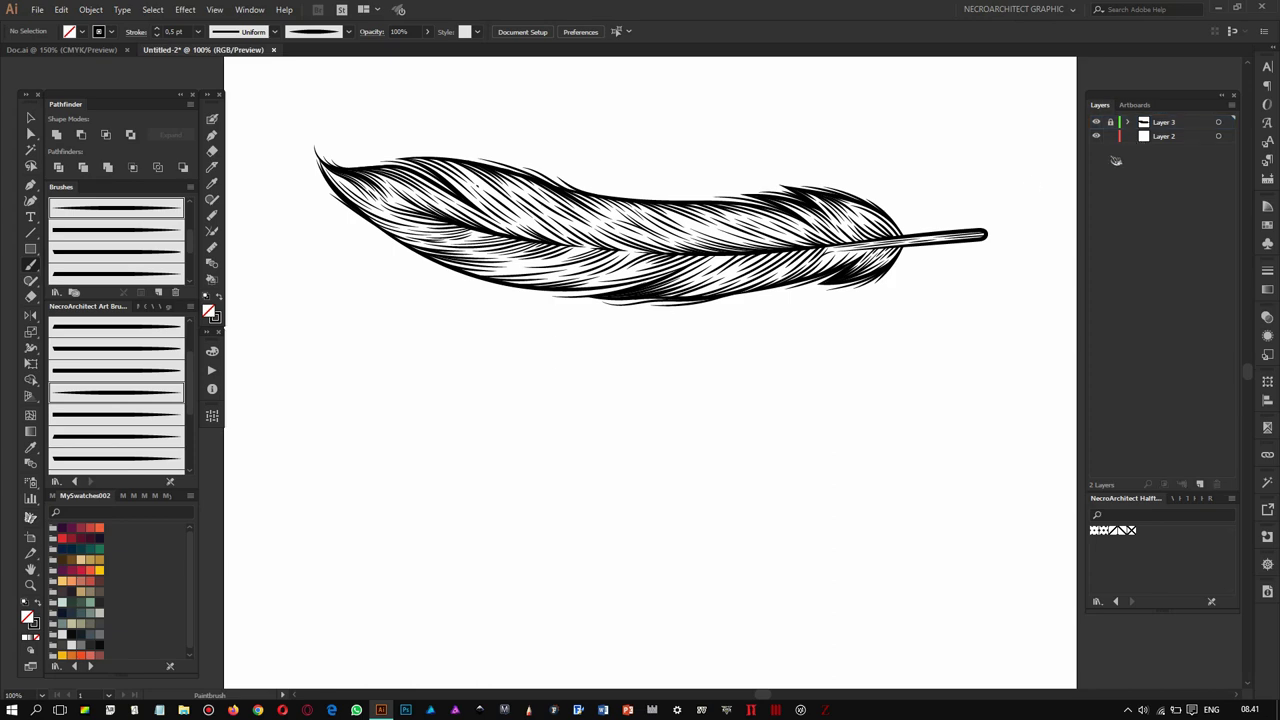
# - With the Paintbrush, paint the curved, looping outline of the cartoon eyes
pyautogui.press('b')
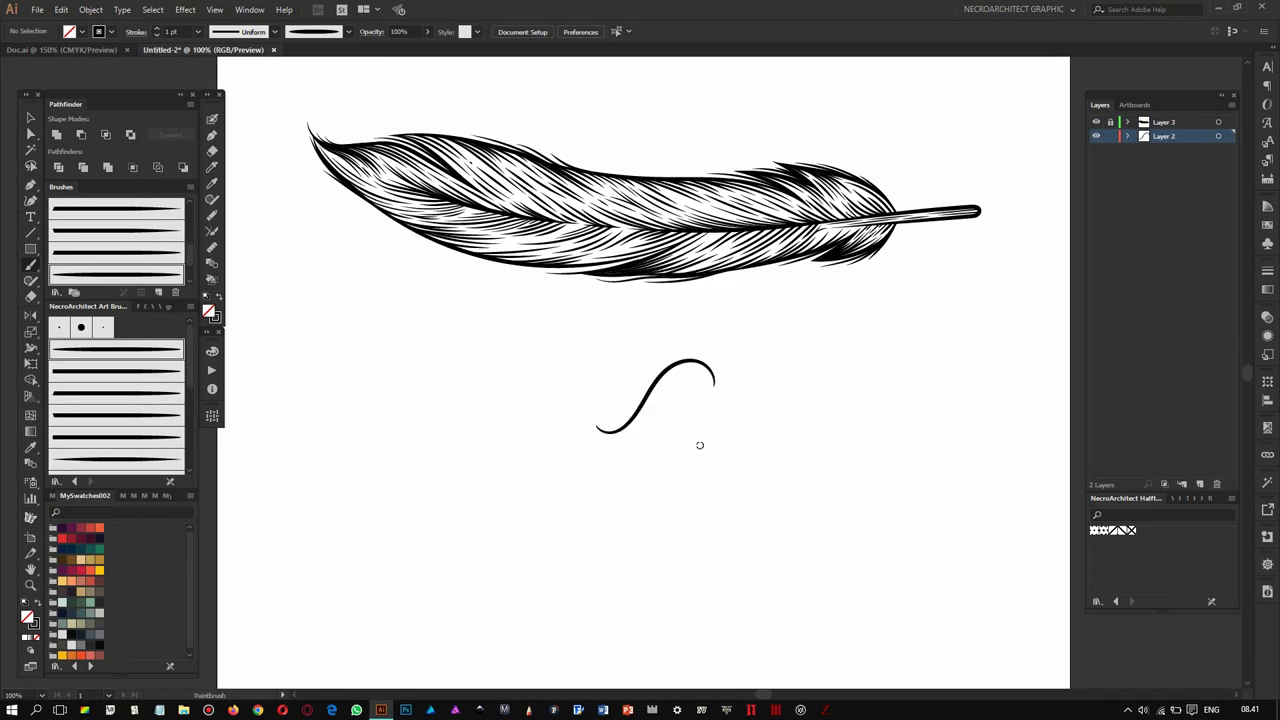
pyautogui.hotkey('ctrl', '+')
pyautogui.hotkey('ctrl', 'z')
pyautogui.moveTo(552, 379); pyautogui.dragTo(615, 372)
pyautogui.moveTo(545, 430); pyautogui.dragTo(760, 228)
pyautogui.moveTo(720, 150)
pyautogui.mouseDown()
pyautogui.moveTo(585, 350)
pyautogui.moveTo(745, 385)
pyautogui.mouseUp()
pyautogui.scroll(-1, 196, 397)
pyautogui.scroll(-1, 196, 397)
pyautogui.hotkey('ctrl', 'z')
pyautogui.hotkey('ctrl', 'z')
# - Add tapered accent lines along the eye's bottom and right side
pyautogui.moveTo(603, 345); pyautogui.dragTo(766, 342)
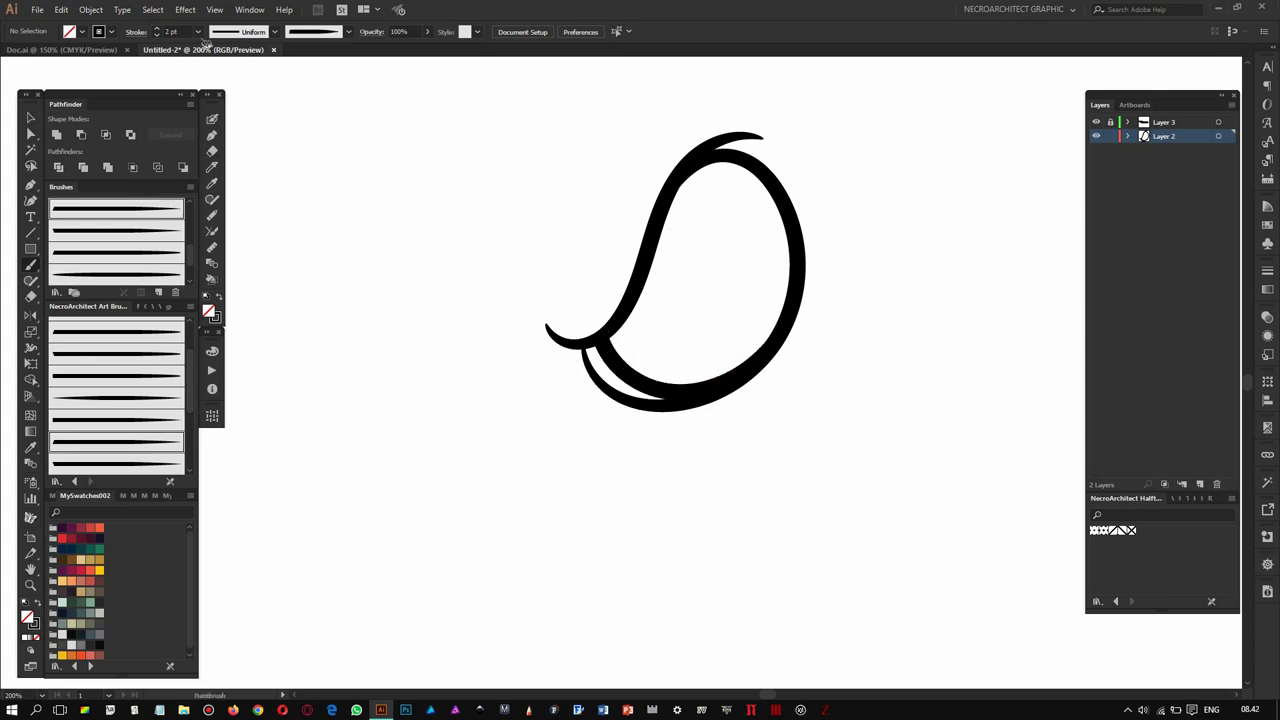
pyautogui.moveTo(578, 345); pyautogui.dragTo(757, 400)
pyautogui.moveTo(765, 165); pyautogui.dragTo(822, 336)
pyautogui.moveTo(503, 298)
pyautogui.mouseDown()
pyautogui.moveTo(643, 363)
pyautogui.moveTo(682, 402)
pyautogui.mouseUp()
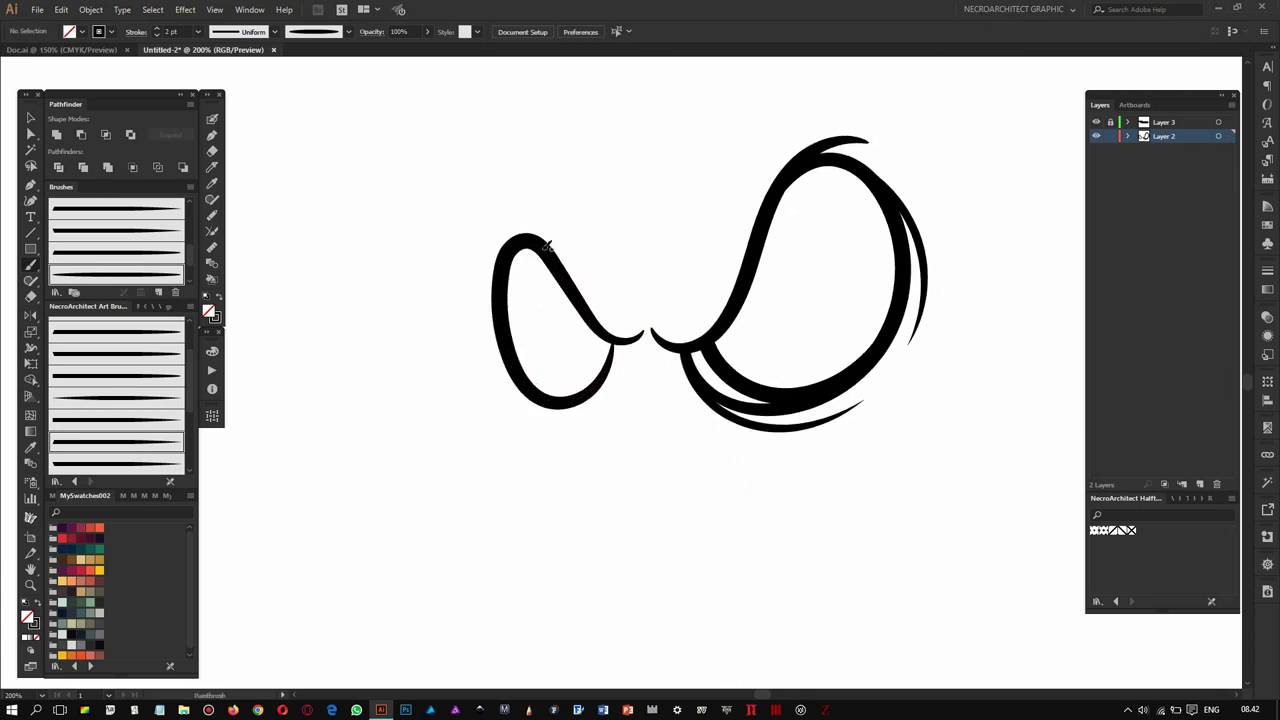
# - At 1 pt stroke weight, add inner lines along the left eye's sides
pyautogui.click(198, 31)
pyautogui.click(214, 89)
pyautogui.moveTo(522, 245); pyautogui.dragTo(565, 398)
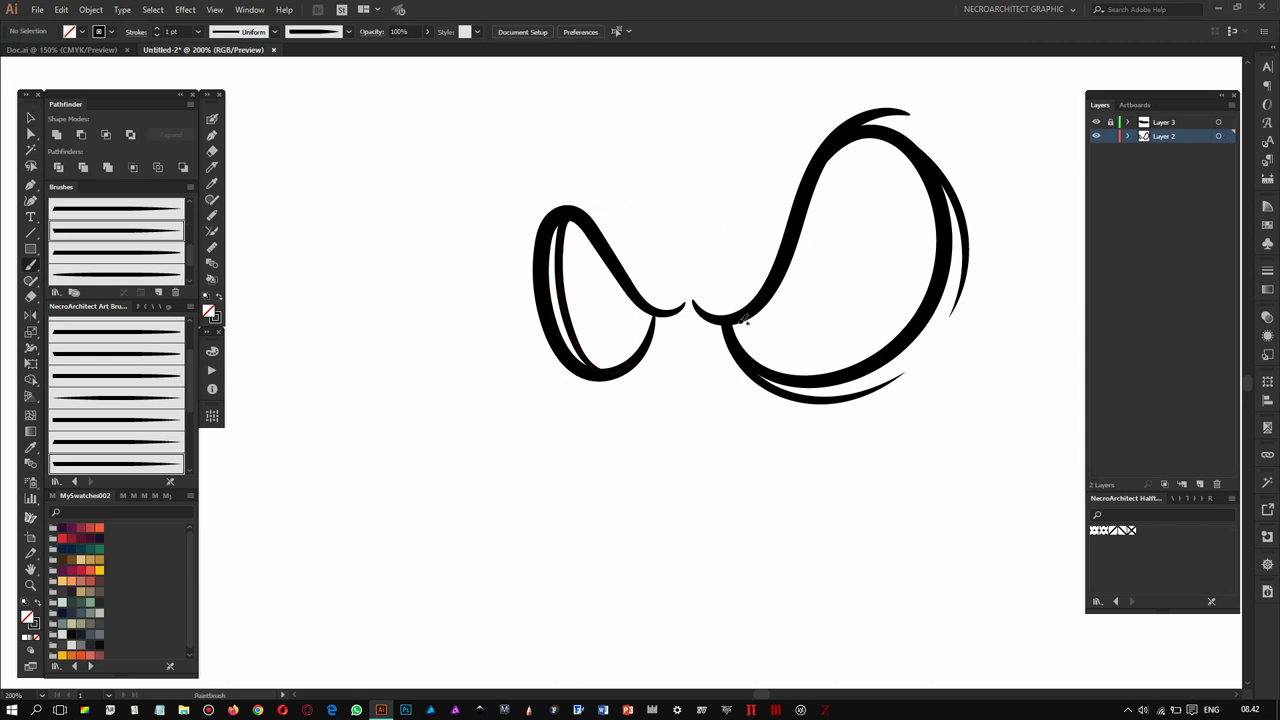
pyautogui.moveTo(745, 320); pyautogui.dragTo(707, 293)
pyautogui.moveTo(631, 282); pyautogui.dragTo(560, 355)
pyautogui.moveTo(598, 347)
pyautogui.mouseDown()
pyautogui.moveTo(558, 262)
pyautogui.moveTo(560, 352)
pyautogui.mouseUp()
# - Switch to a different art brush and draw an upward brow spike above the left eye
pyautogui.click(135, 398)
pyautogui.moveTo(565, 278); pyautogui.dragTo(618, 376)
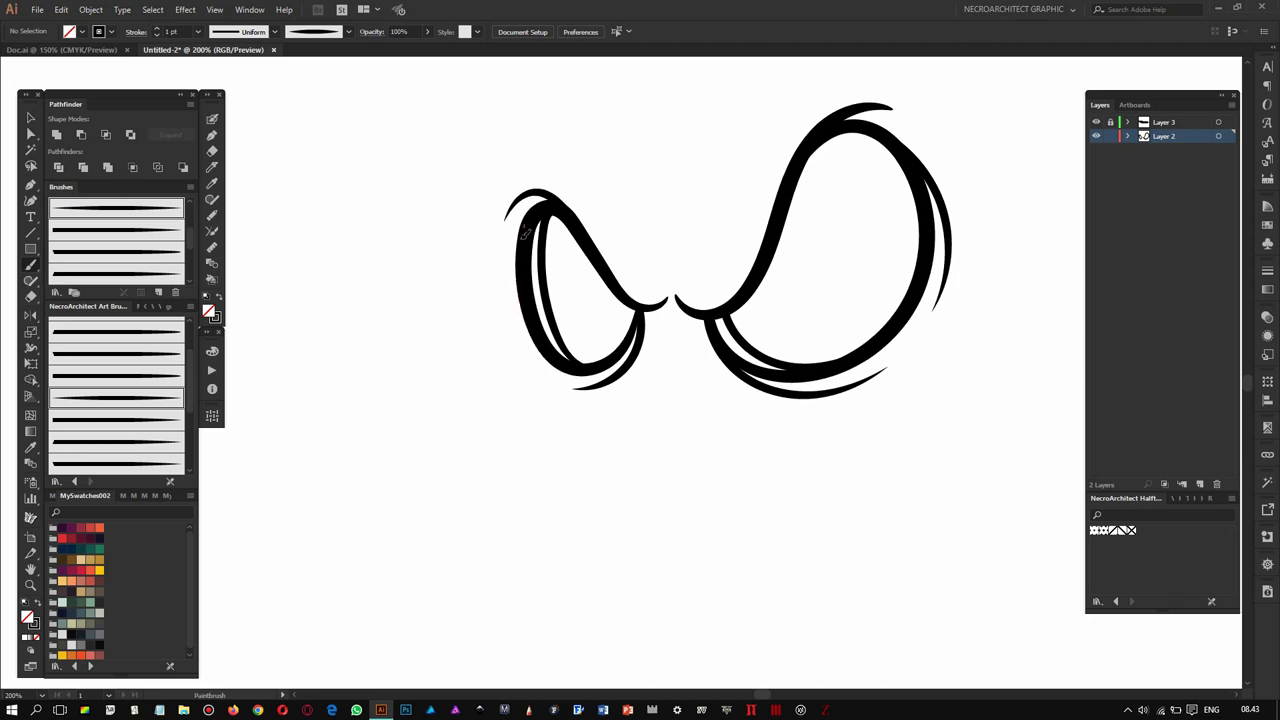
pyautogui.scroll(-3, 622, 265)
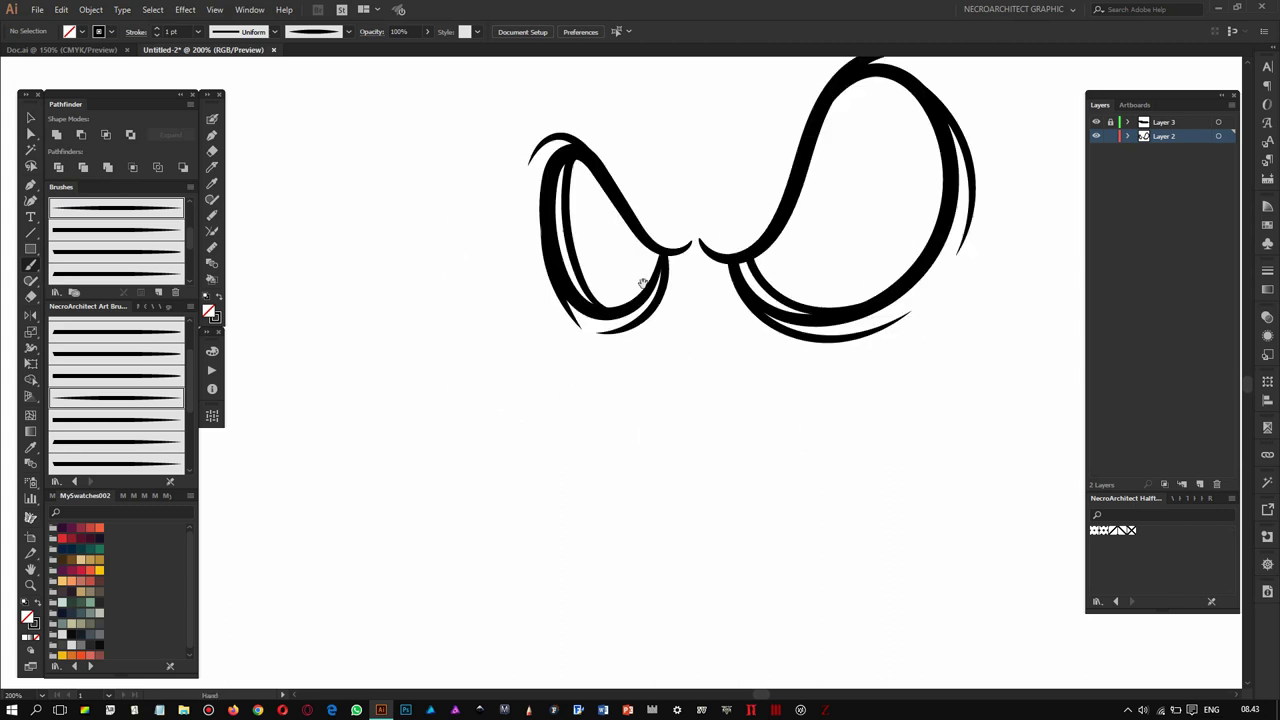
pyautogui.hscroll(3, 734, 357)
pyautogui.scroll(4, 406, 314)
pyautogui.moveTo(400, 180)
pyautogui.mouseDown()
pyautogui.moveTo(430, 366)
pyautogui.moveTo(526, 202)
pyautogui.moveTo(522, 265)
pyautogui.mouseUp()
pyautogui.scroll(3, 689, 263)
pyautogui.hscroll(-3, 689, 263)
pyautogui.hotkey('ctrl', '-')
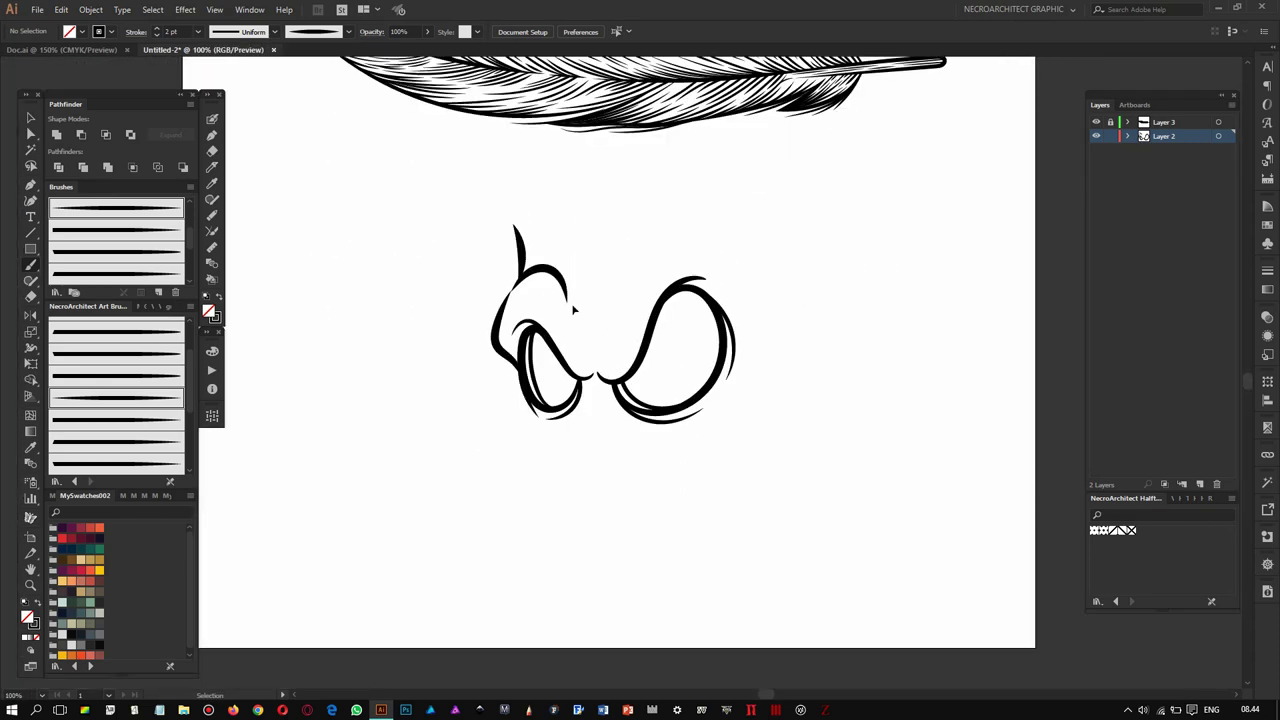
# - With the eye linework selected, enable Scale Strokes & Effects in General preferences
pyautogui.hotkey('ctrl', 'a')
pyautogui.click(61, 9)
pyautogui.moveTo(93, 433)
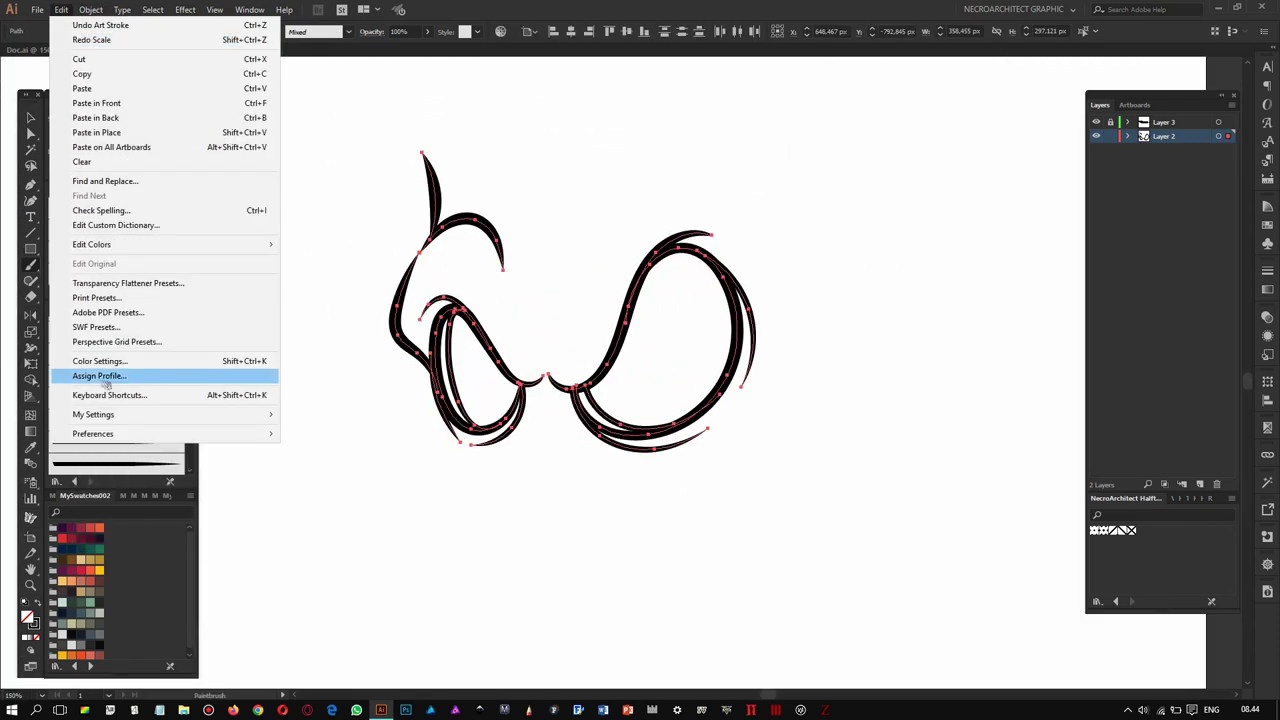
pyautogui.click(394, 431)
pyautogui.click(353, 112)
pyautogui.press('Down')
pyautogui.press('Down')
pyautogui.click(353, 114)
pyautogui.press('Up')
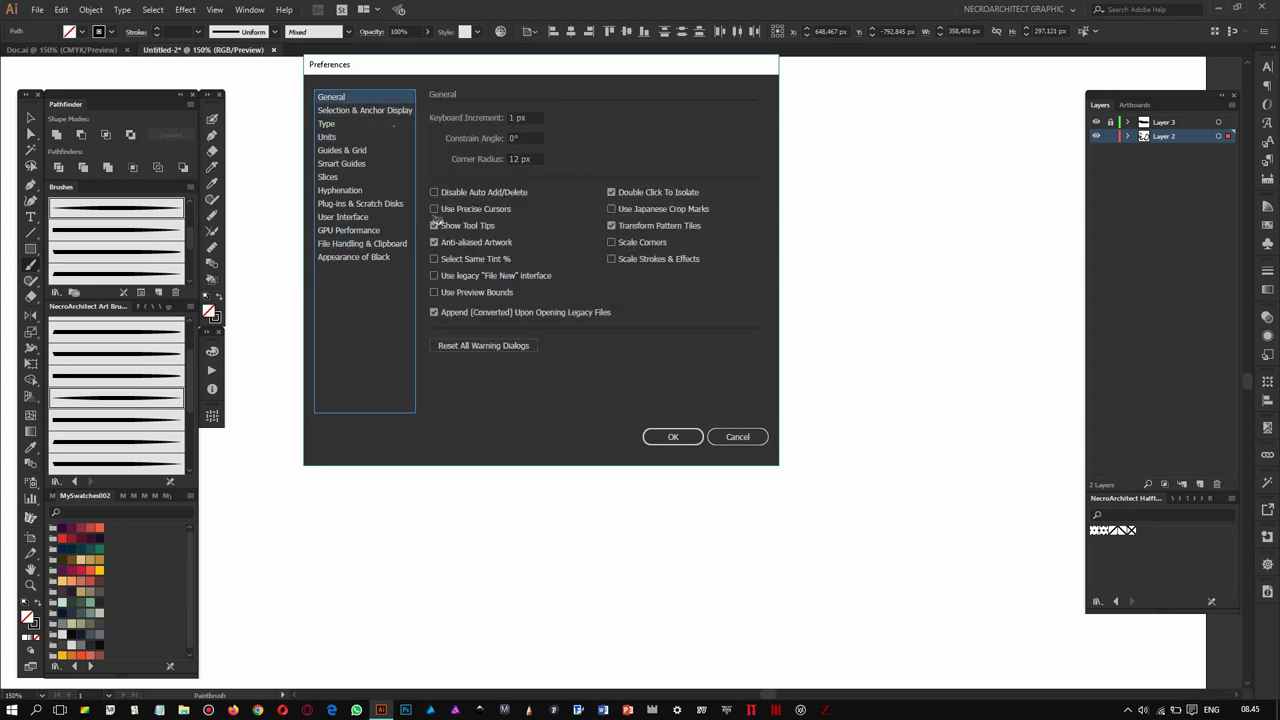
pyautogui.click(611, 259)
pyautogui.press('Return')
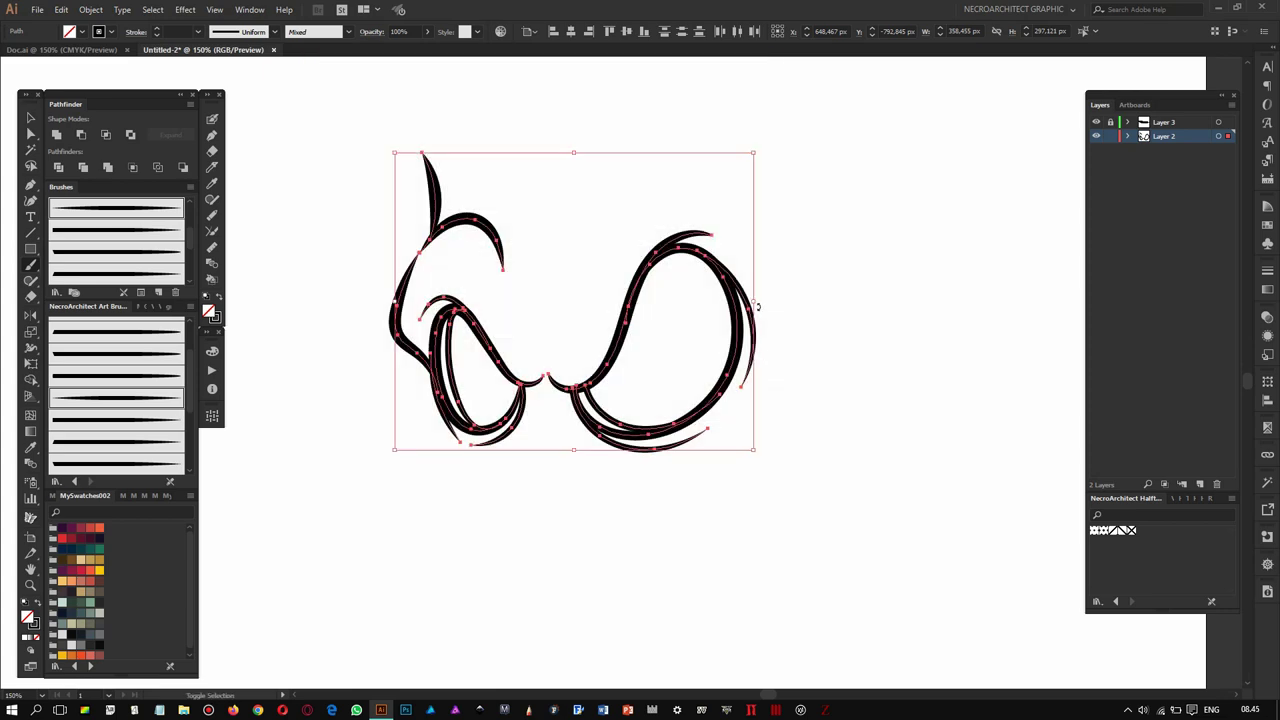
pyautogui.hotkey('ctrl', 'shift', 'a')
pyautogui.hotkey('ctrl', '=')
pyautogui.hotkey('ctrl', '=')
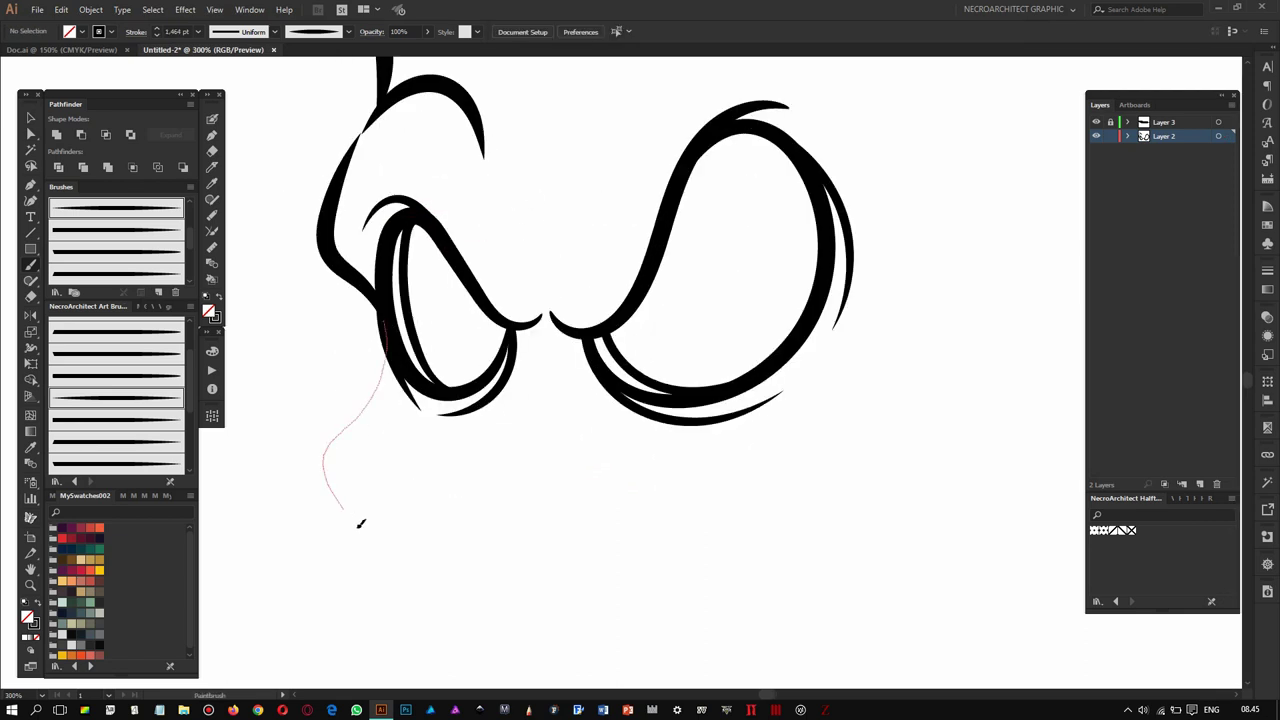
# - Paint the curved nose outline and the nostril strokes below the eyes
pyautogui.moveTo(371, 357); pyautogui.dragTo(428, 388)
pyautogui.scroll(-3, 428, 388)
pyautogui.scroll(-1, 546, 266)
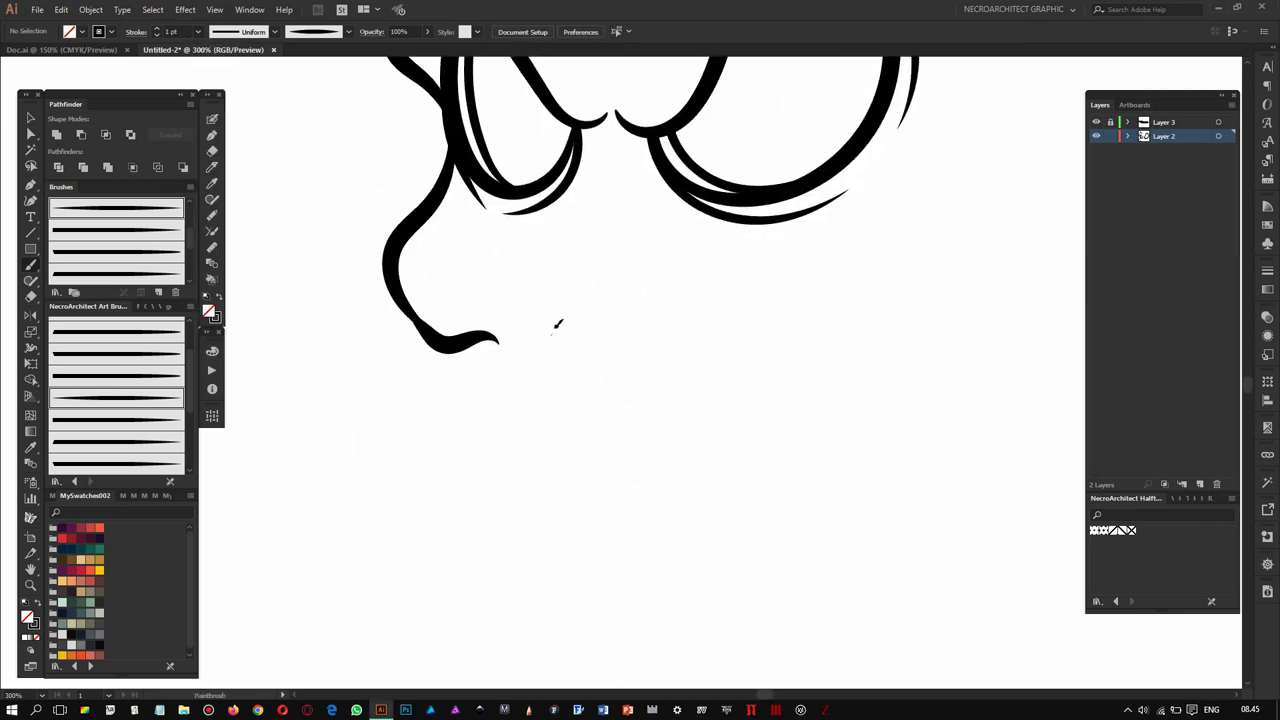
pyautogui.moveTo(557, 327); pyautogui.dragTo(560, 245)
pyautogui.hotkey('ctrl', '-')
pyautogui.hotkey('ctrl', '-')
pyautogui.hotkey('ctrl', '=')
pyautogui.moveTo(612, 425); pyautogui.dragTo(598, 368)
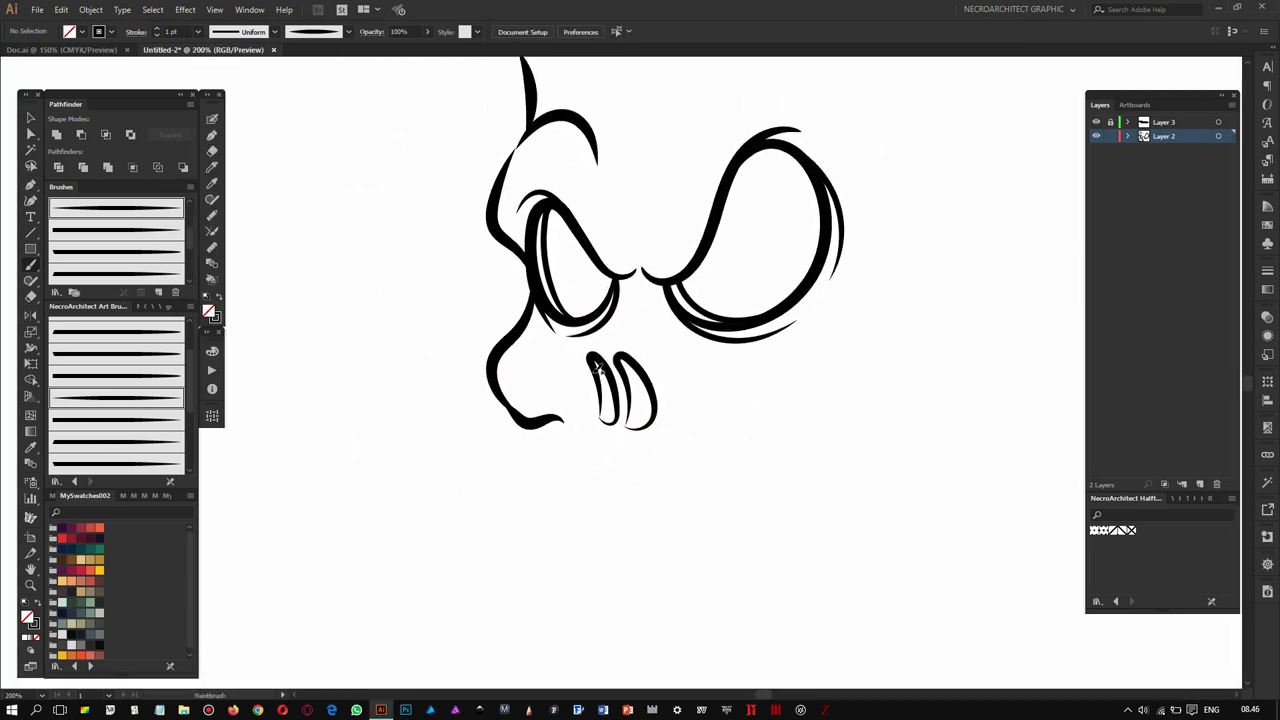
# - Draw the right cranium side, bulging right cheek, and left cheek down toward the jaw
pyautogui.hscroll(3, 595, 367)
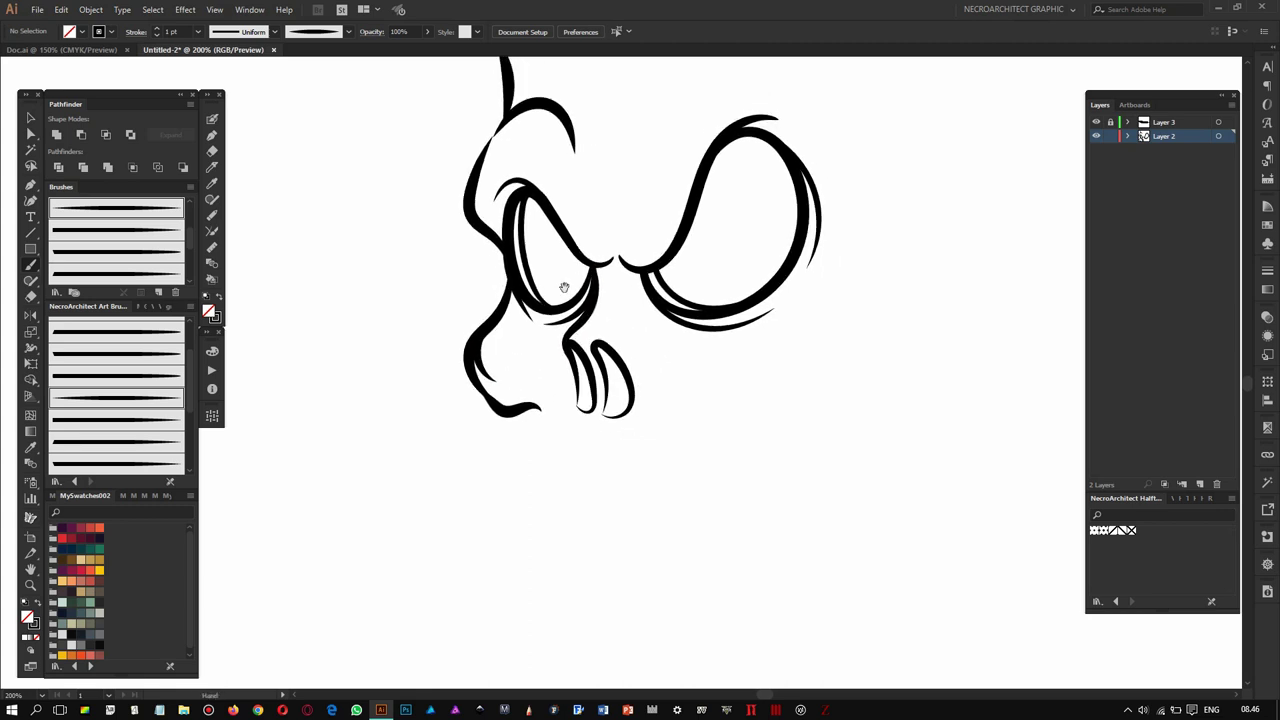
pyautogui.scroll(2, 600, 300)
pyautogui.moveTo(575, 178)
pyautogui.mouseDown()
pyautogui.moveTo(771, 206)
pyautogui.moveTo(765, 325)
pyautogui.mouseUp()
pyautogui.scroll(-1, 760, 300)
pyautogui.moveTo(757, 263); pyautogui.dragTo(686, 443)
pyautogui.scroll(-2, 703, 340)
pyautogui.moveTo(667, 392)
pyautogui.mouseDown()
pyautogui.moveTo(593, 370)
pyautogui.moveTo(775, 347)
pyautogui.moveTo(800, 184)
pyautogui.mouseUp()
pyautogui.hotkey('ctrl', 'z')
pyautogui.hscroll(-2, 780, 400)
pyautogui.scroll(-1, 780, 400)
pyautogui.moveTo(480, 320)
pyautogui.mouseDown()
pyautogui.moveTo(532, 379)
pyautogui.moveTo(512, 450)
pyautogui.mouseUp()
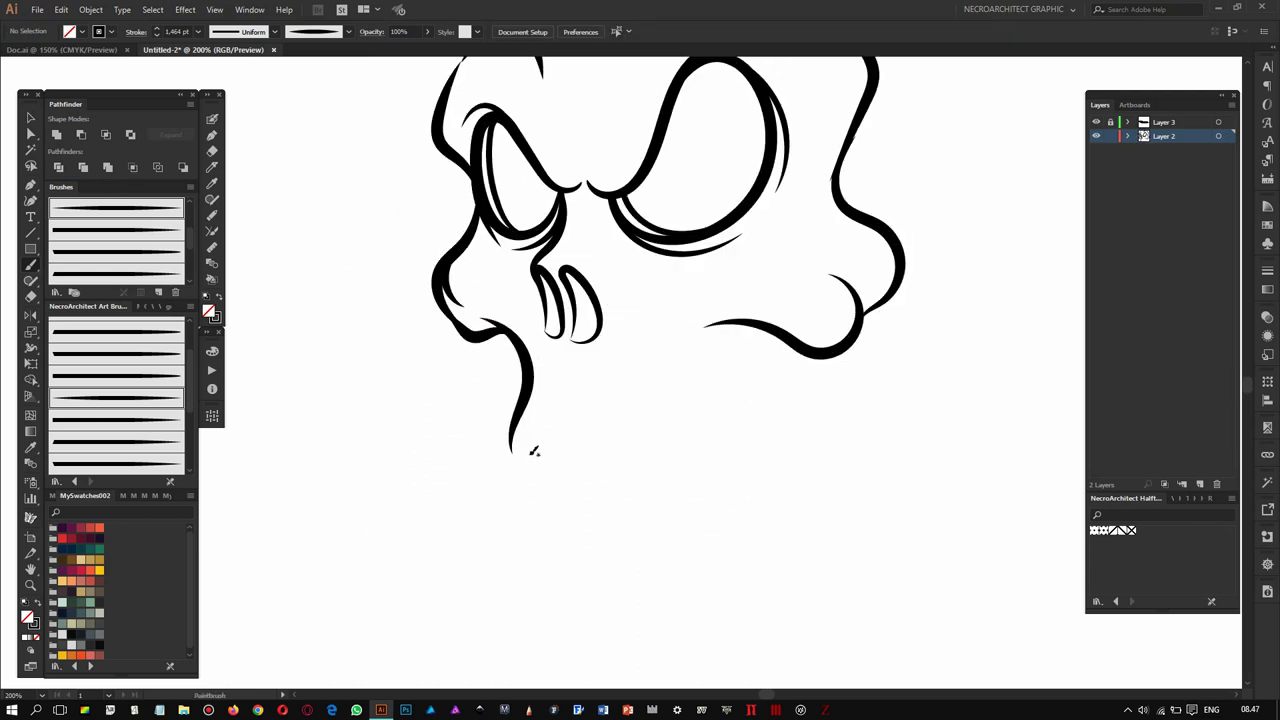
# - Paint the fang outlines below the nose plus the right side of the jaw
pyautogui.moveTo(562, 368); pyautogui.dragTo(568, 460)
pyautogui.moveTo(632, 410); pyautogui.dragTo(575, 492)
pyautogui.moveTo(684, 376); pyautogui.dragTo(682, 370)
pyautogui.hotkey('ctrl', 'z')
pyautogui.moveTo(742, 310)
pyautogui.mouseDown()
pyautogui.moveTo(684, 433)
pyautogui.moveTo(770, 345)
pyautogui.mouseUp()
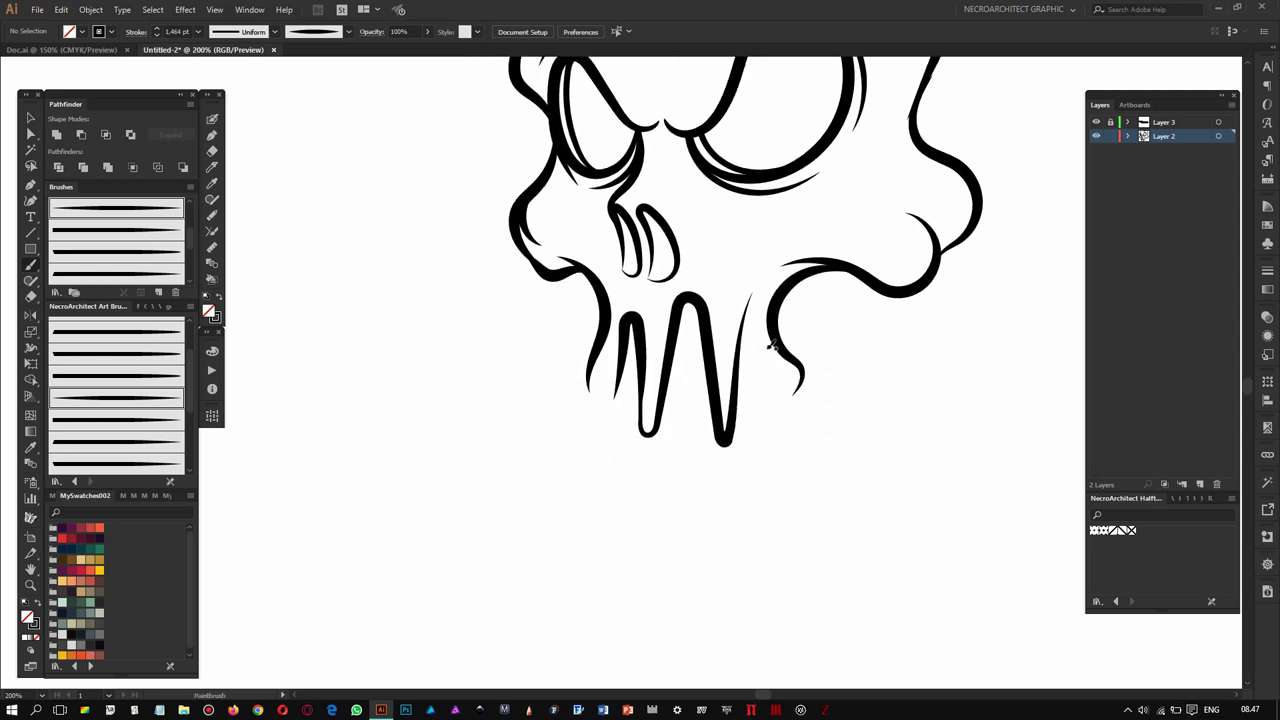
pyautogui.moveTo(777, 430); pyautogui.dragTo(730, 378)
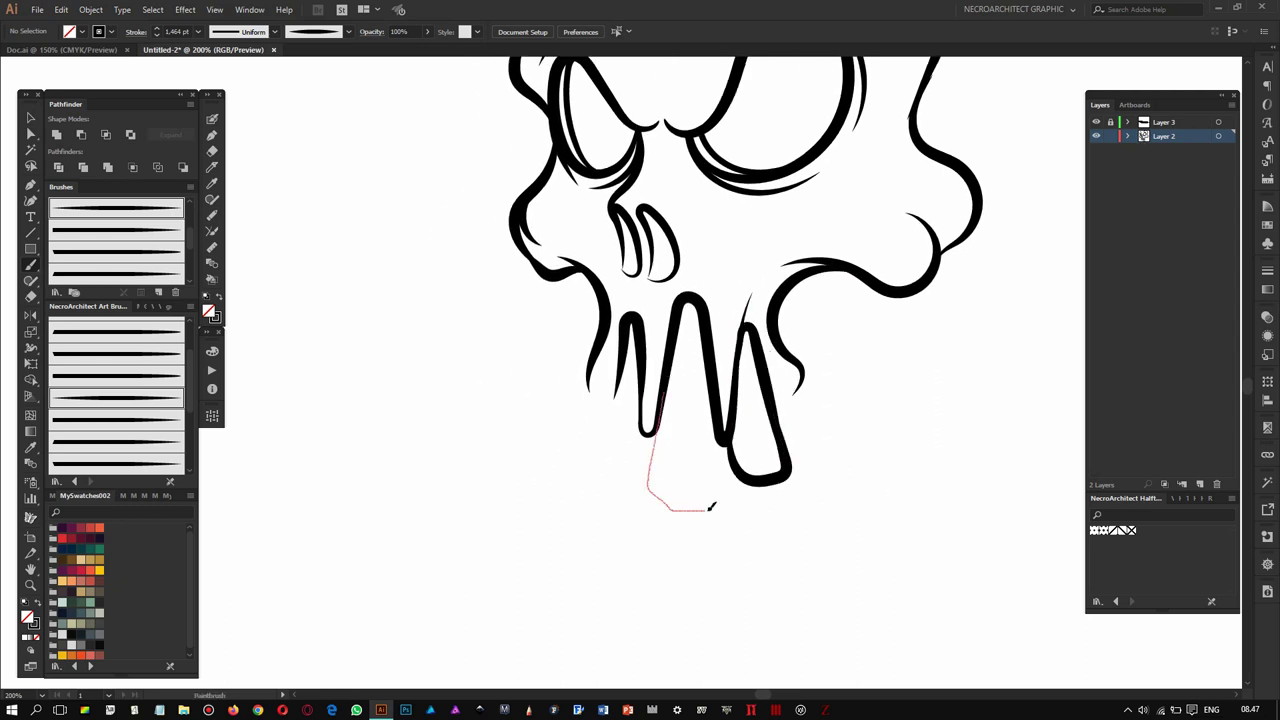
pyautogui.moveTo(662, 405); pyautogui.dragTo(686, 420)
# - Delete the old jaw stroke and redraw strokes beside the left and right fangs
pyautogui.press('v')
pyautogui.moveTo(572, 316); pyautogui.dragTo(607, 344)
pyautogui.press('Delete')
pyautogui.press('b')
pyautogui.moveTo(580, 242)
pyautogui.mouseDown()
pyautogui.moveTo(565, 370)
pyautogui.moveTo(588, 422)
pyautogui.mouseUp()
pyautogui.hotkey('ctrl', 'z')
pyautogui.moveTo(640, 360)
pyautogui.mouseDown()
pyautogui.moveTo(636, 345)
pyautogui.moveTo(636, 380)
pyautogui.mouseUp()
pyautogui.hotkey('ctrl', 'z')
pyautogui.hotkey('ctrl', 'z')
pyautogui.moveTo(612, 322); pyautogui.dragTo(642, 405)
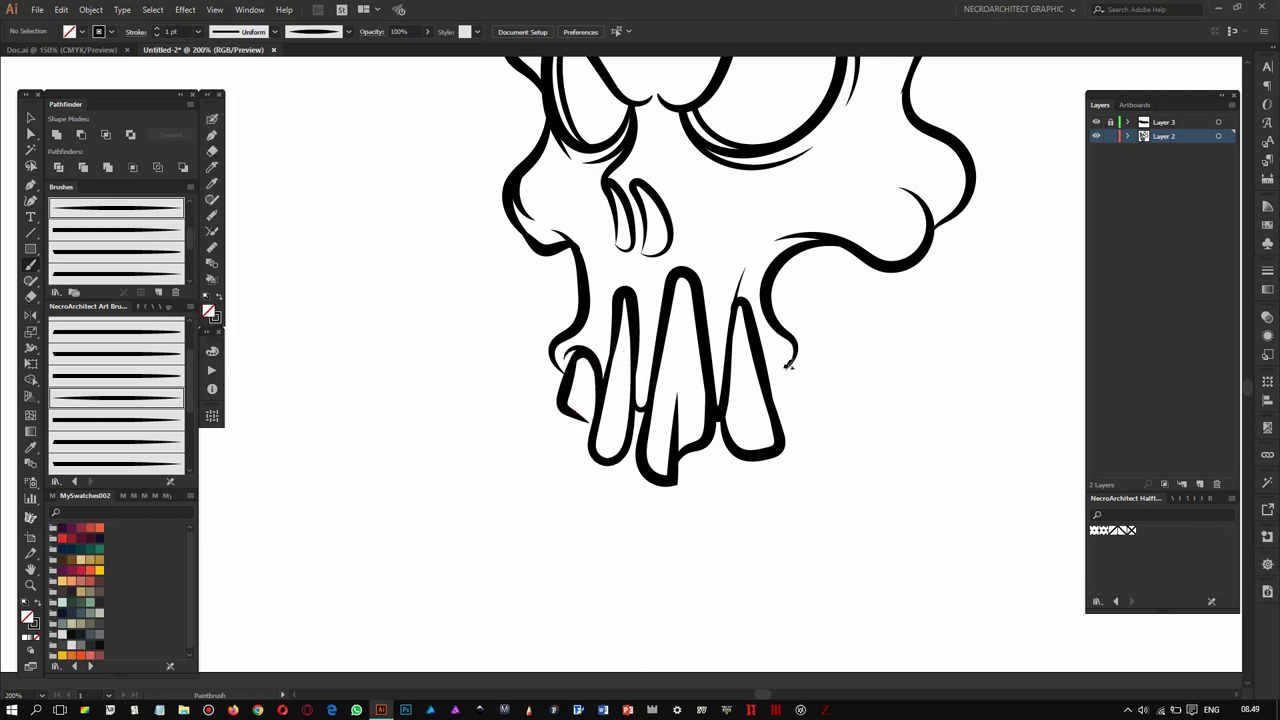
pyautogui.moveTo(783, 352); pyautogui.dragTo(785, 358)
# - Set the stroke weight to 0.5 pt and pick a different art brush
pyautogui.scroll(1, 785, 393)
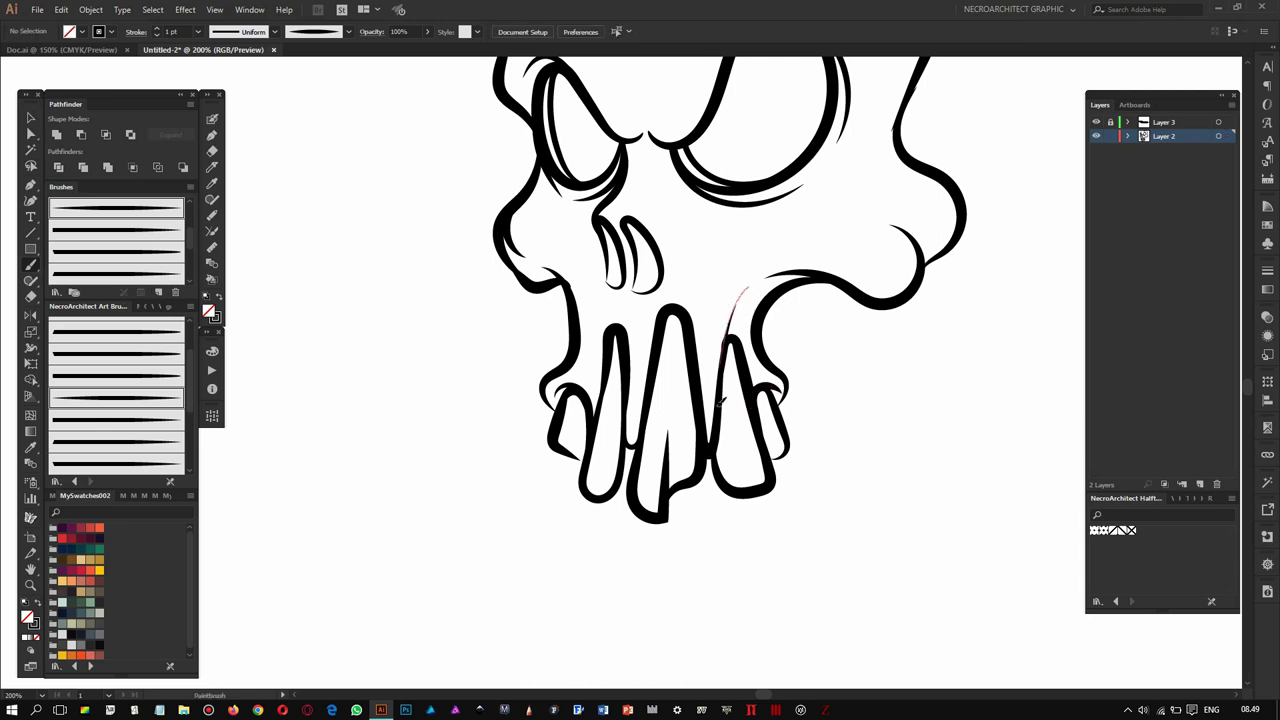
pyautogui.click(197, 31)
pyautogui.click(238, 58)
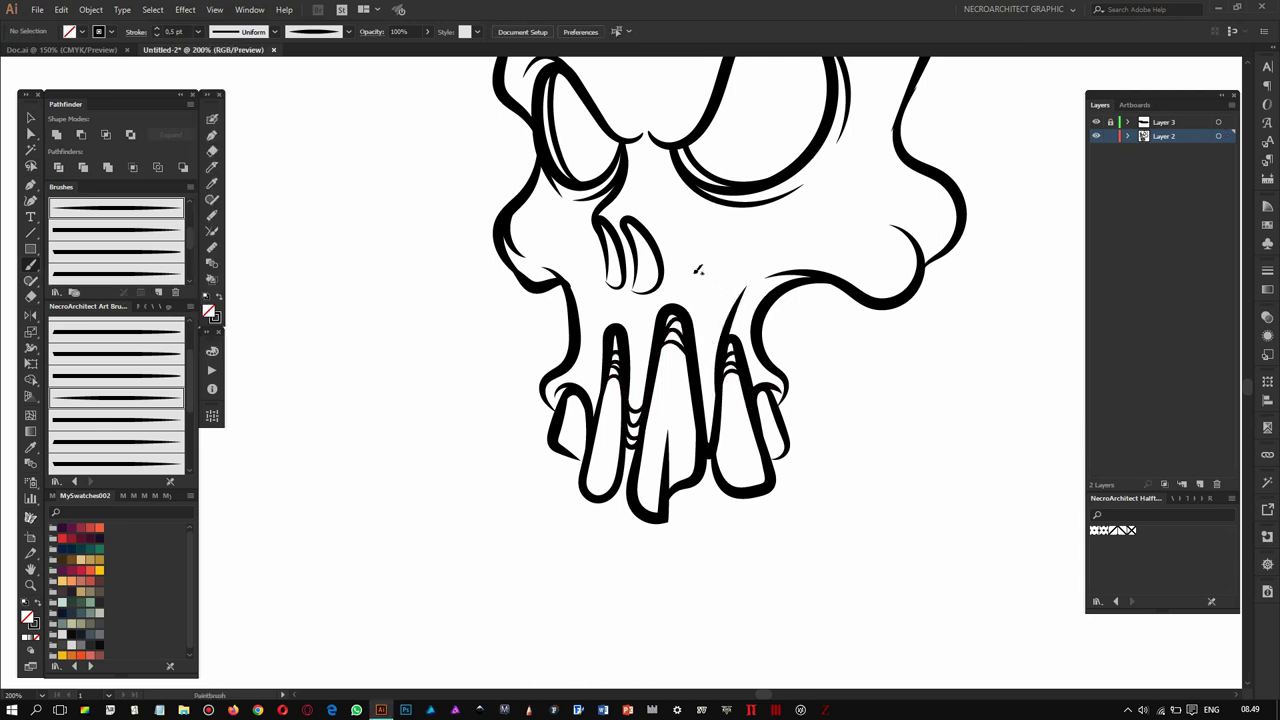
pyautogui.click(140, 420)
# - Set the brush stroke weight to 1 pt and centre the skull in view
pyautogui.click(197, 31)
pyautogui.click(215, 93)
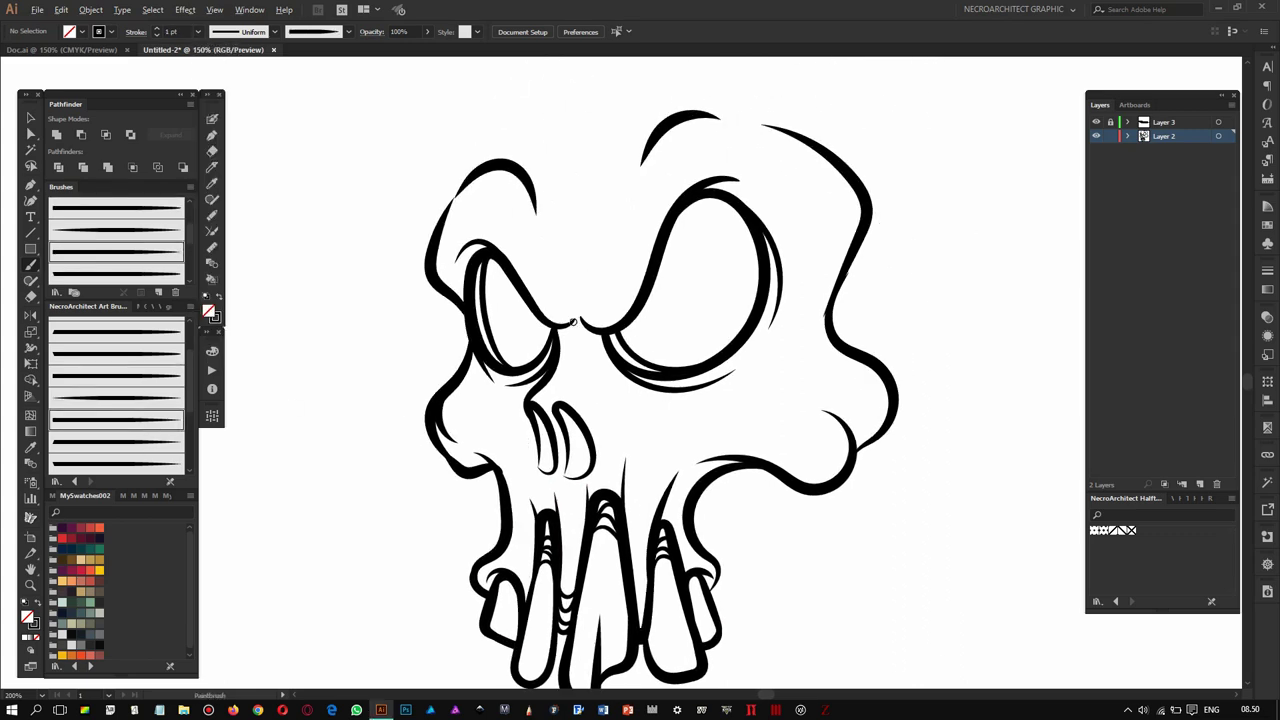
pyautogui.scroll(-3, 557, 405)
pyautogui.scroll(3, 671, 448)
pyautogui.scroll(-2, 726, 440)
pyautogui.scroll(2, 710, 447)
pyautogui.moveTo(622, 290); pyautogui.dragTo(672, 268)
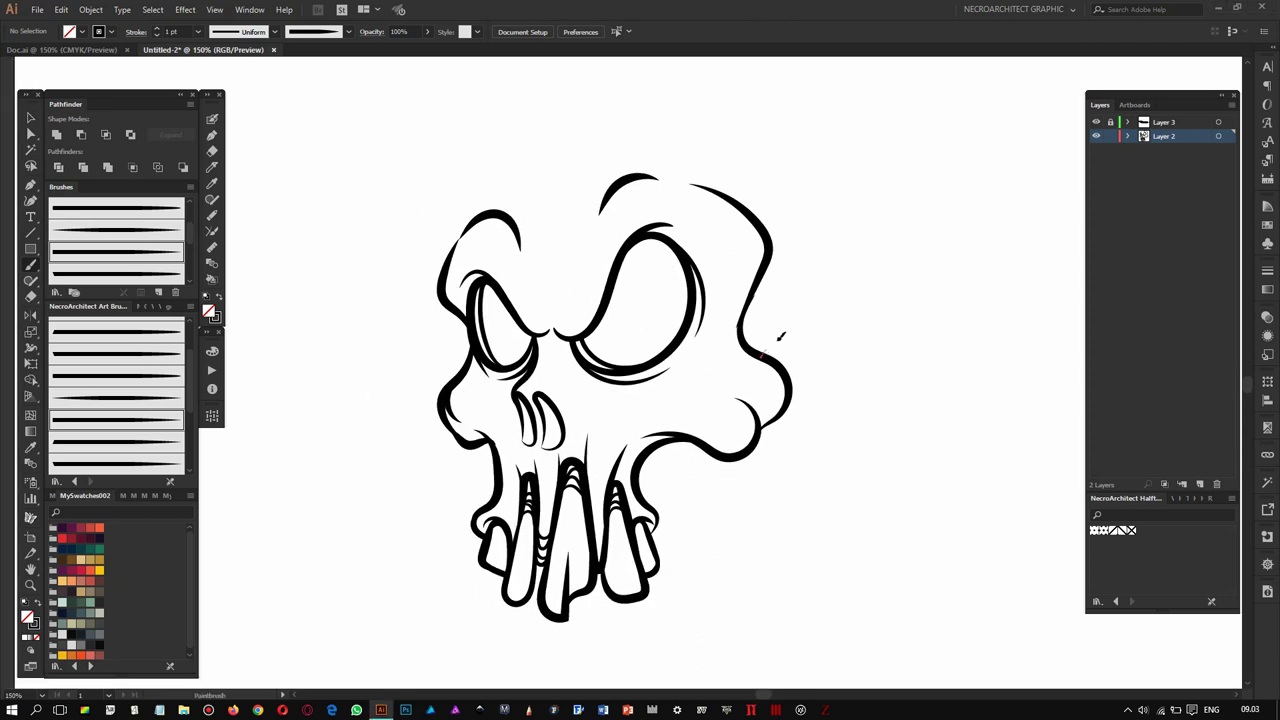
# - Paint the cranium's top arc and right side as one bold outline, then deselect
pyautogui.moveTo(466, 195); pyautogui.dragTo(583, 107)
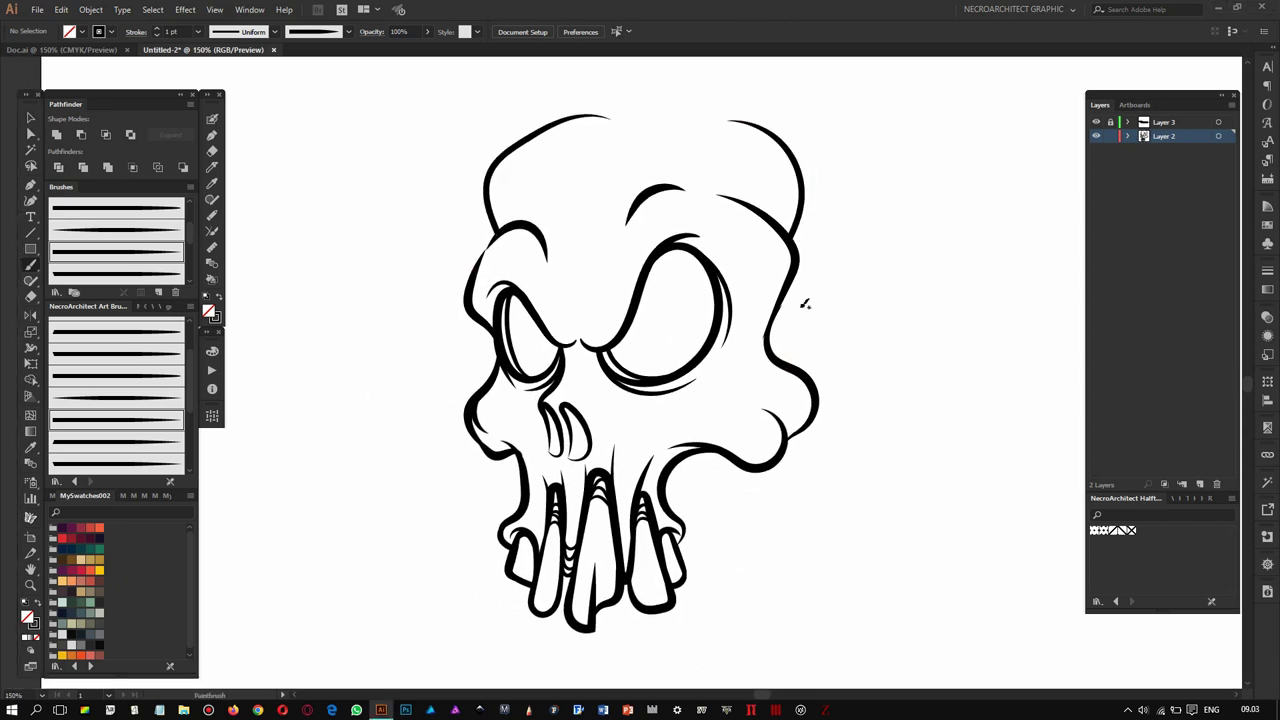
pyautogui.moveTo(745, 364); pyautogui.dragTo(800, 150)
pyautogui.moveTo(540, 140); pyautogui.dragTo(813, 173)
pyautogui.moveTo(627, 130); pyautogui.dragTo(798, 398)
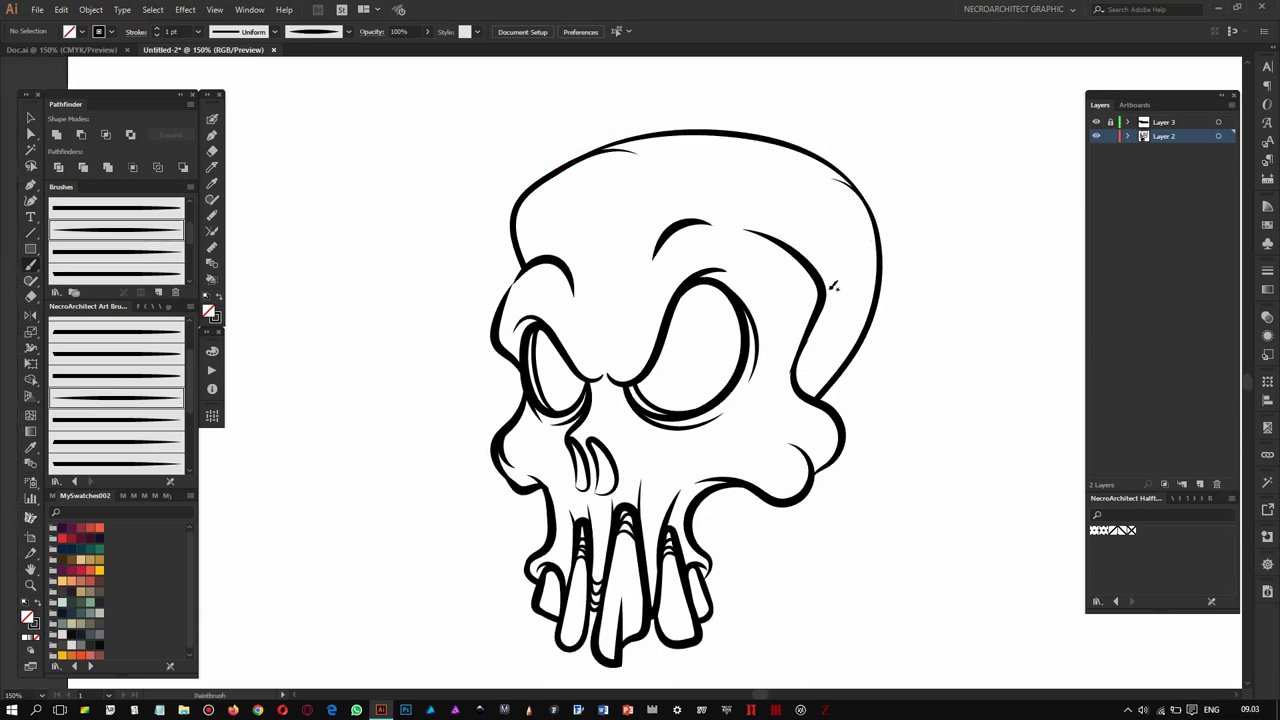
pyautogui.hotkey('ctrl', 'shift', 'a')
pyautogui.scroll(5, 789, 374)
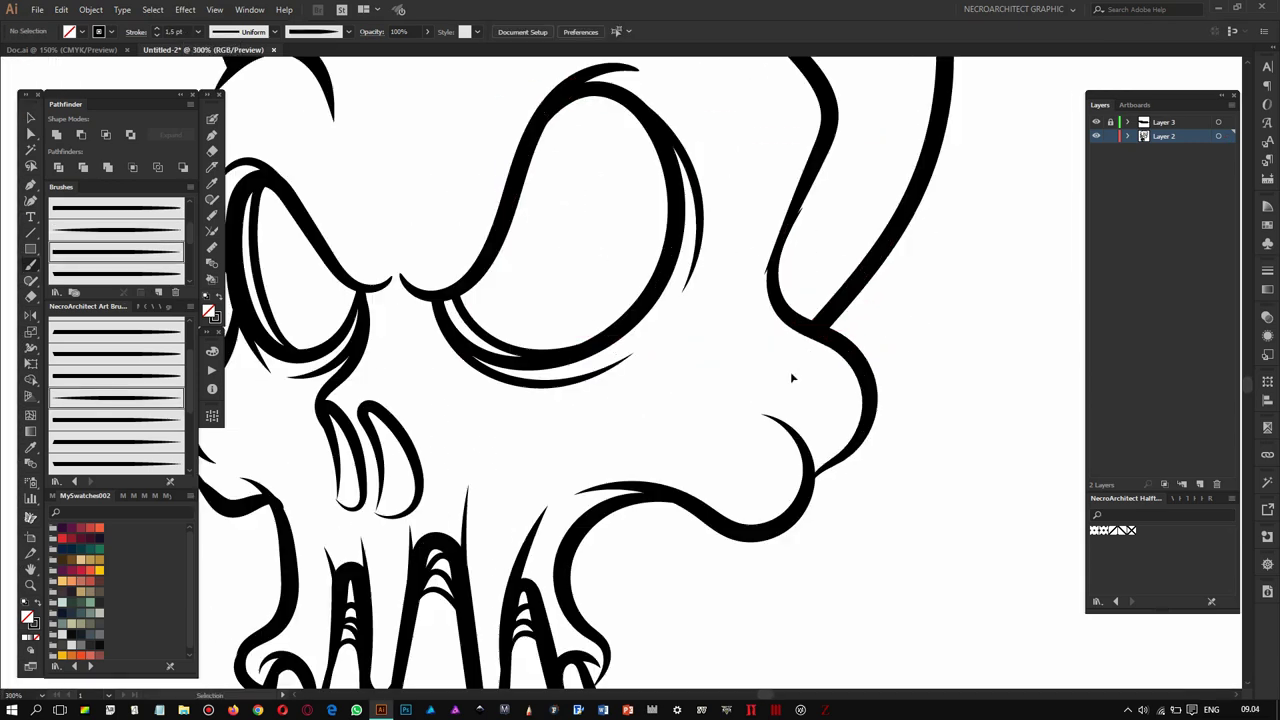
# - Add a thin detail stroke on the skull and a small sparkle line on the middle tooth
pyautogui.scroll(-5, 794, 240)
pyautogui.scroll(1, 660, 220)
pyautogui.moveTo(544, 221); pyautogui.dragTo(604, 162)
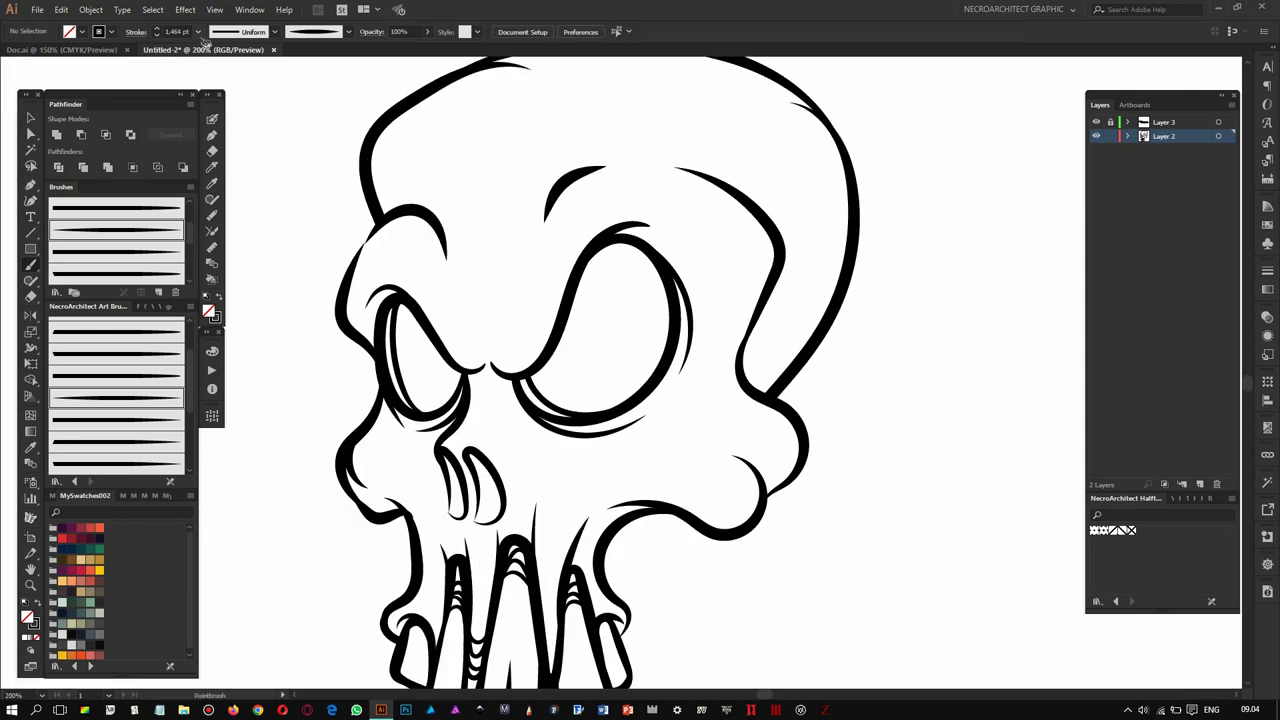
pyautogui.scroll(-5, 455, 368)
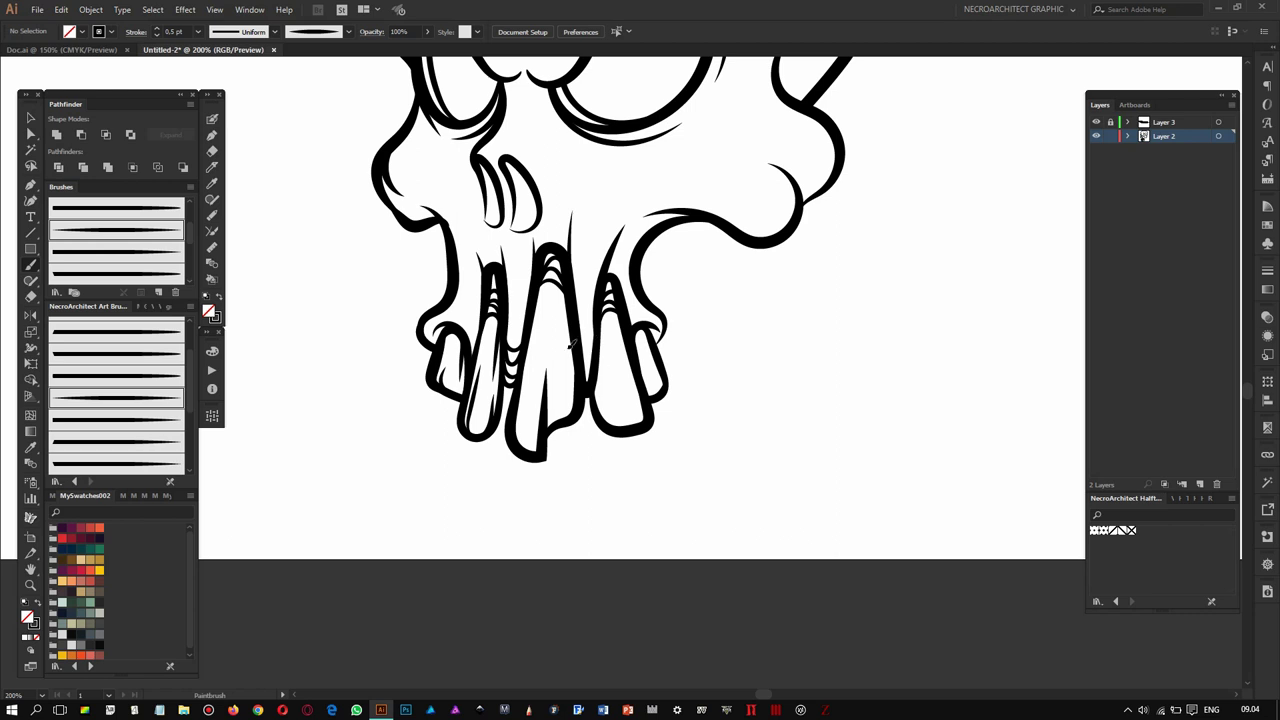
pyautogui.hscroll(1, 573, 295)
pyautogui.moveTo(579, 413); pyautogui.dragTo(571, 340)
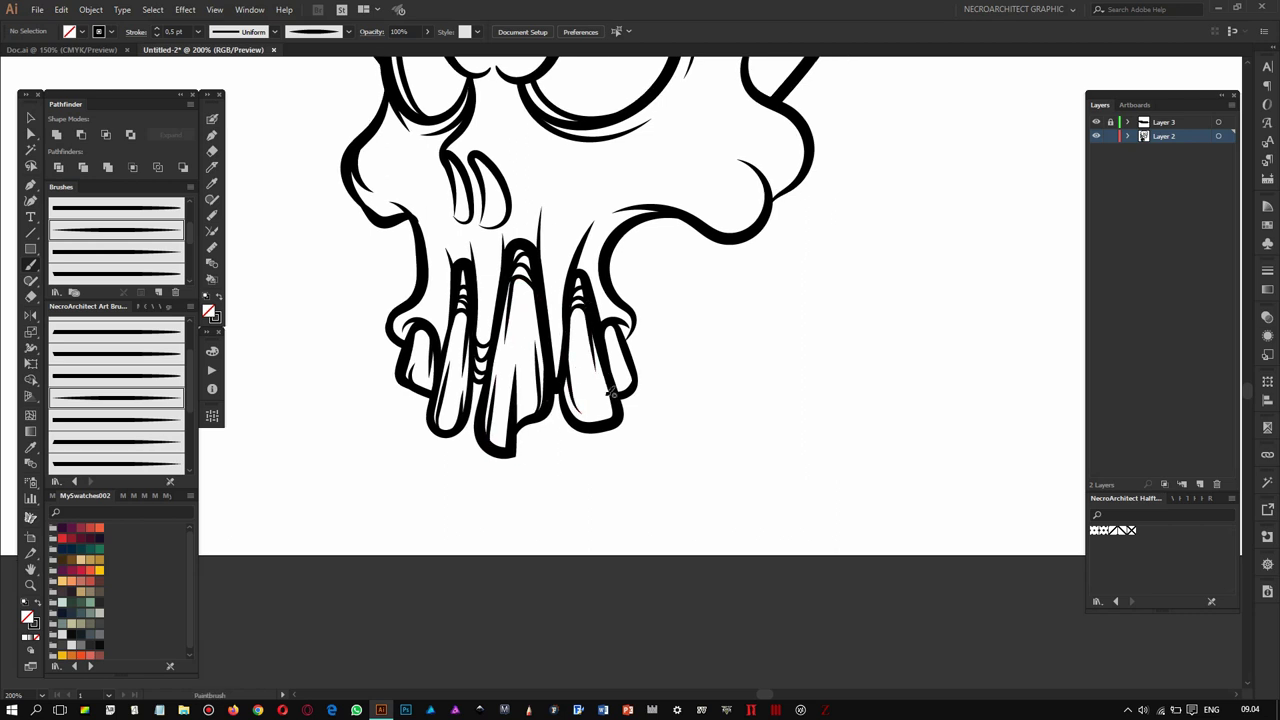
# - Line the inside of the left nostril with a thick stroke
pyautogui.scroll(2, 540, 285)
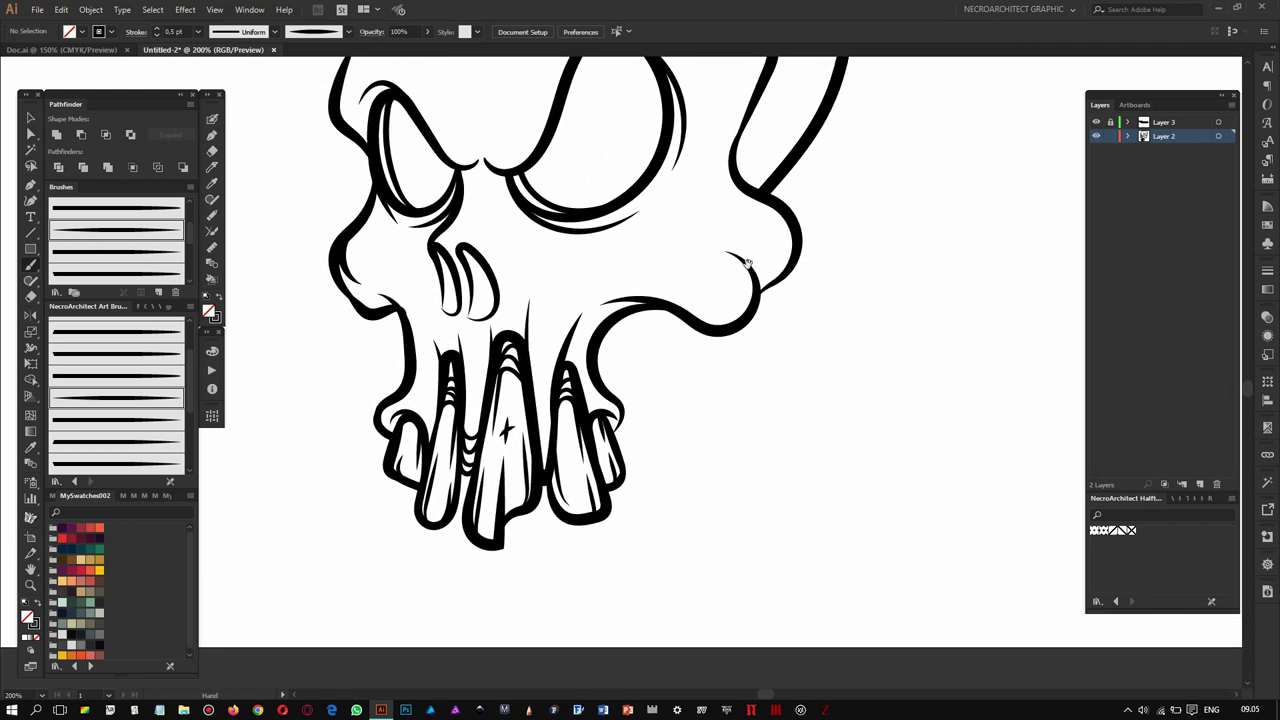
pyautogui.scroll(1, 421, 282)
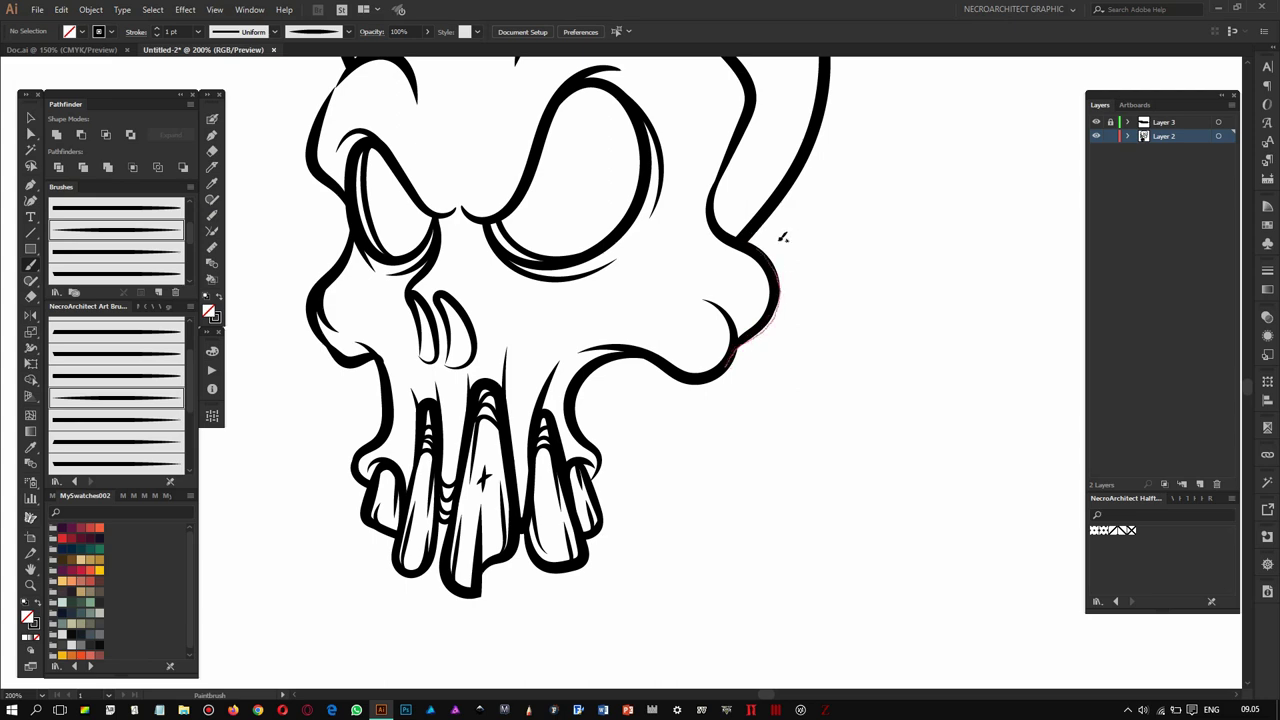
pyautogui.scroll(1, 762, 292)
pyautogui.scroll(1, 654, 366)
pyautogui.scroll(1, 654, 366)
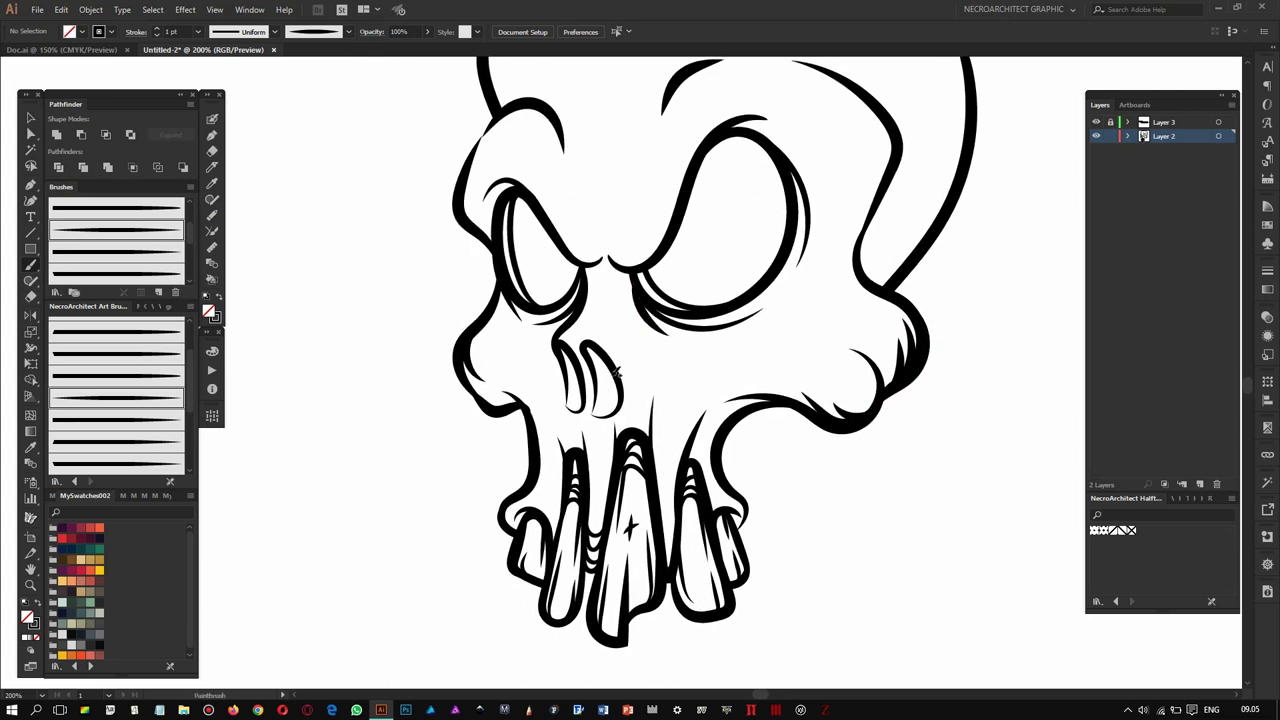
pyautogui.scroll(1, 532, 325)
pyautogui.scroll(-1, 560, 350)
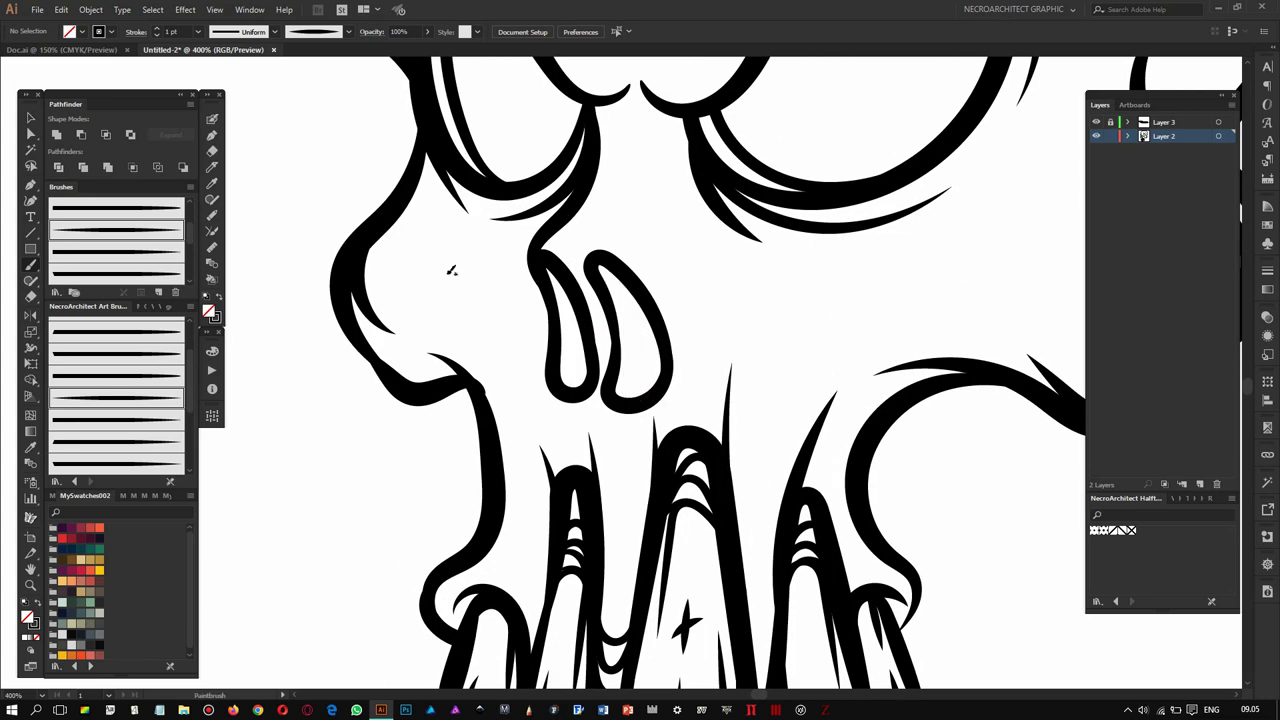
pyautogui.moveTo(572, 366)
pyautogui.mouseDown()
pyautogui.moveTo(592, 377)
pyautogui.moveTo(610, 280)
pyautogui.mouseUp()
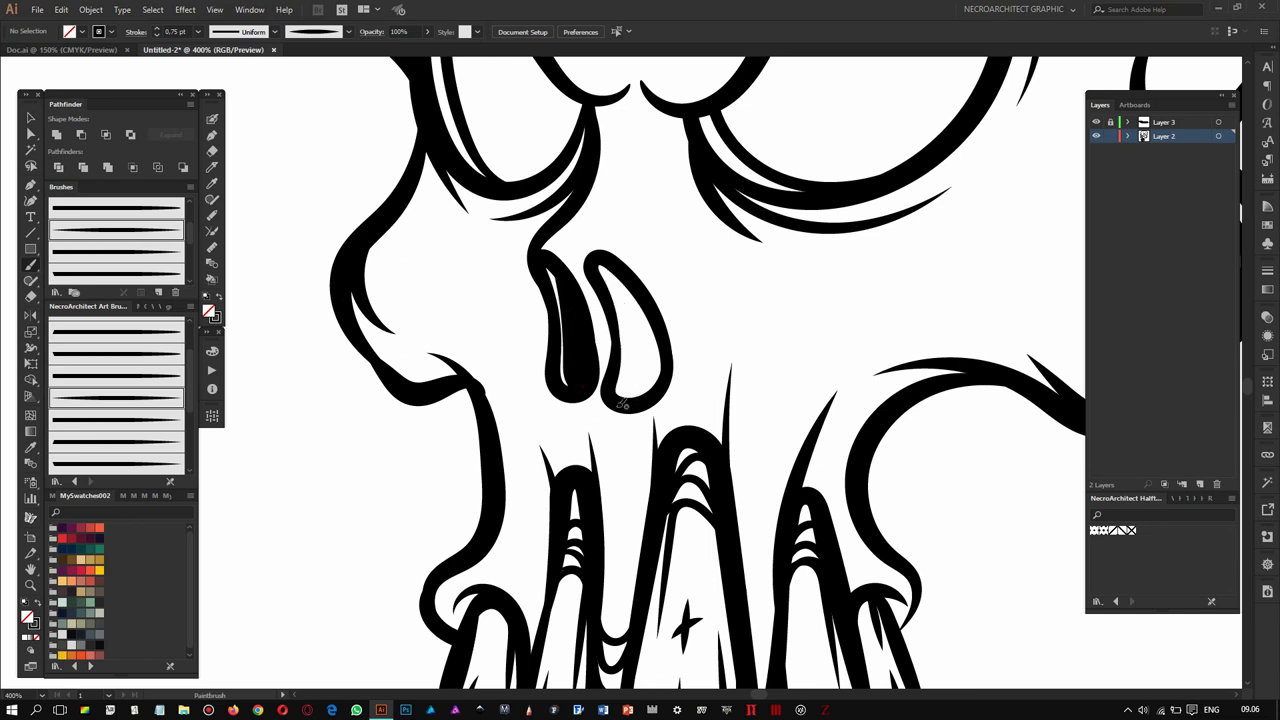
# - Add a thin accent stroke above the right nostril and zoom back out
pyautogui.scroll(-1, 612, 338)
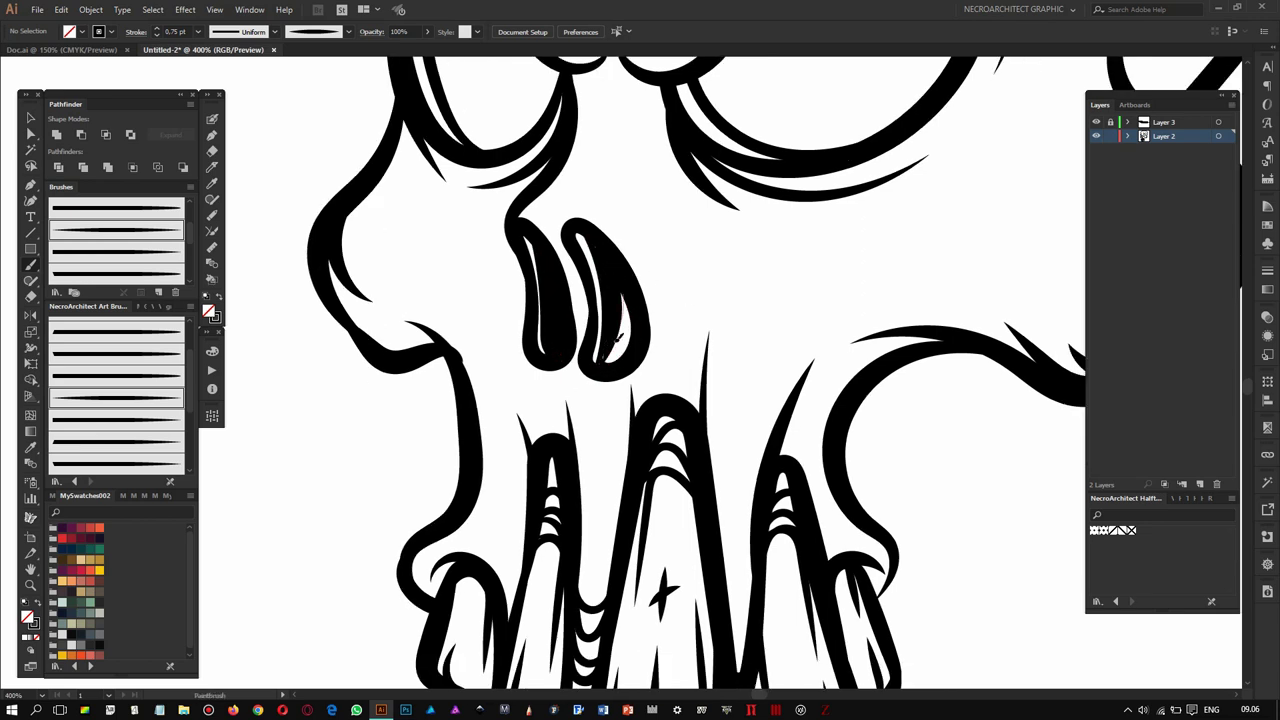
pyautogui.scroll(-1, 662, 290)
pyautogui.moveTo(600, 204); pyautogui.dragTo(622, 230)
pyautogui.scroll(-1, 655, 194)
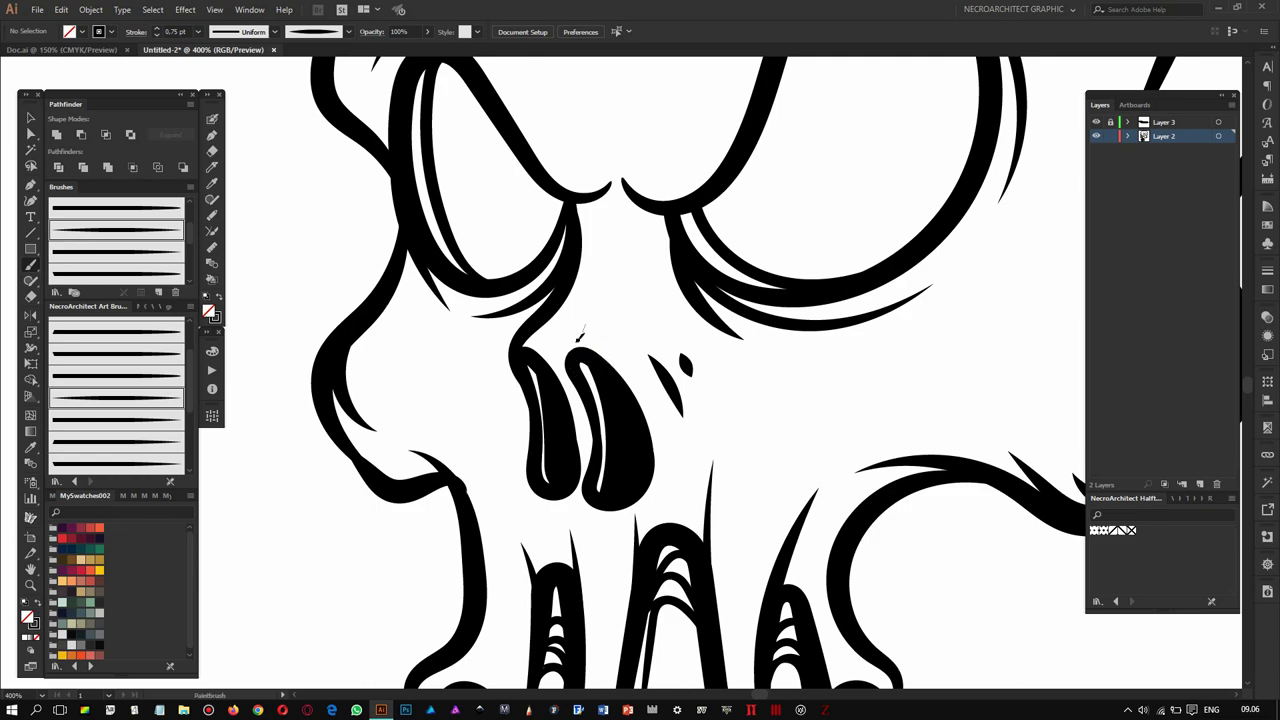
pyautogui.scroll(-1, 640, 250)
pyautogui.scroll(-1, 610, 340)
pyautogui.scroll(-2, 587, 415)
pyautogui.scroll(3, 587, 415)
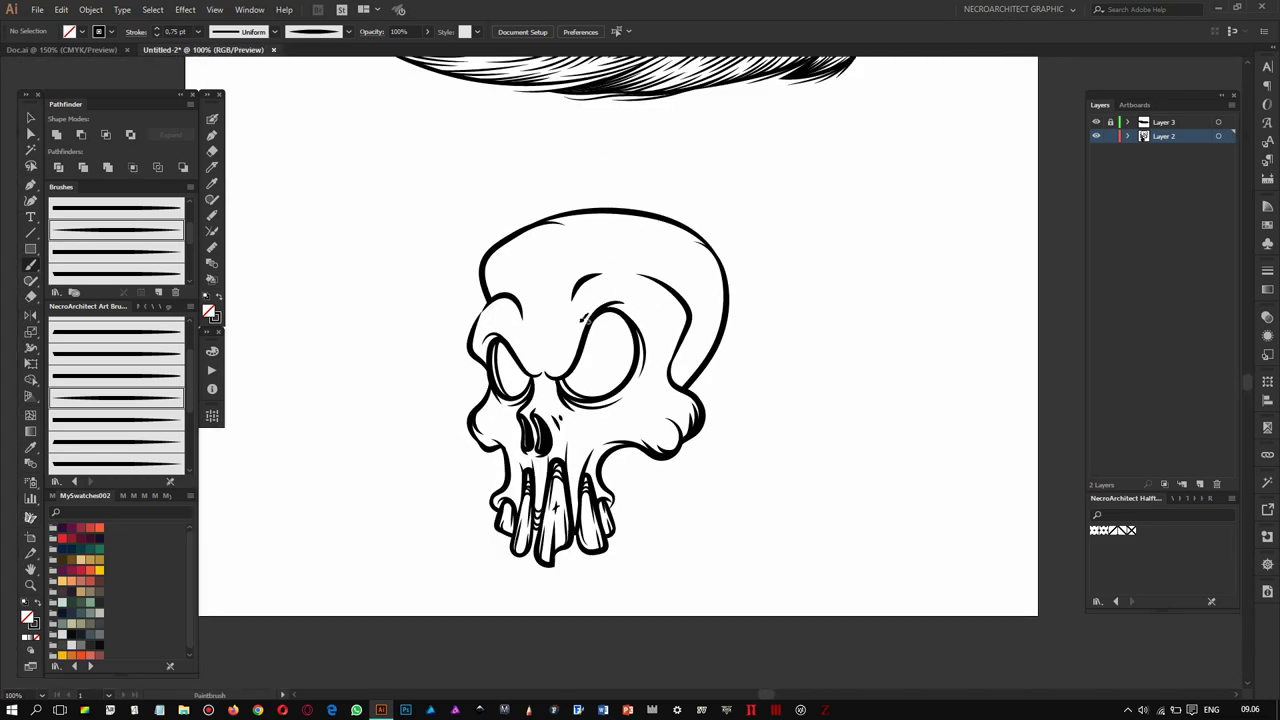
# - Frame the eyes and nose and paint a short stroke under the left eye
pyautogui.scroll(1, 560, 320)
pyautogui.moveTo(551, 298); pyautogui.dragTo(481, 13)
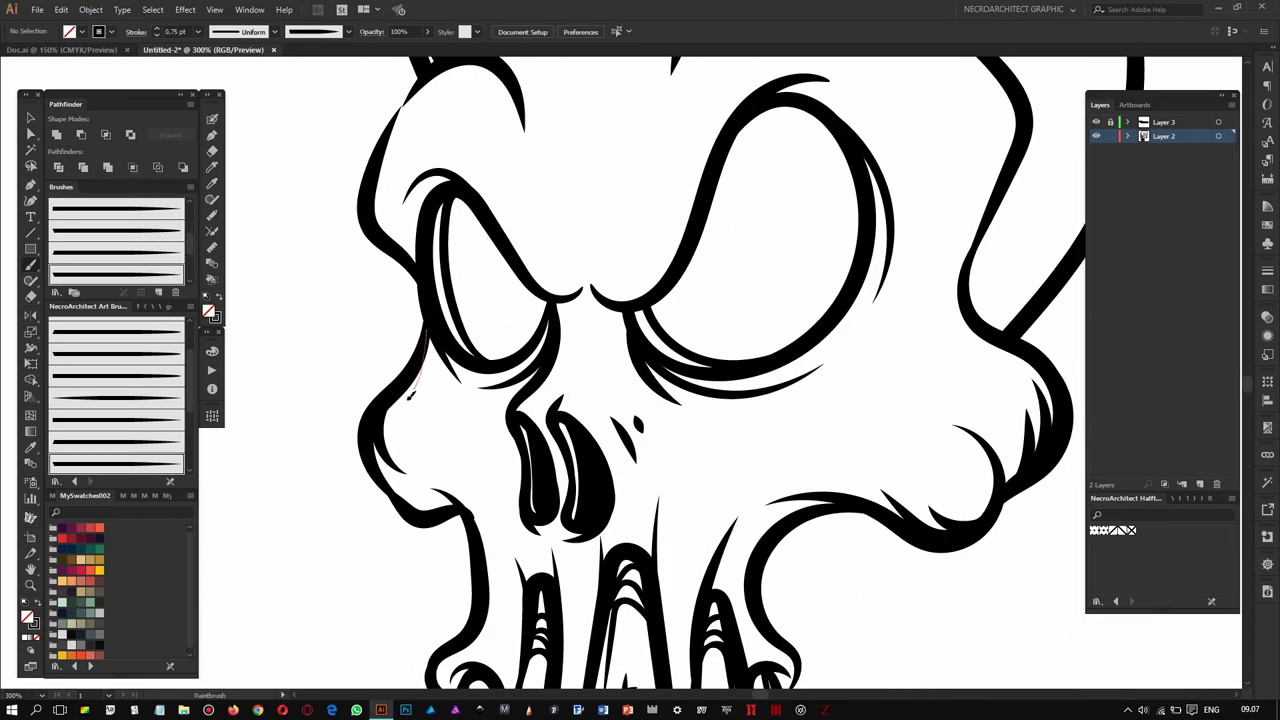
pyautogui.moveTo(476, 403); pyautogui.dragTo(474, 405)
pyautogui.scroll(2, 600, 390)
pyautogui.hscroll(3, 626, 377)
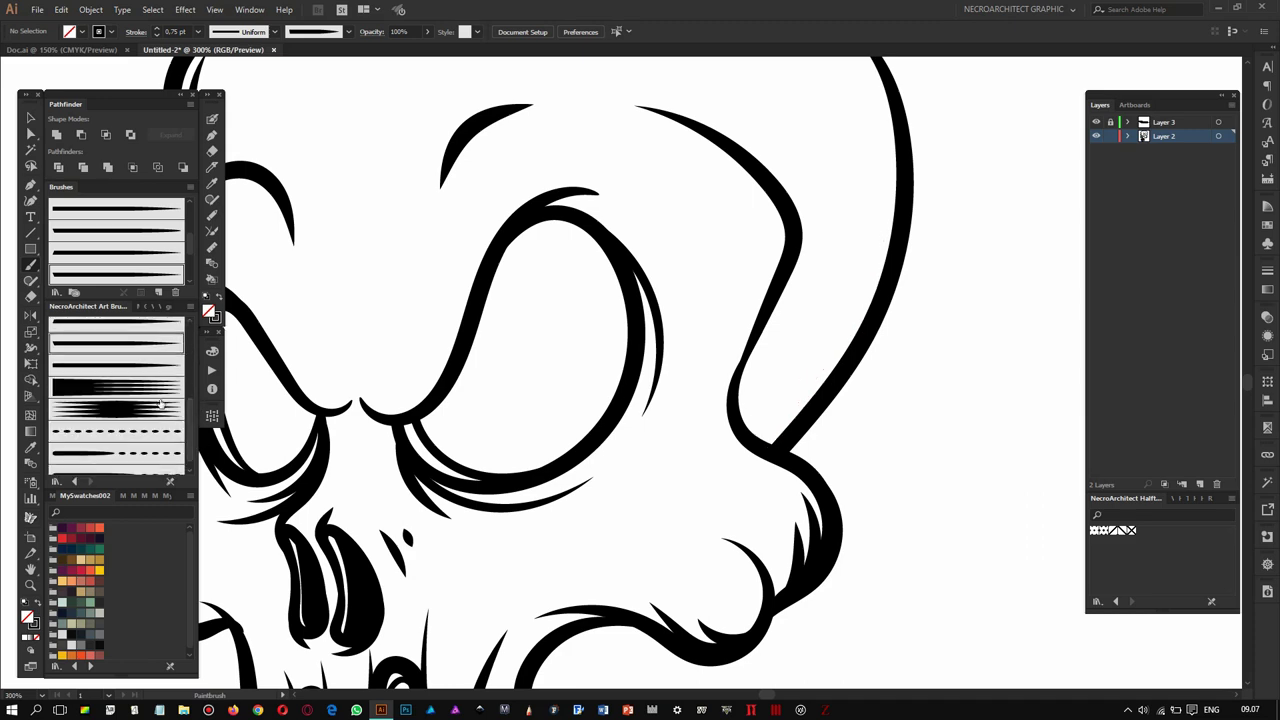
# - Paint a cluster of tapered hatch strokes along the cranium's right side
pyautogui.moveTo(748, 402); pyautogui.dragTo(812, 298)
pyautogui.scroll(-1, 714, 320)
pyautogui.moveTo(800, 465); pyautogui.dragTo(875, 338)
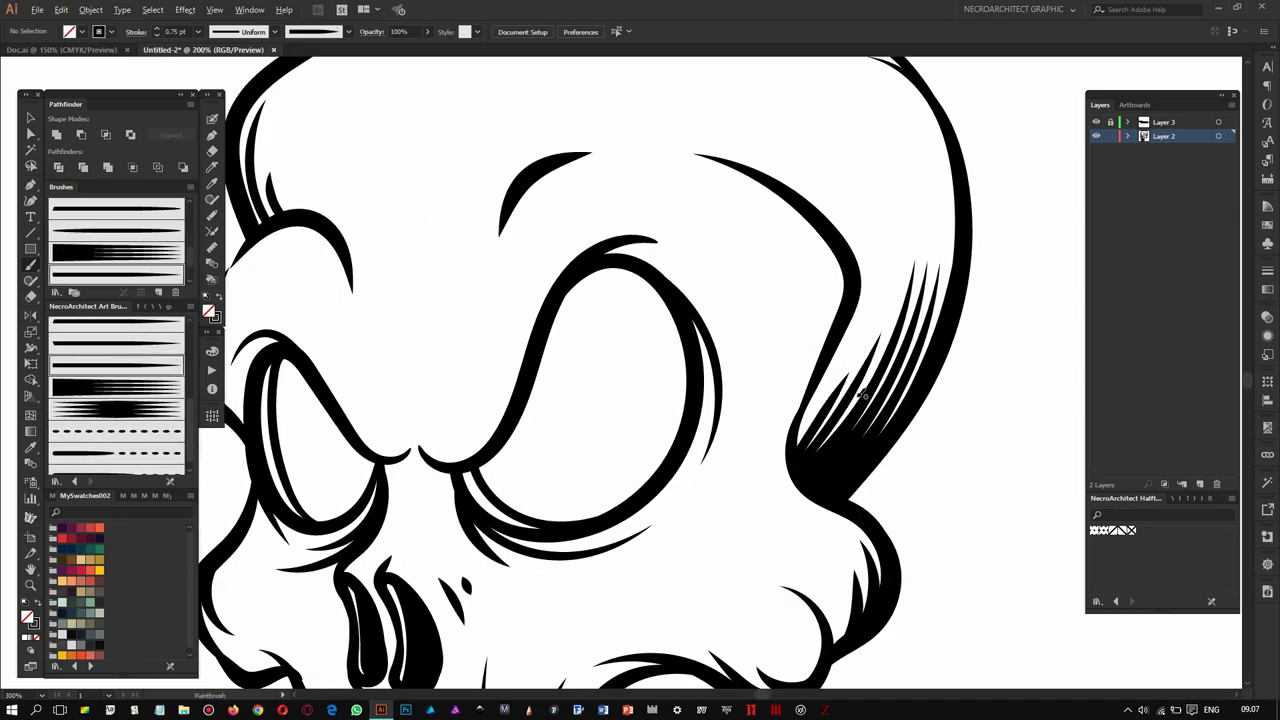
pyautogui.scroll(-1, 672, 390)
pyautogui.scroll(2, 673, 391)
pyautogui.scroll(-1, 700, 290)
pyautogui.moveTo(762, 314)
pyautogui.mouseDown()
pyautogui.moveTo(700, 250)
pyautogui.moveTo(697, 90)
pyautogui.mouseUp()
pyautogui.scroll(-2, 700, 290)
pyautogui.scroll(2, 700, 290)
pyautogui.scroll(1, 712, 287)
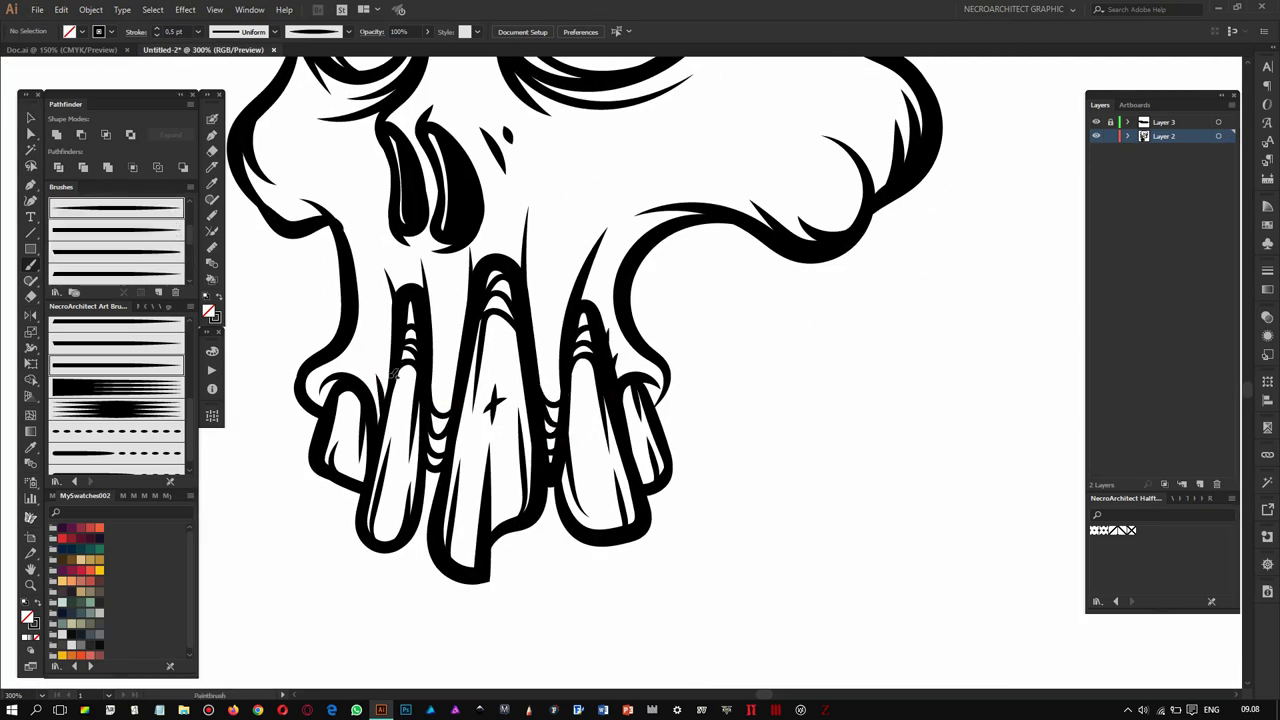
# - Paint a thin stroke along the brow above the eyes
pyautogui.moveTo(405, 87); pyautogui.dragTo(467, 342)
pyautogui.scroll(2, 563, 298)
pyautogui.moveTo(461, 213); pyautogui.dragTo(498, 279)
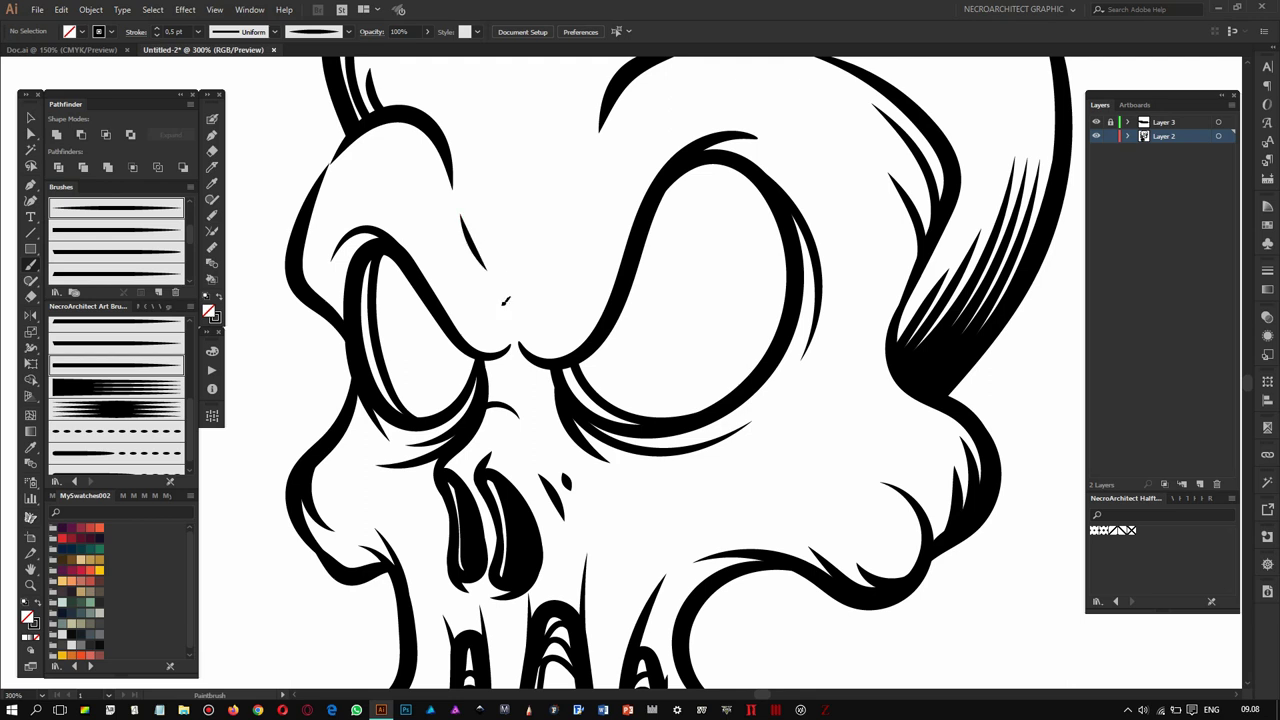
pyautogui.scroll(-3, 561, 244)
pyautogui.scroll(3, 523, 352)
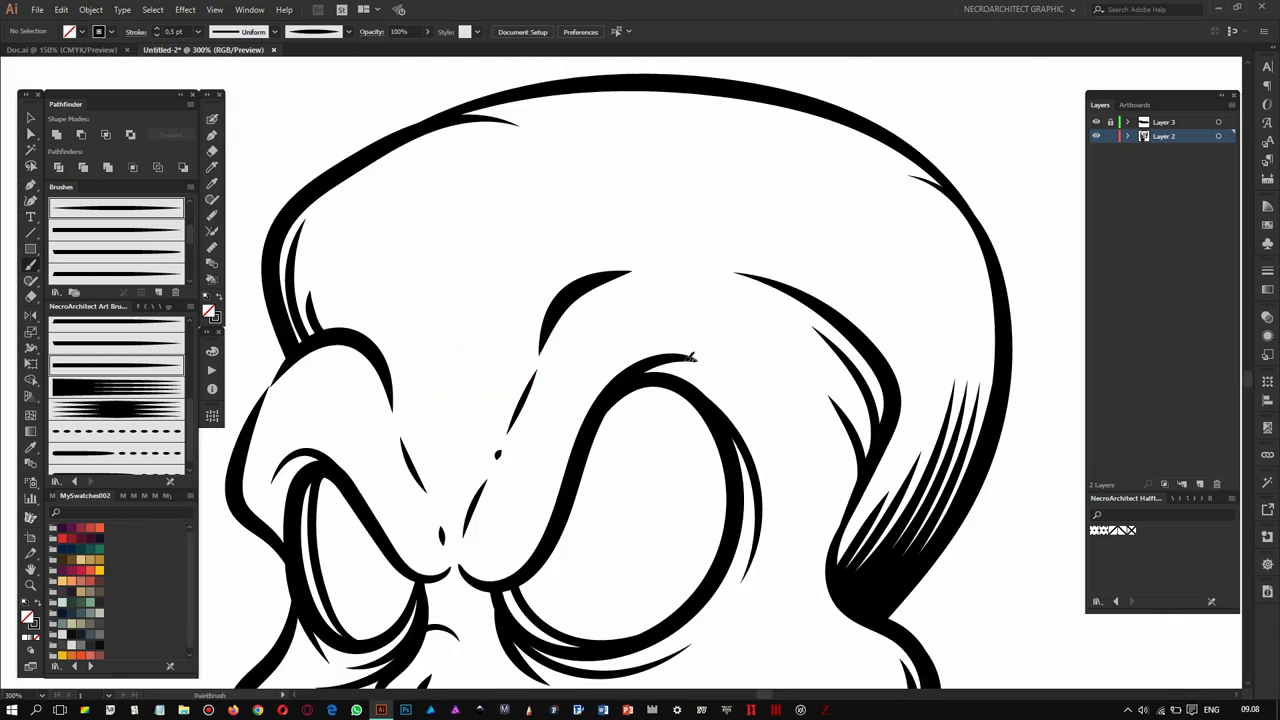
pyautogui.scroll(-4, 675, 348)
pyautogui.scroll(-2, 700, 355)
# - Trace thick inner contour strokes around the right eye socket
pyautogui.moveTo(681, 240); pyautogui.dragTo(692, 228)
pyautogui.moveTo(680, 295); pyautogui.dragTo(686, 268)
pyautogui.hotkey('ctrl', 'z')
pyautogui.moveTo(630, 150); pyautogui.dragTo(666, 244)
pyautogui.moveTo(530, 320); pyautogui.dragTo(640, 400)
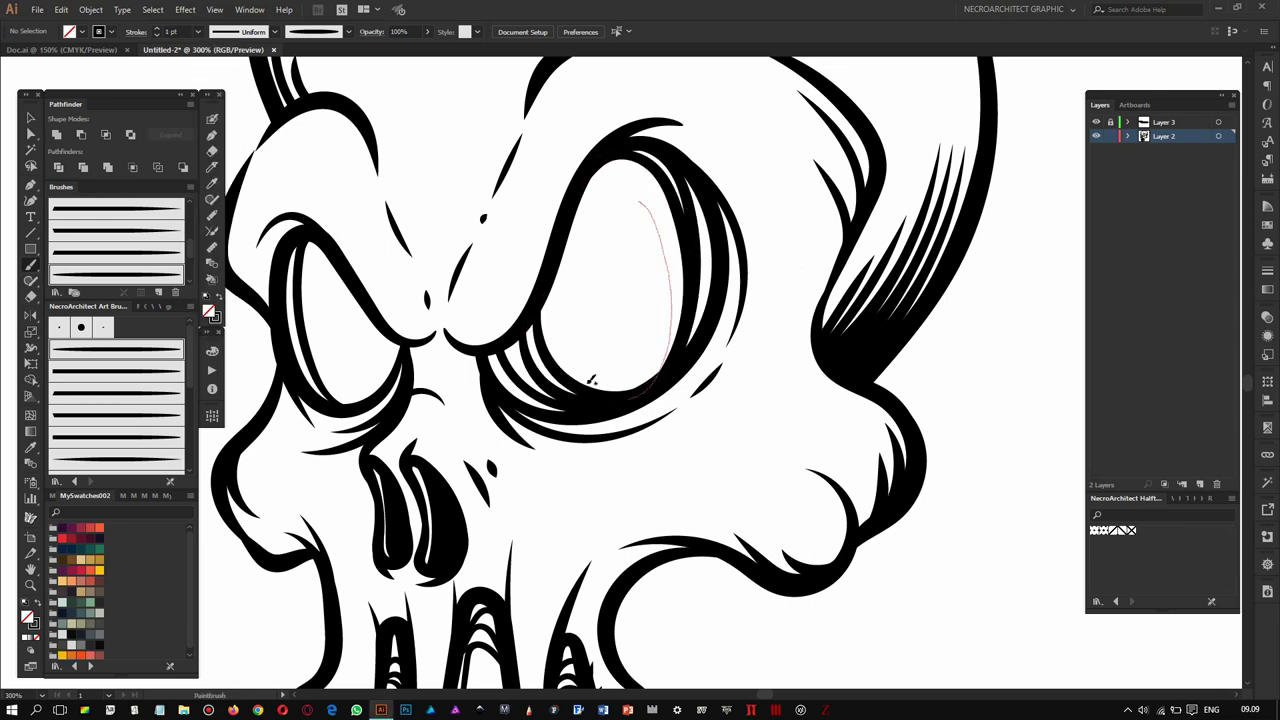
pyautogui.hotkey('ctrl', '-')
pyautogui.hotkey('ctrl', '-')
pyautogui.hotkey('ctrl', '+')
pyautogui.hotkey('ctrl', '+')
# - Stroke the left eye's lower contour, paint the right pupil, and undo the stray rings
pyautogui.moveTo(401, 441)
pyautogui.mouseDown()
pyautogui.moveTo(446, 389)
pyautogui.moveTo(402, 370)
pyautogui.mouseUp()
pyautogui.scroll(-1, 405, 360)
pyautogui.scroll(-1, 407, 340)
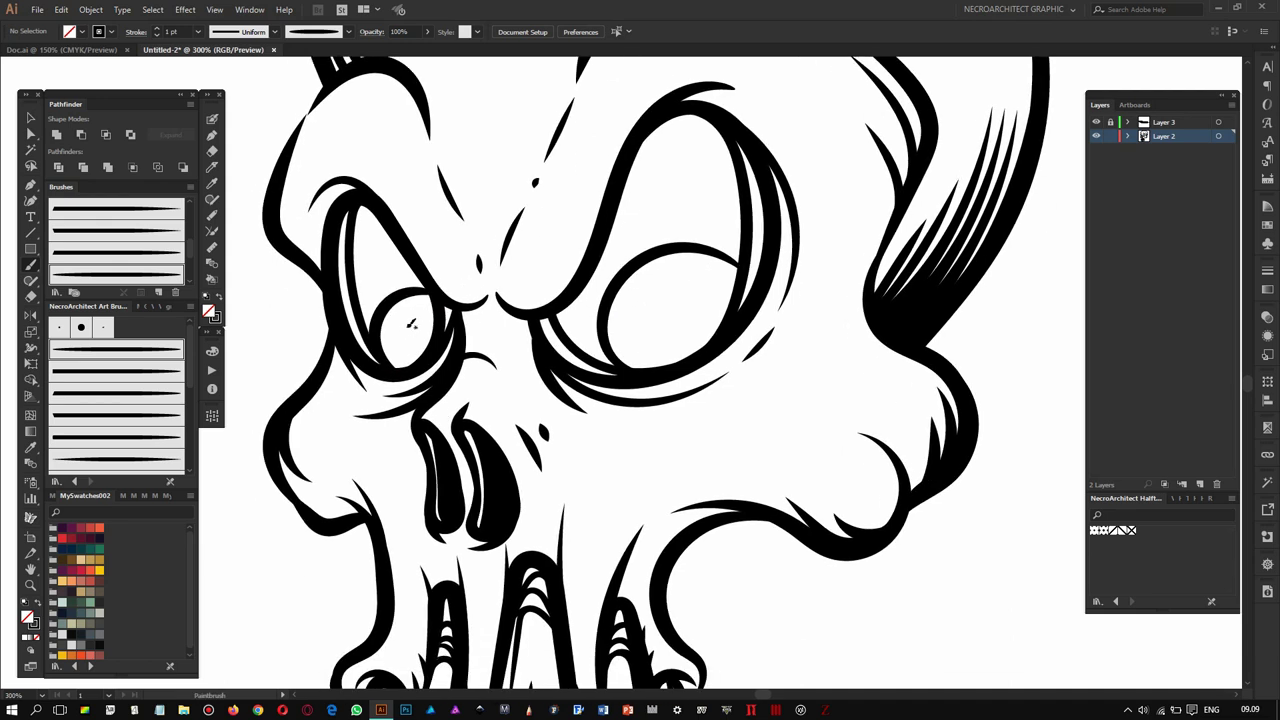
pyautogui.moveTo(647, 322); pyautogui.dragTo(662, 312)
pyautogui.hotkey('ctrl', '-')
pyautogui.hotkey('ctrl', '-')
pyautogui.hotkey('ctrl', '-')
pyautogui.hotkey('ctrl', '+')
pyautogui.hotkey('ctrl', '+')
pyautogui.hotkey('ctrl', '+')
pyautogui.scroll(-1, 372, 337)
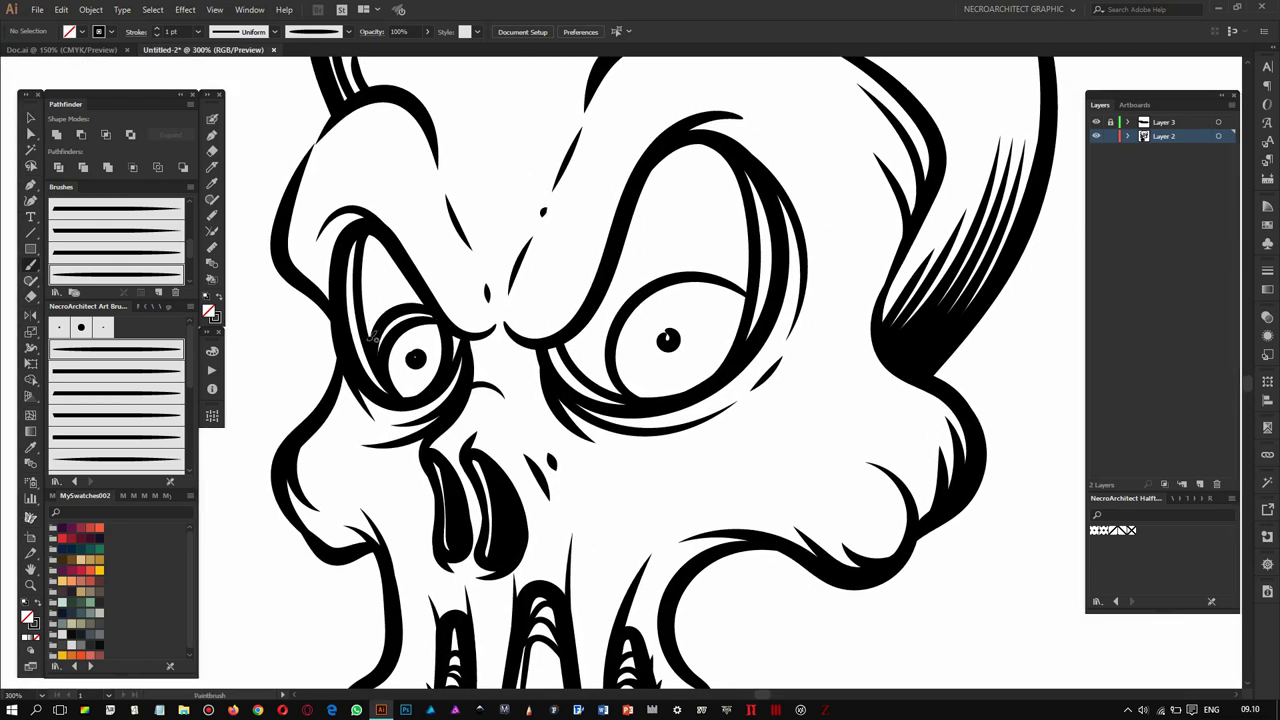
pyautogui.hotkey('ctrl', 'z')
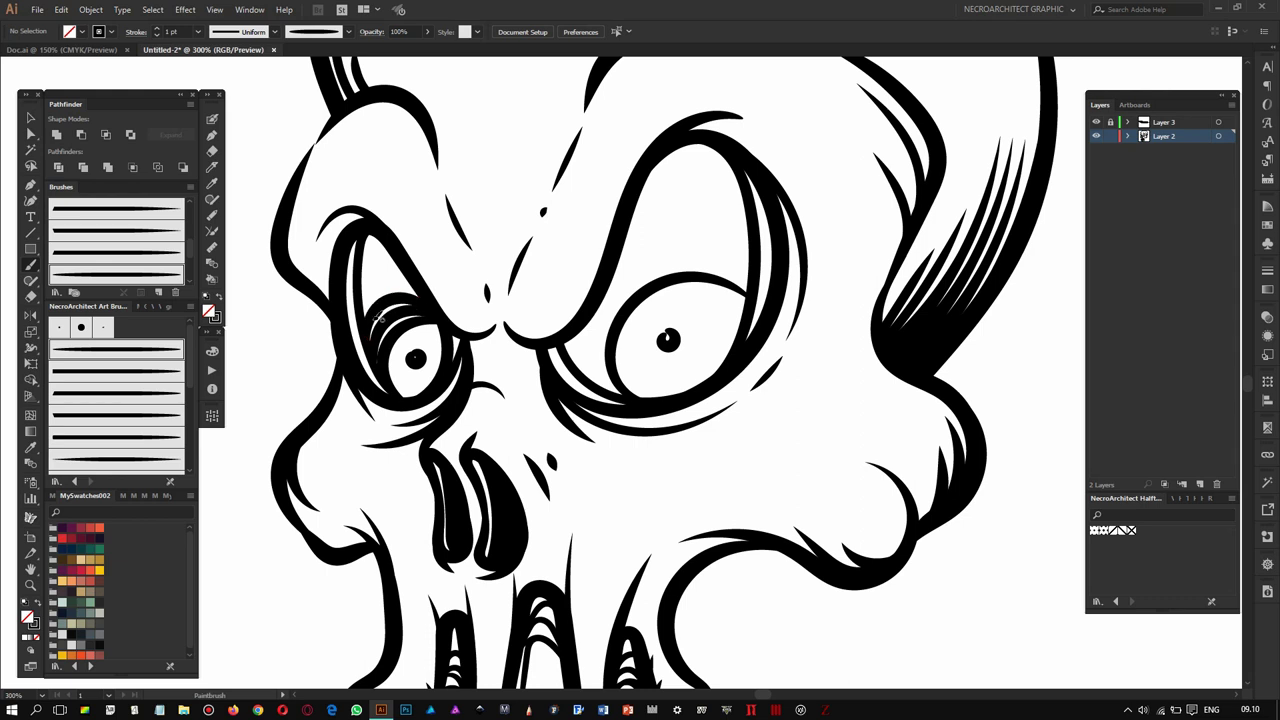
# - Ring the right eye with a thick stroke, then hatch its upper socket with another art brush
pyautogui.scroll(1, 410, 238)
pyautogui.hscroll(1, 562, 345)
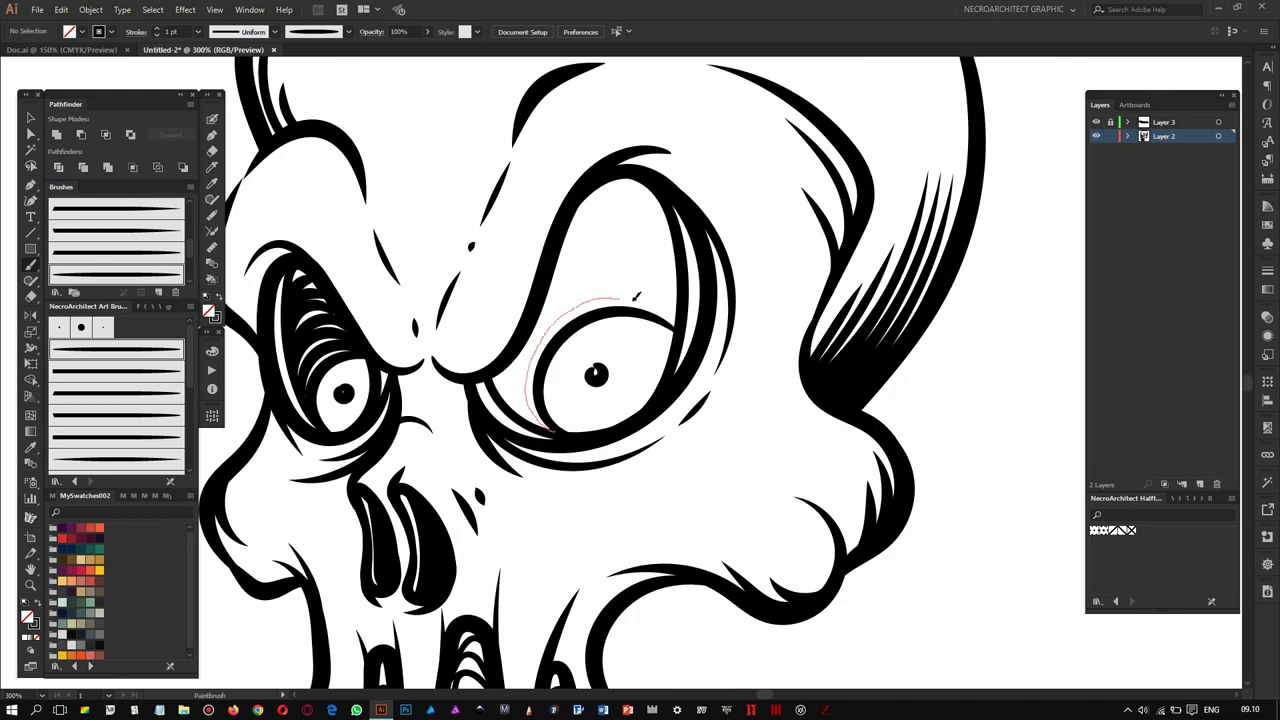
pyautogui.moveTo(636, 296); pyautogui.dragTo(640, 294)
pyautogui.moveTo(540, 424); pyautogui.dragTo(517, 366)
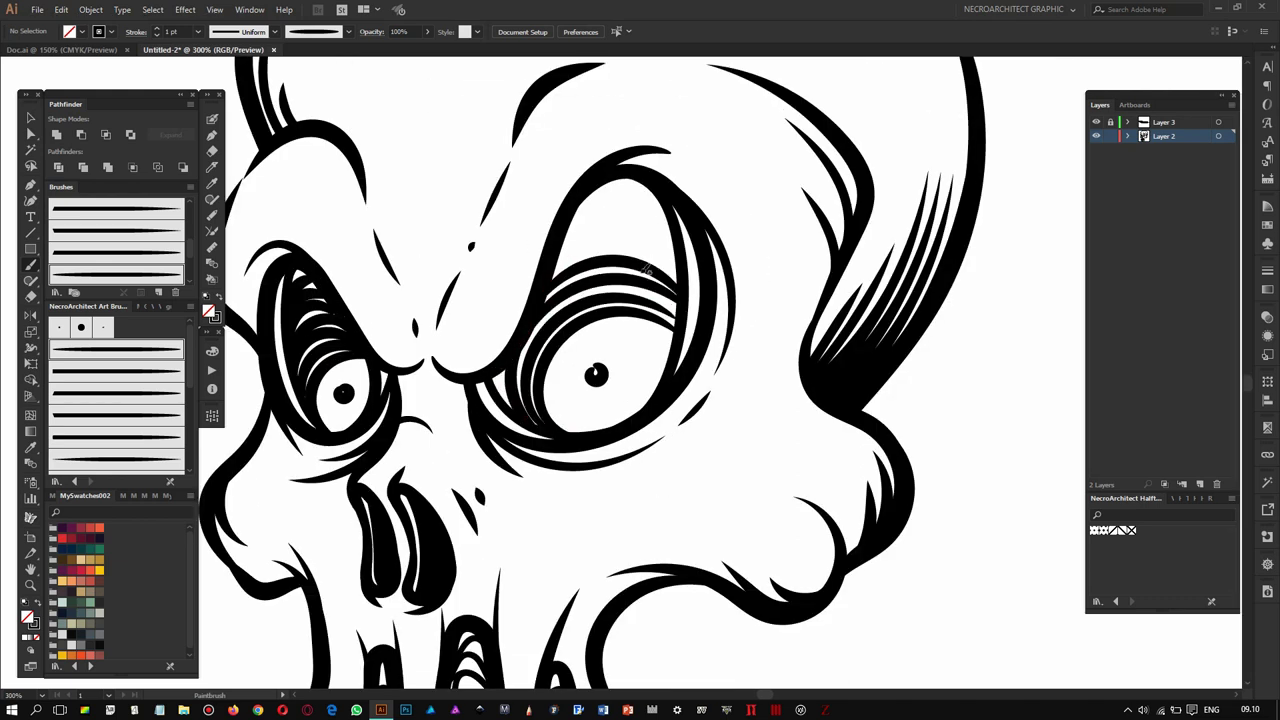
pyautogui.click(116, 414)
pyautogui.moveTo(680, 292)
pyautogui.mouseDown()
pyautogui.moveTo(651, 256)
pyautogui.moveTo(556, 282)
pyautogui.mouseUp()
pyautogui.moveTo(680, 252); pyautogui.dragTo(555, 268)
pyautogui.moveTo(672, 226)
pyautogui.mouseDown()
pyautogui.moveTo(568, 240)
pyautogui.moveTo(604, 197)
pyautogui.mouseUp()
pyautogui.hotkey('ctrl', '-')
pyautogui.hotkey('ctrl', '-')
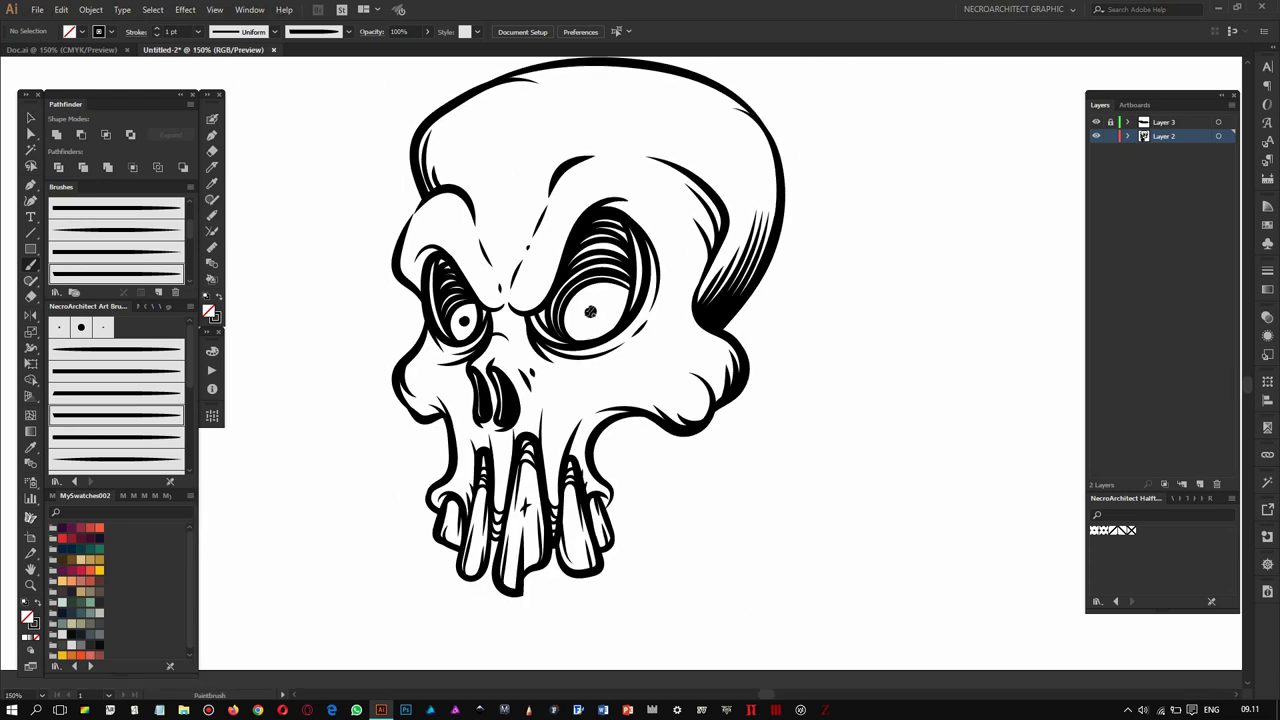
# - Zoom in on the eye sockets and switch the Paintbrush to the 0.5 pt dotted art brush
pyautogui.hotkey('ctrl', '+')
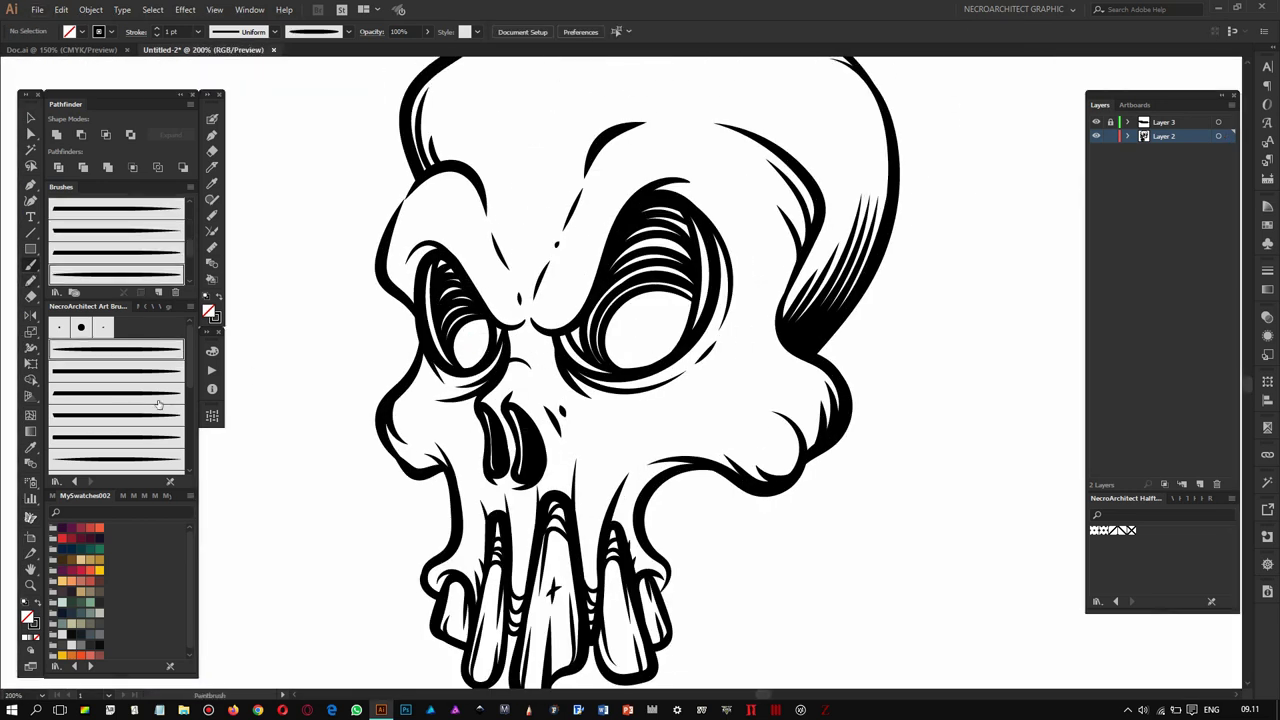
pyautogui.hotkey('ctrl', '+')
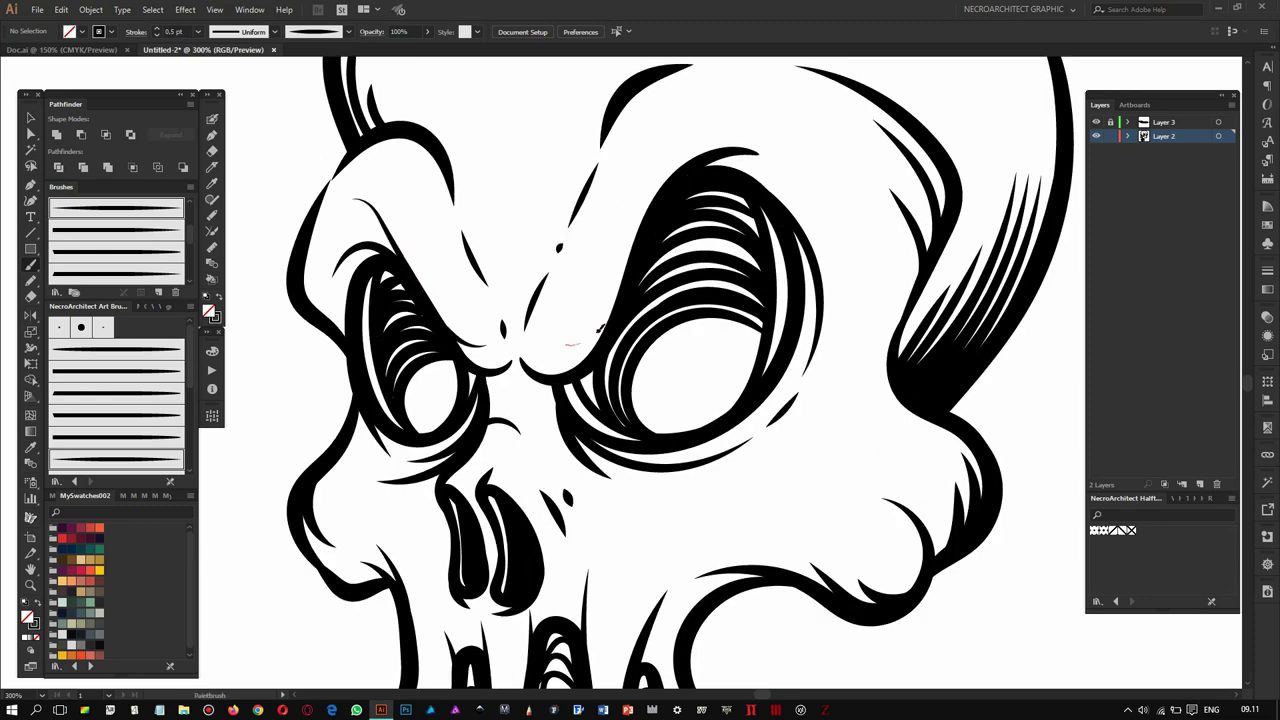
pyautogui.moveTo(680, 372); pyautogui.dragTo(670, 262)
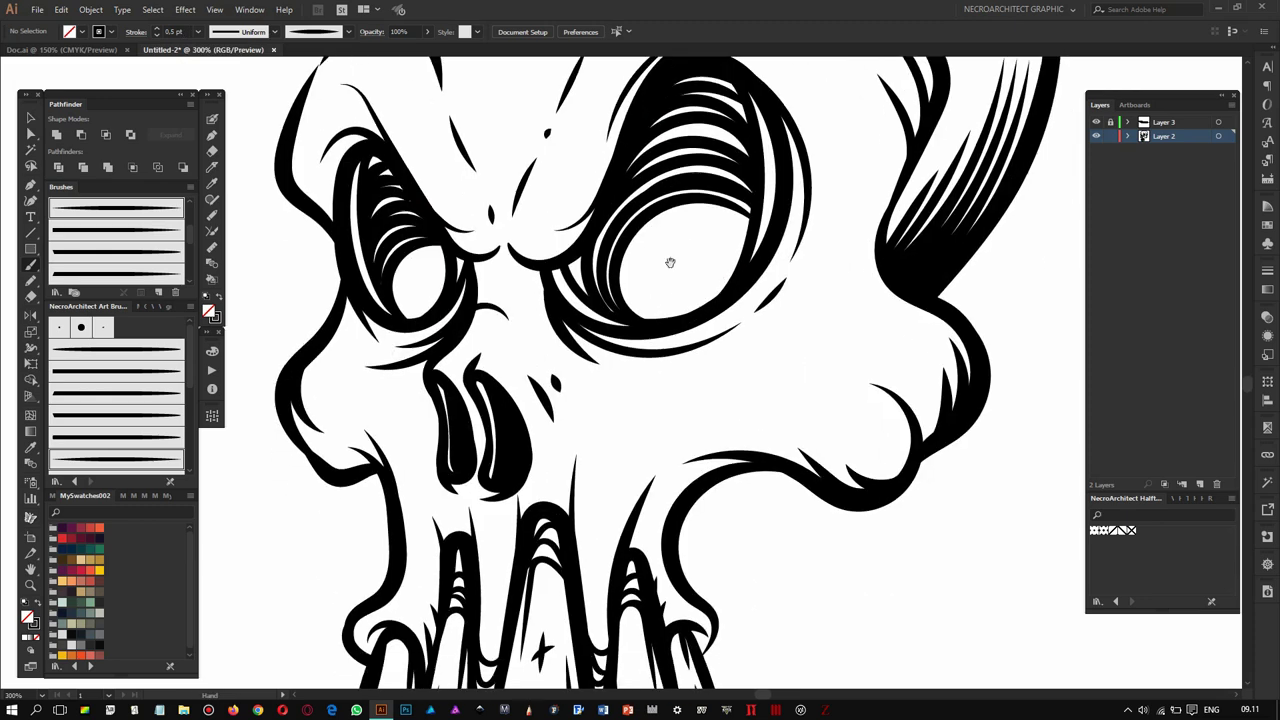
pyautogui.click(143, 416)
pyautogui.moveTo(425, 440); pyautogui.dragTo(445, 360)
pyautogui.click(120, 272)
pyautogui.click(128, 437)
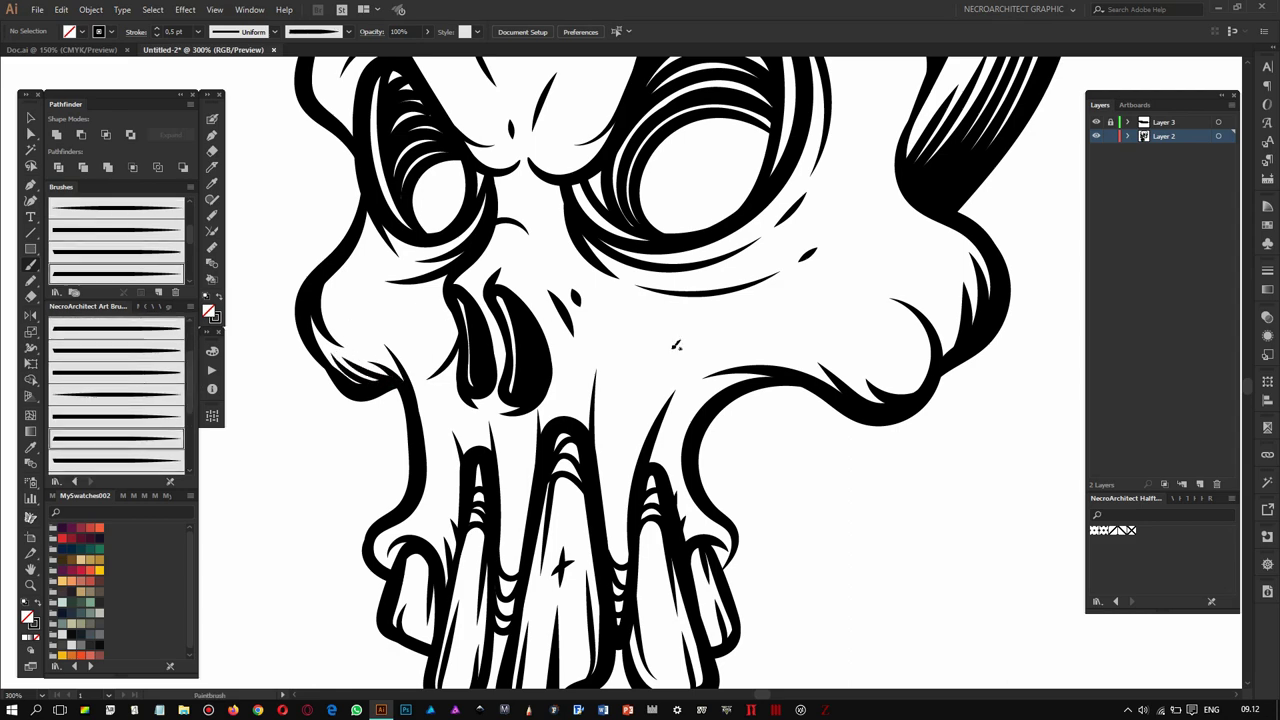
pyautogui.moveTo(545, 315); pyautogui.dragTo(509, 253)
pyautogui.scroll(2, 586, 277)
pyautogui.scroll(2, 661, 387)
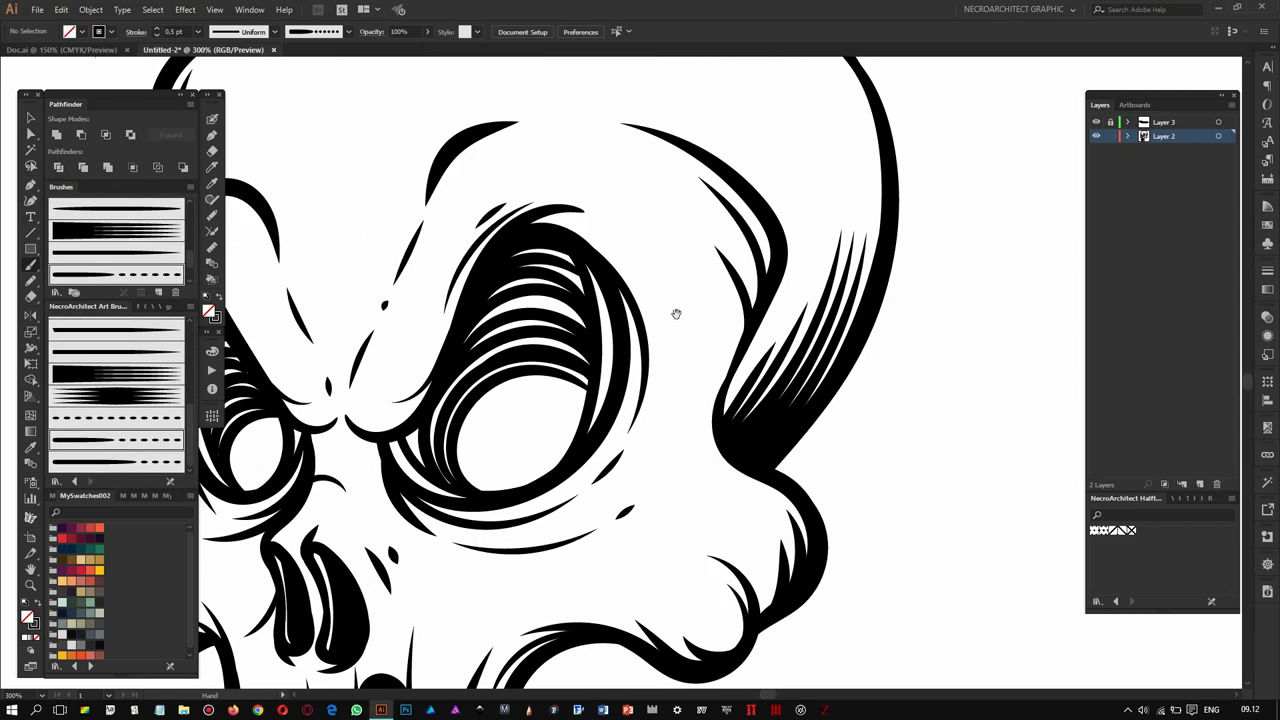
# - Frame the skull face and cranium, then dab a short stroke on the face
pyautogui.moveTo(420, 510); pyautogui.dragTo(653, 350)
pyautogui.moveTo(620, 266); pyautogui.dragTo(717, 323)
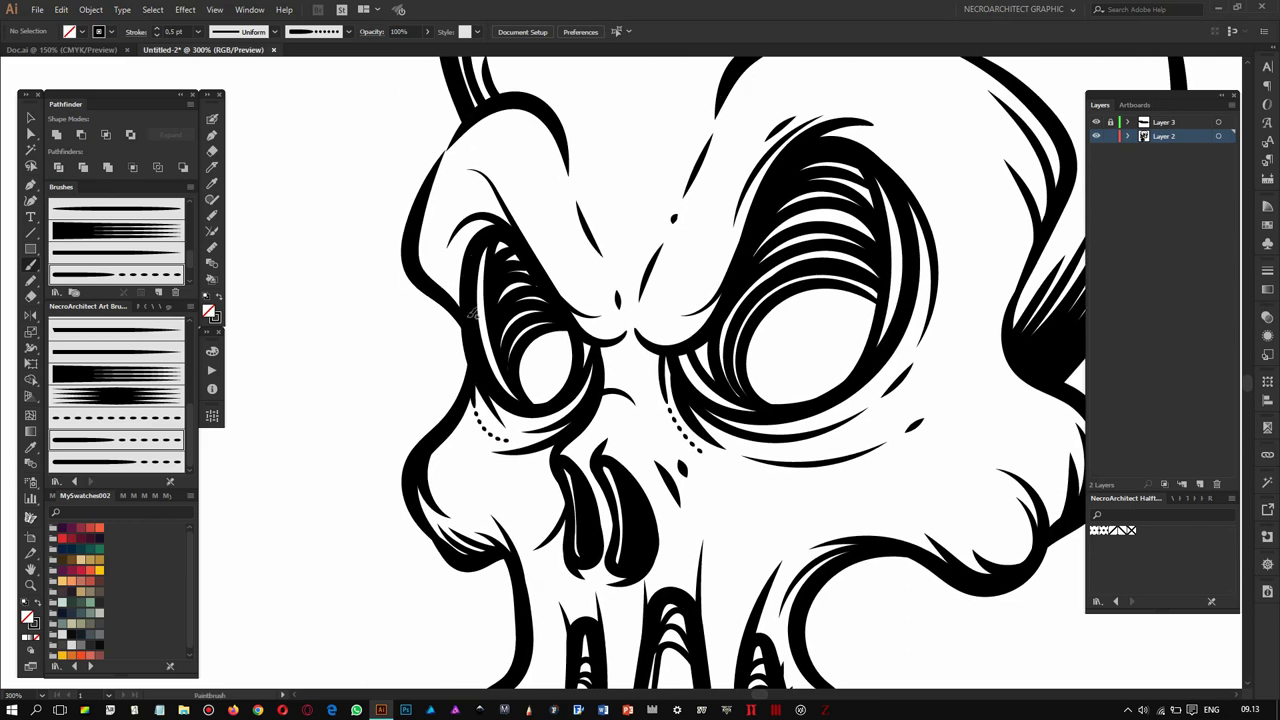
pyautogui.scroll(-5, 700, 325)
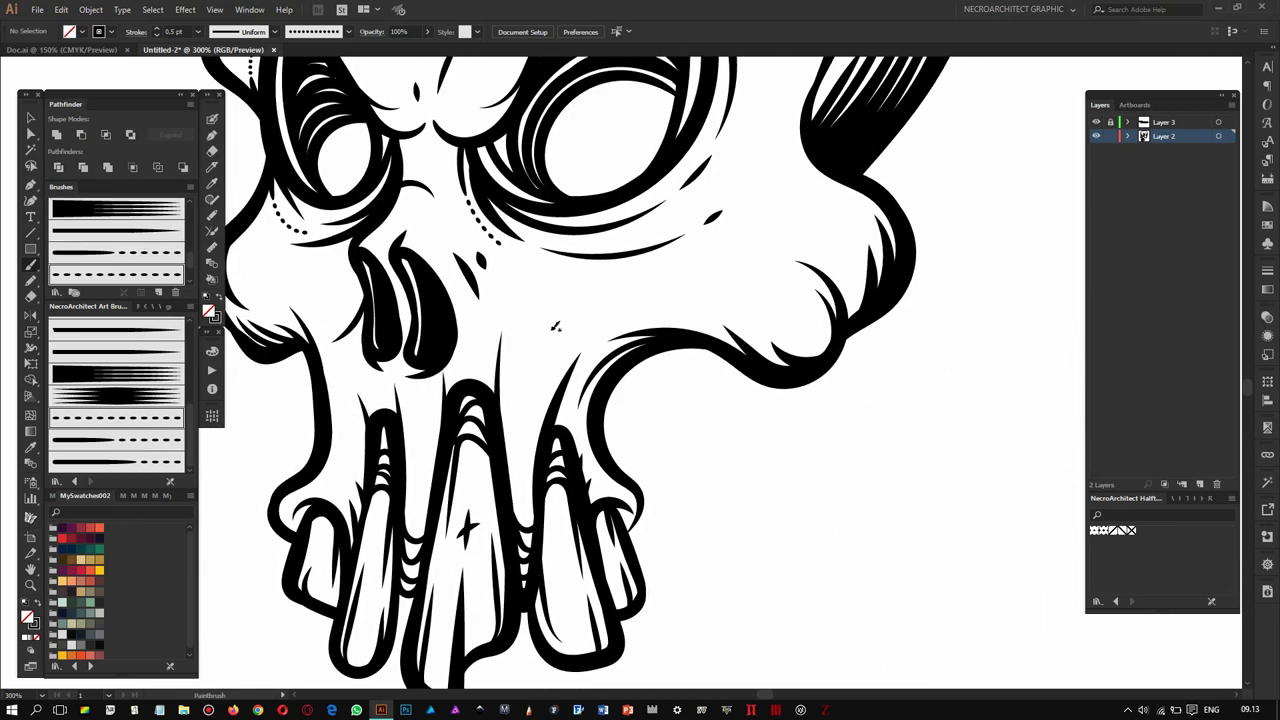
pyautogui.scroll(-3, 770, 183)
pyautogui.scroll(-2, 770, 183)
pyautogui.scroll(5, 600, 300)
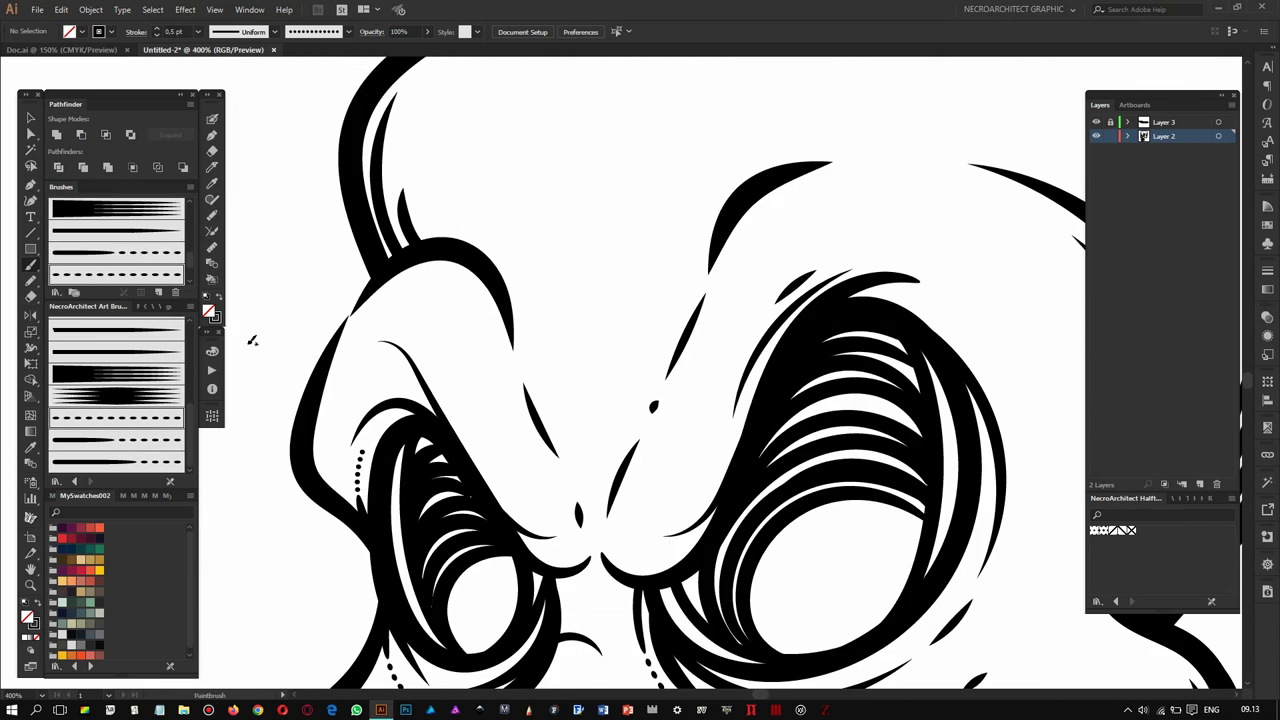
pyautogui.scroll(-1, 380, 500)
pyautogui.moveTo(479, 348); pyautogui.dragTo(477, 350)
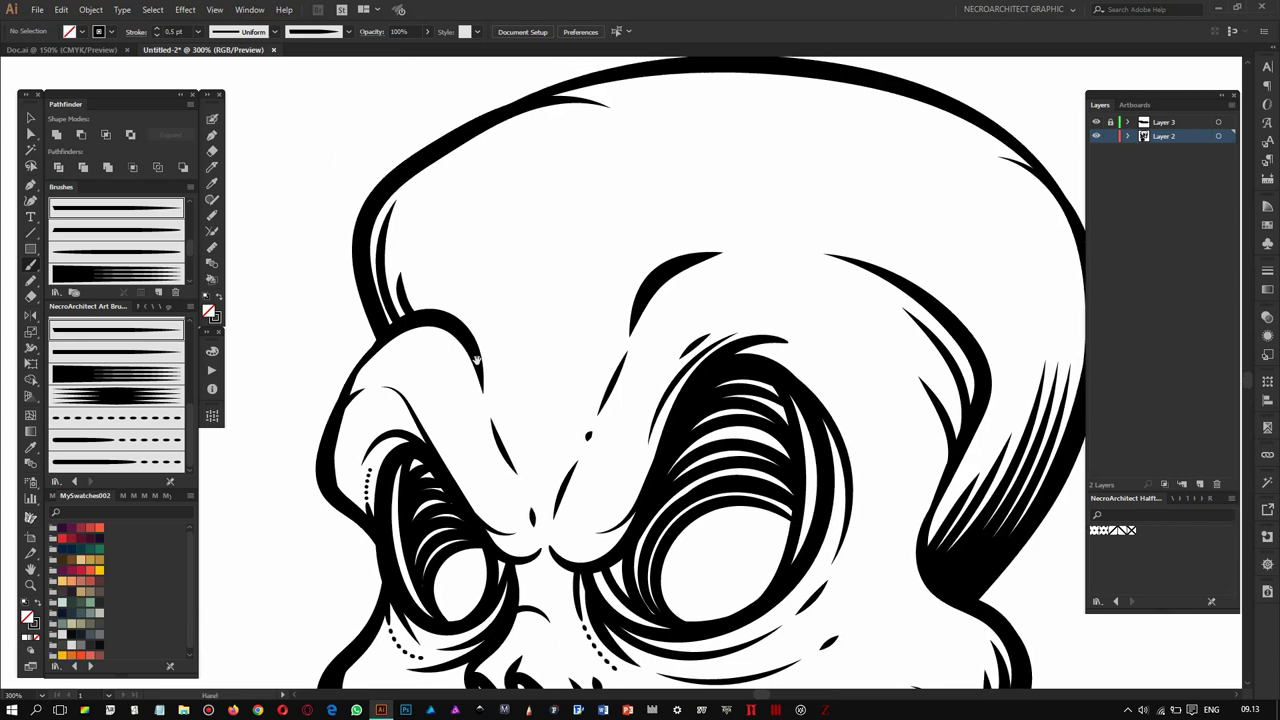
# - Sketch a fine detail stroke along the right tooth
pyautogui.scroll(-1, 455, 343)
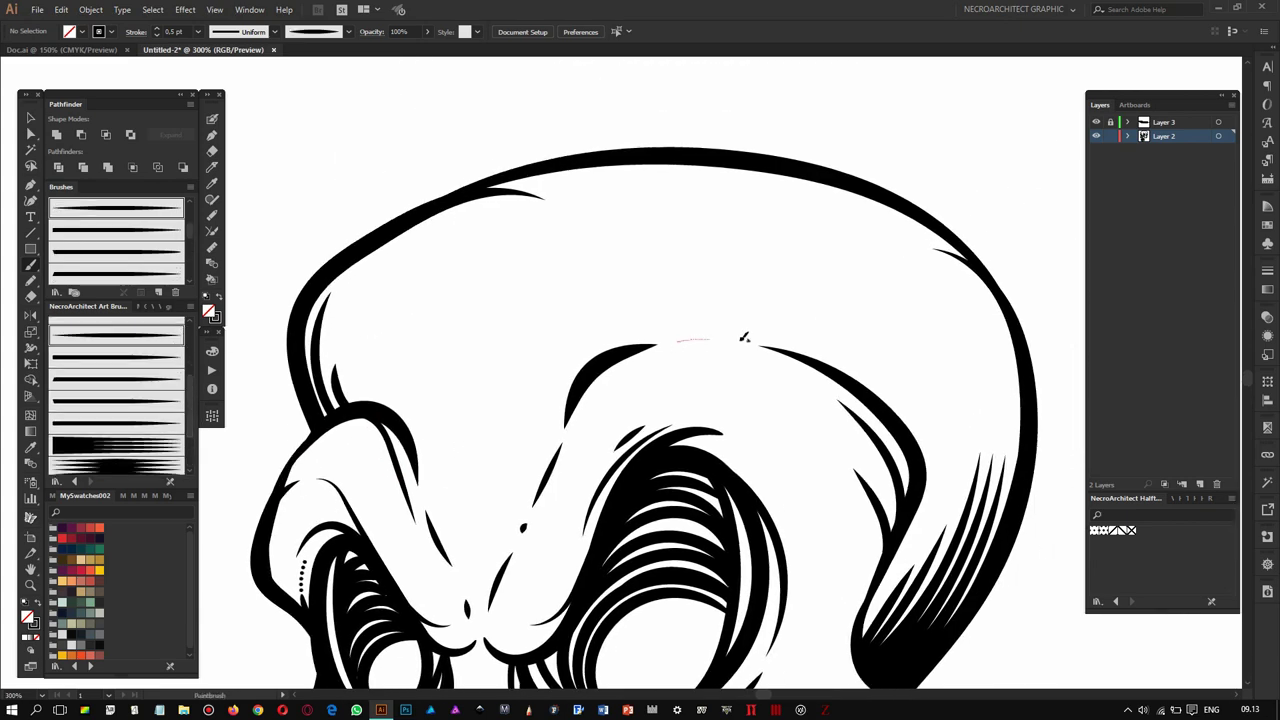
pyautogui.scroll(-2, 771, 291)
pyautogui.scroll(1, 771, 291)
pyautogui.scroll(1, 760, 290)
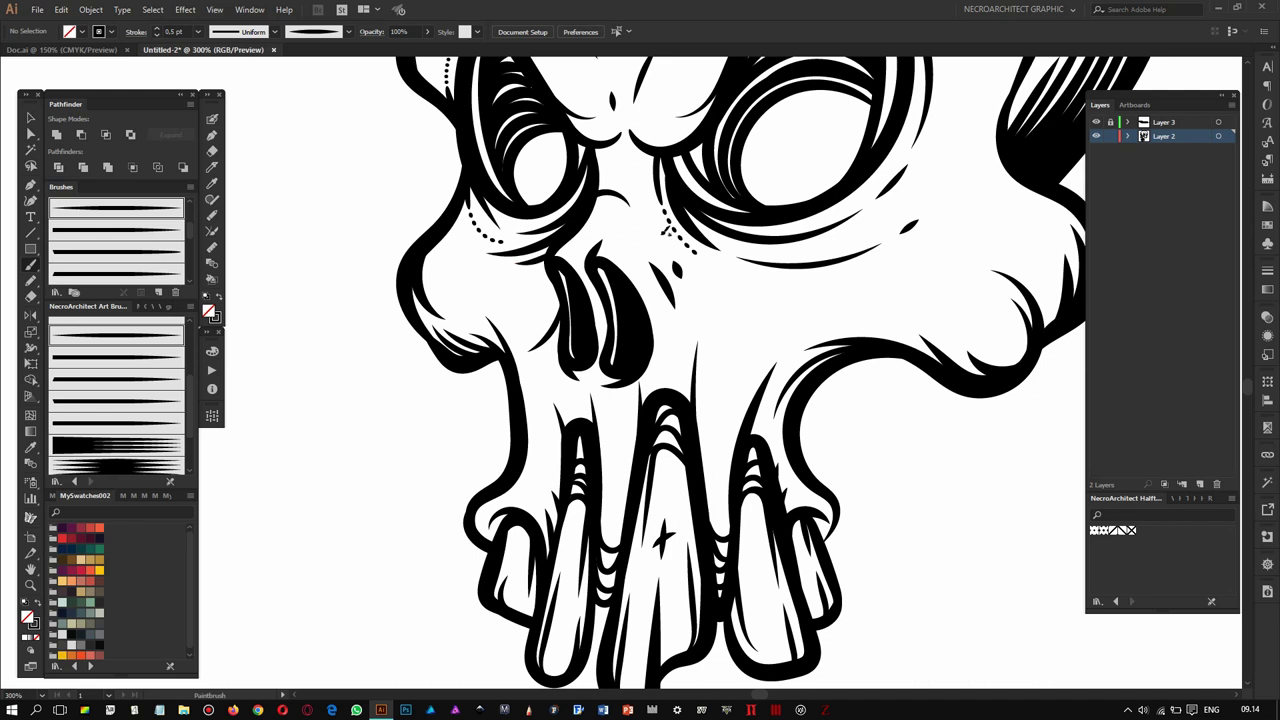
pyautogui.scroll(-1, 753, 290)
pyautogui.moveTo(655, 343); pyautogui.dragTo(662, 432)
# - Try a 1 pt stroke on the skull's right side, then undo it
pyautogui.scroll(-2, 642, 420)
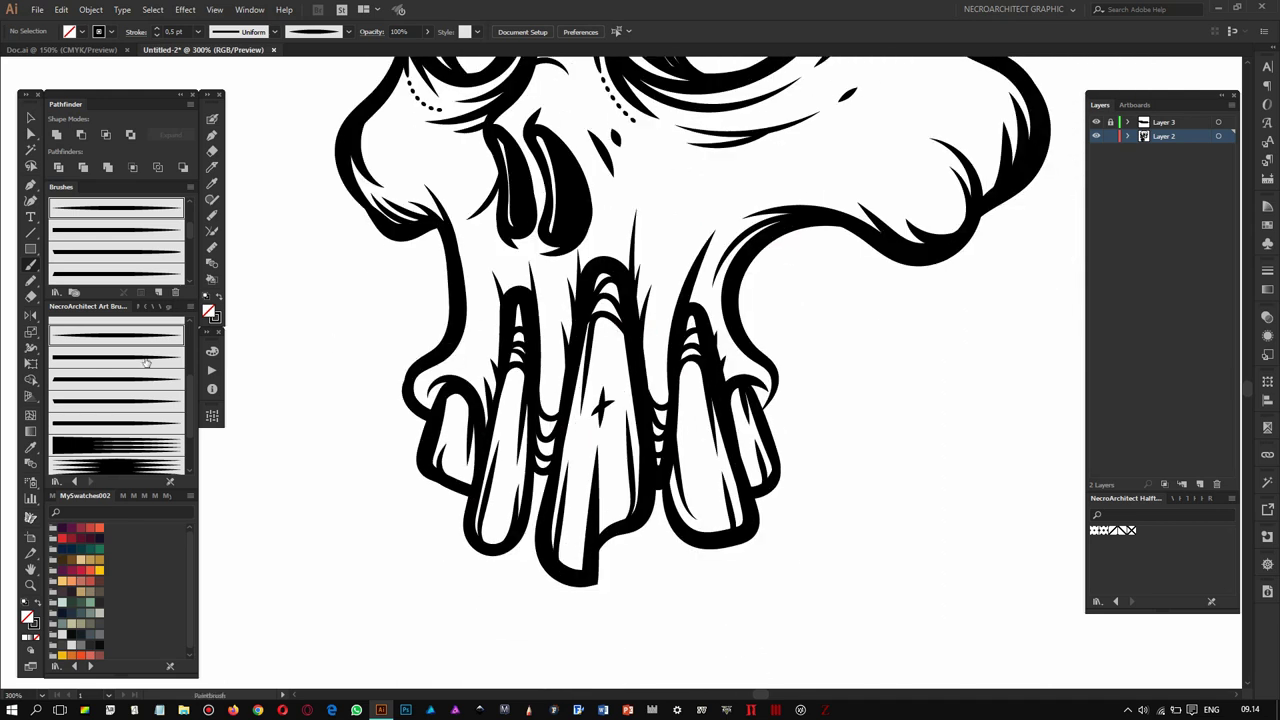
pyautogui.scroll(-1, 670, 426)
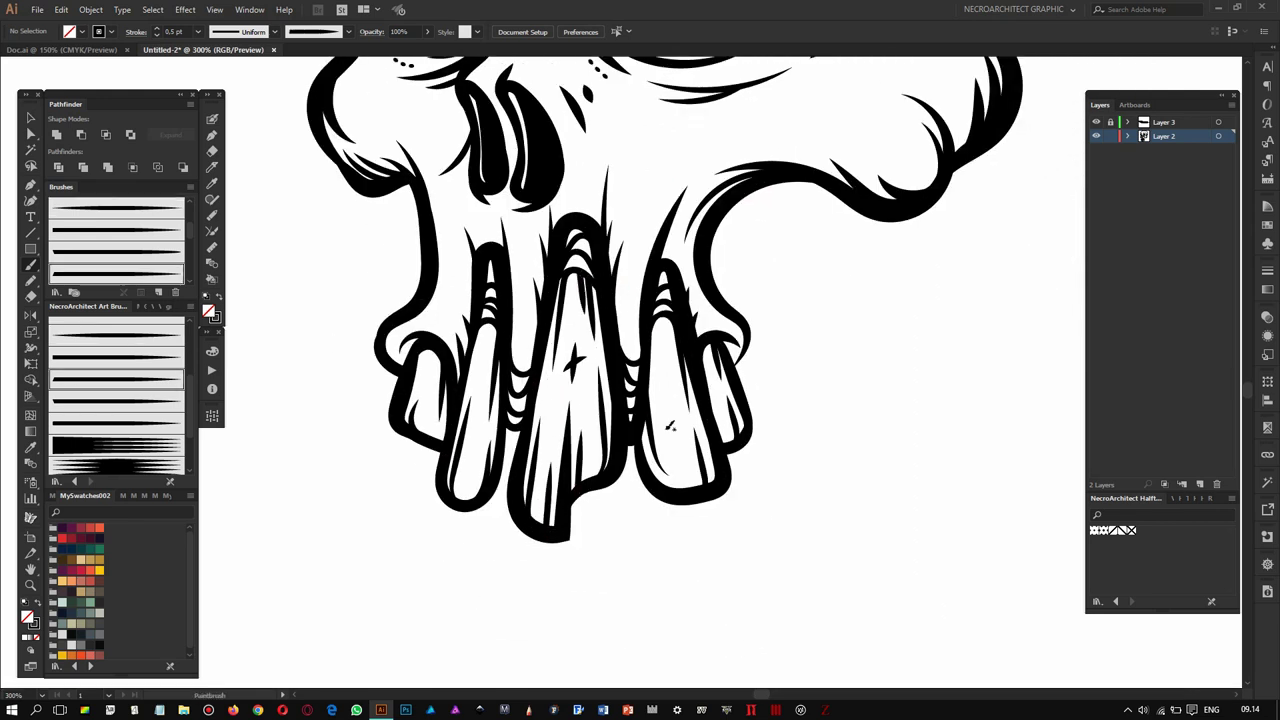
pyautogui.scroll(1, 520, 368)
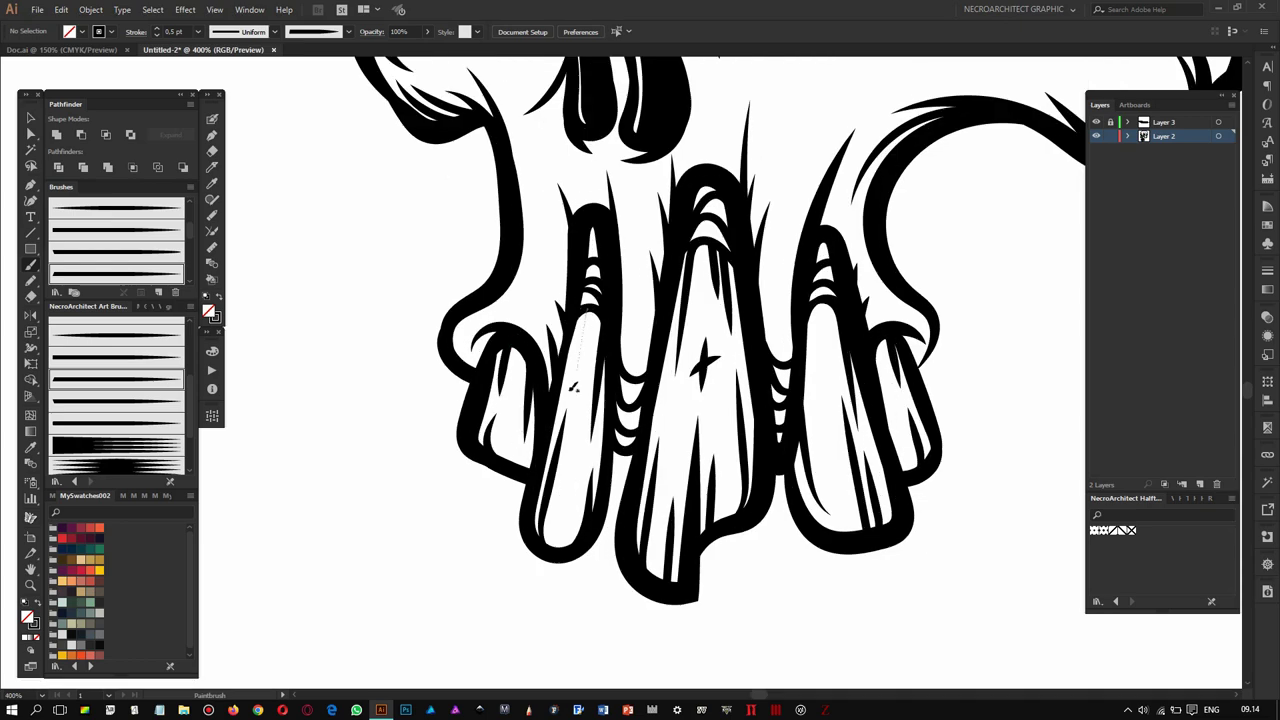
pyautogui.scroll(-1, 624, 340)
pyautogui.scroll(2, 640, 340)
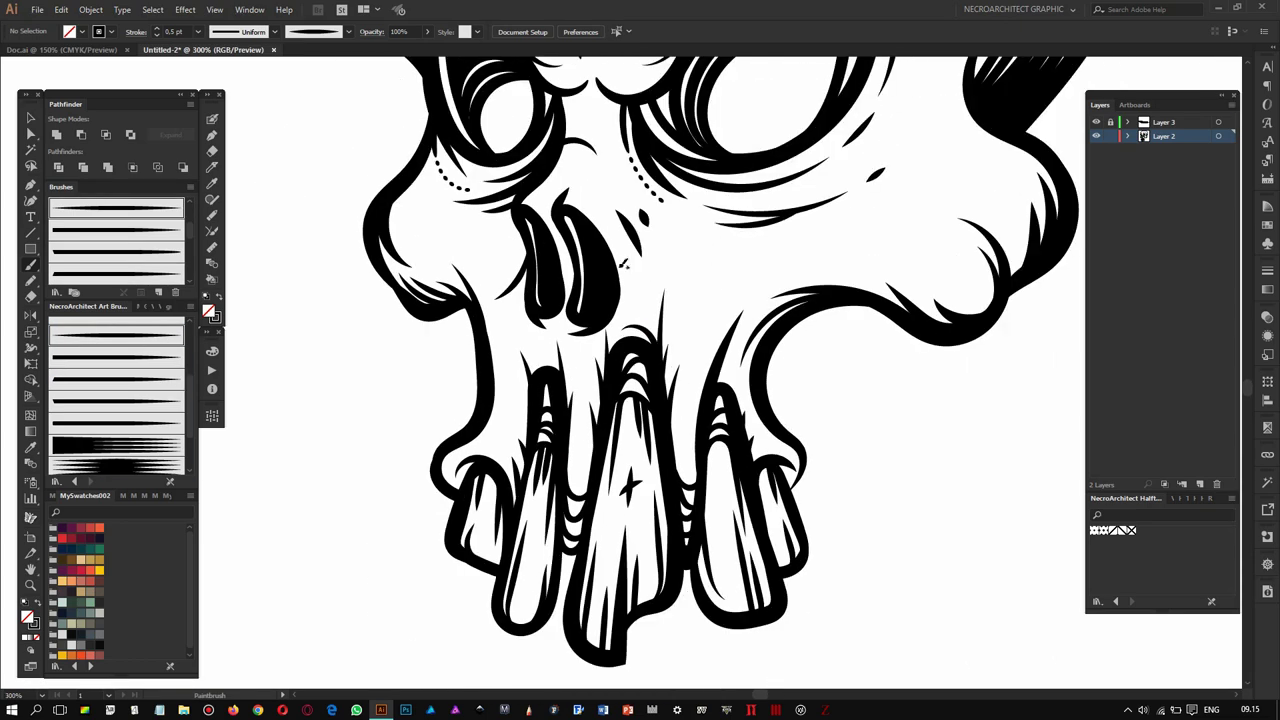
pyautogui.scroll(1, 640, 380)
pyautogui.scroll(-4, 640, 380)
pyautogui.scroll(4, 657, 386)
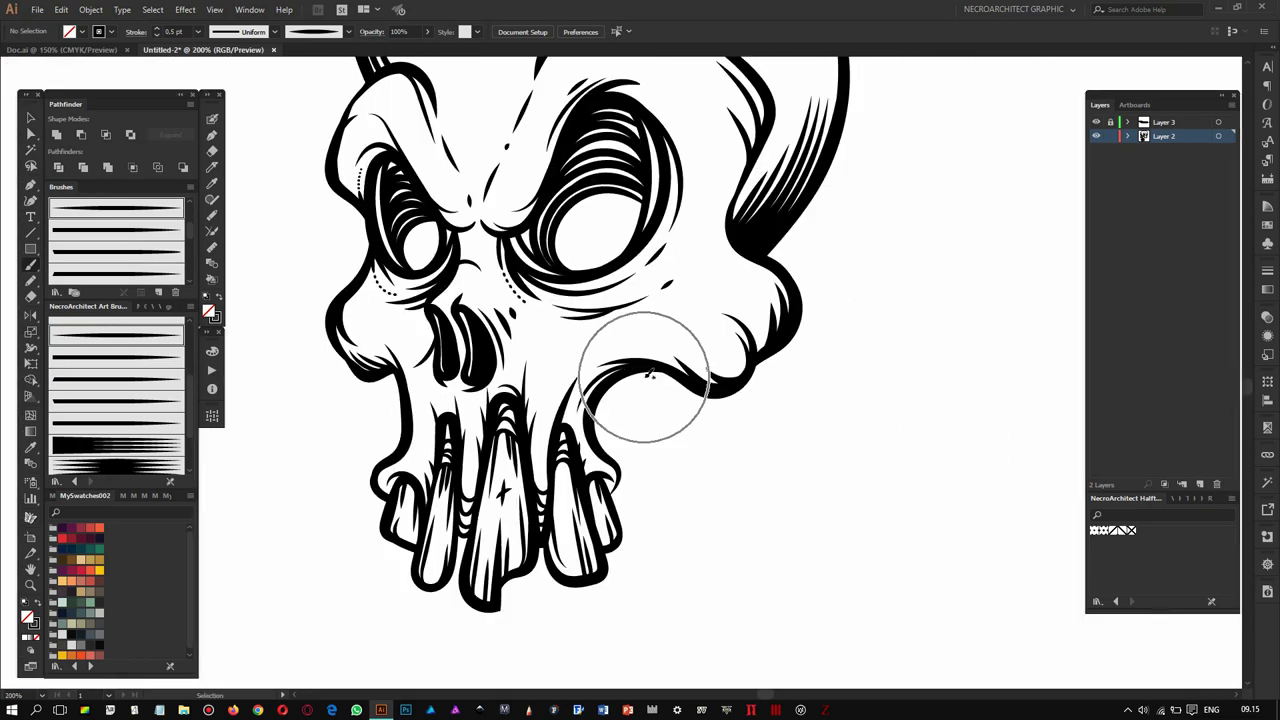
pyautogui.moveTo(609, 264); pyautogui.dragTo(654, 674)
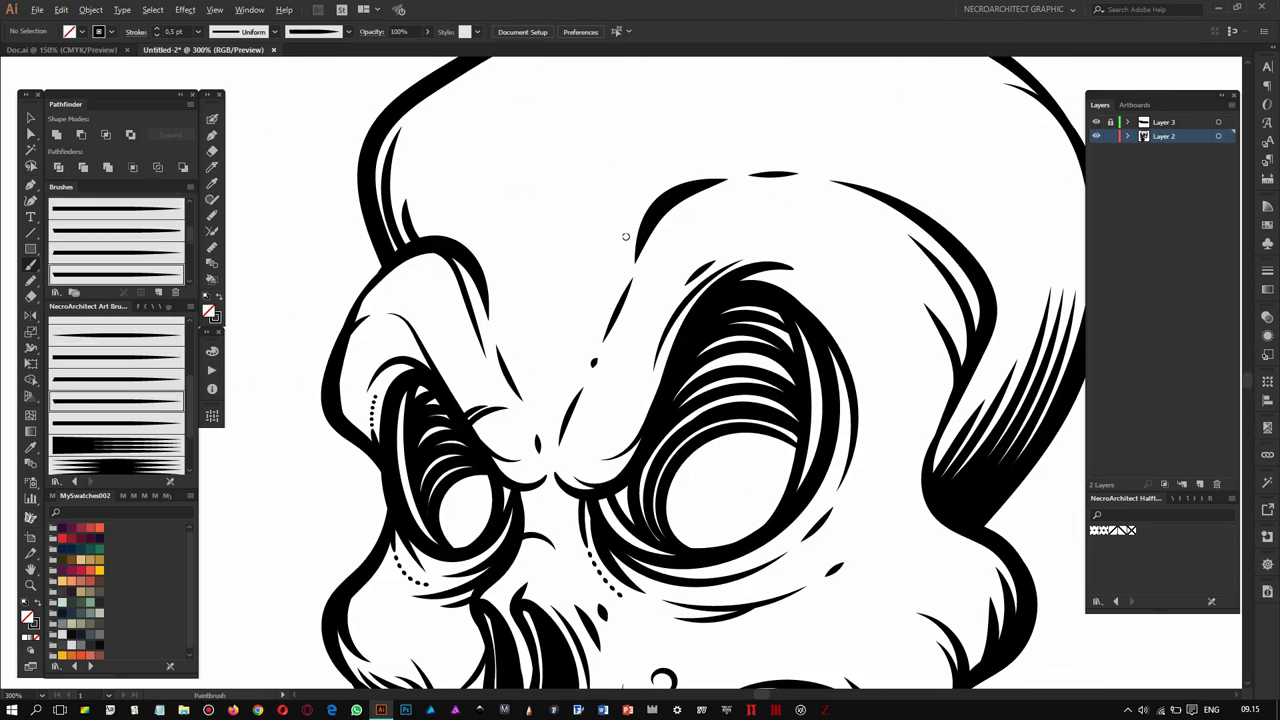
pyautogui.scroll(1, 625, 236)
pyautogui.click(197, 31)
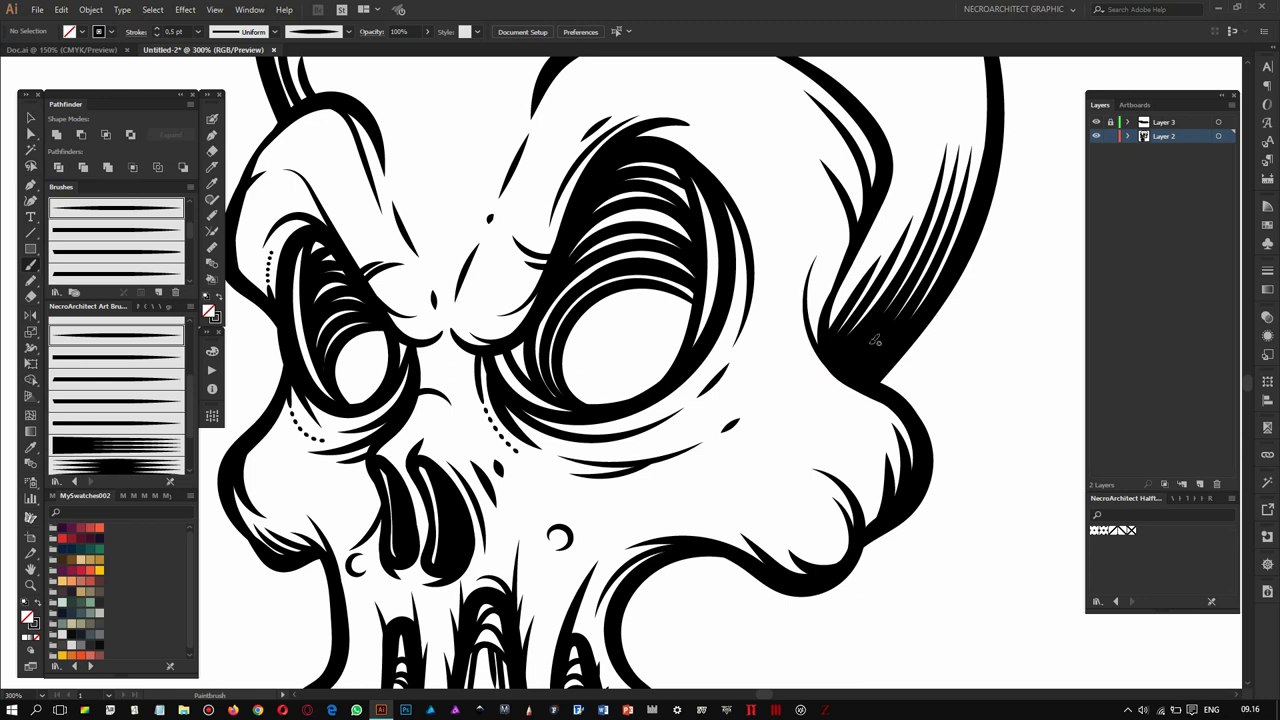
pyautogui.click(214, 97)
pyautogui.moveTo(740, 370); pyautogui.dragTo(782, 440)
pyautogui.hotkey('ctrl', 'z')
# - Switch to a thinner weight and a tapered detail brush, undoing a test stroke
pyautogui.scroll(-5, 782, 440)
pyautogui.scroll(4, 629, 181)
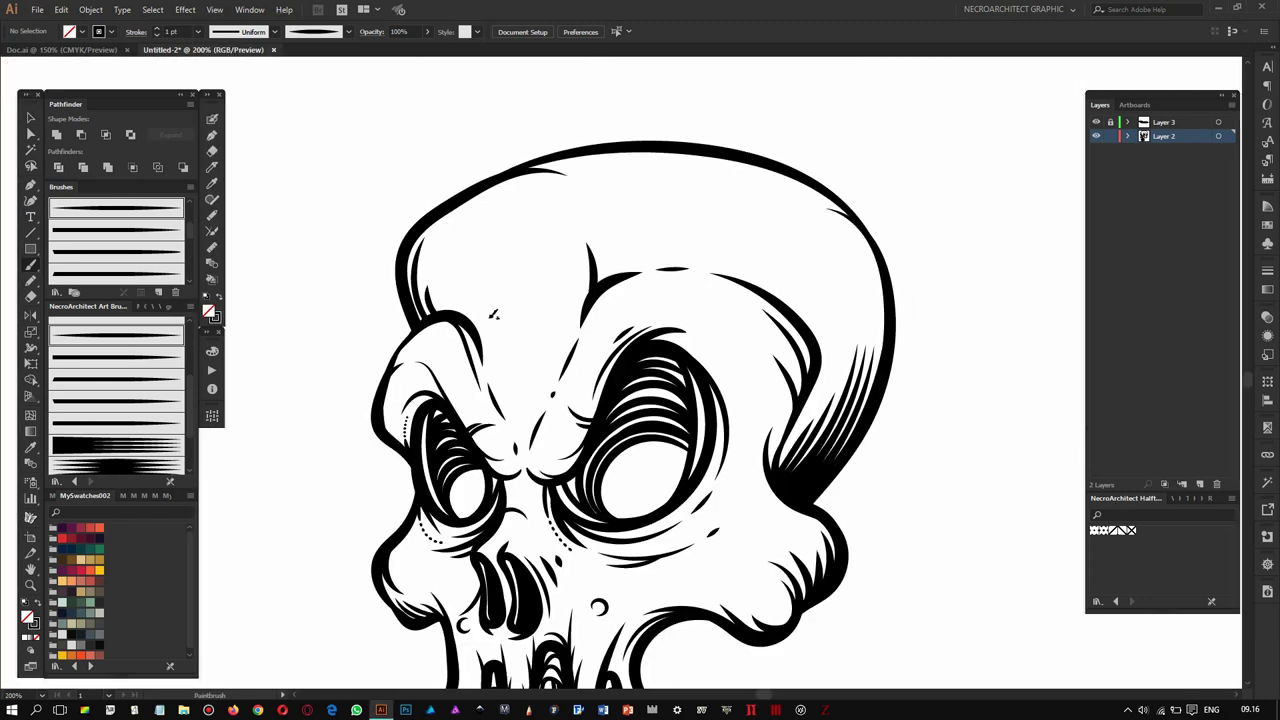
pyautogui.scroll(-3, 562, 272)
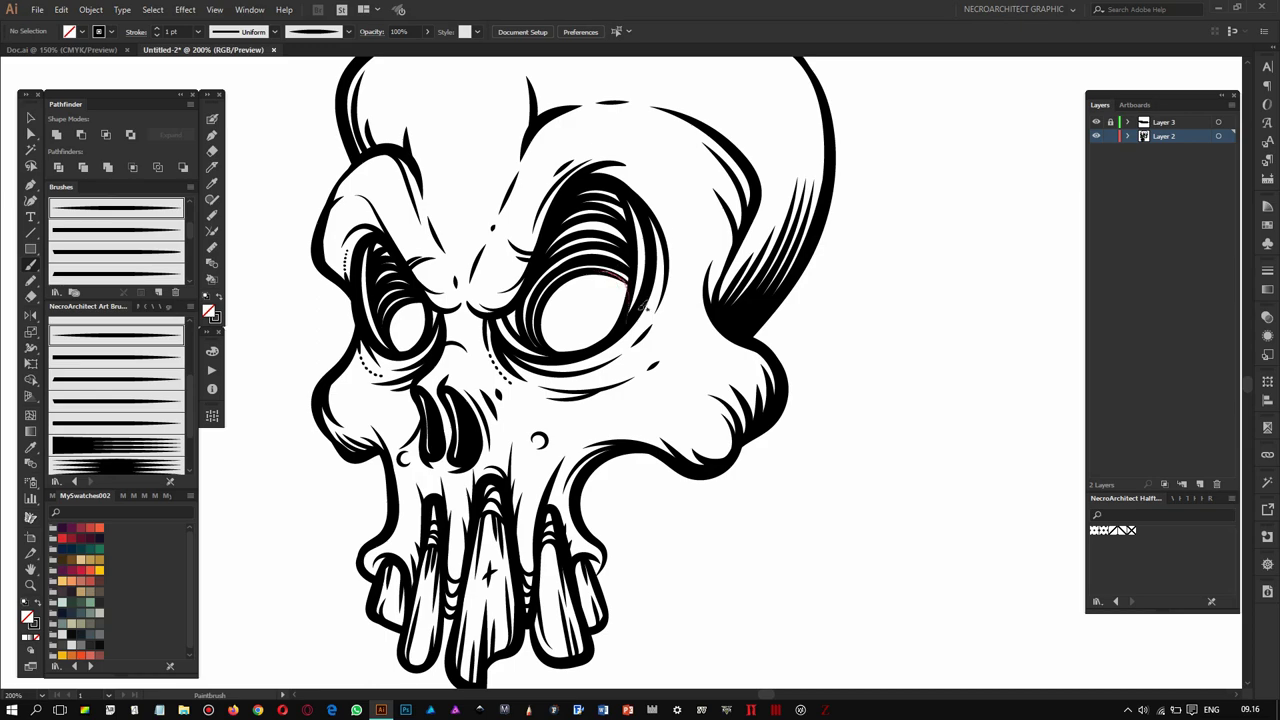
pyautogui.moveTo(615, 285); pyautogui.dragTo(765, 170)
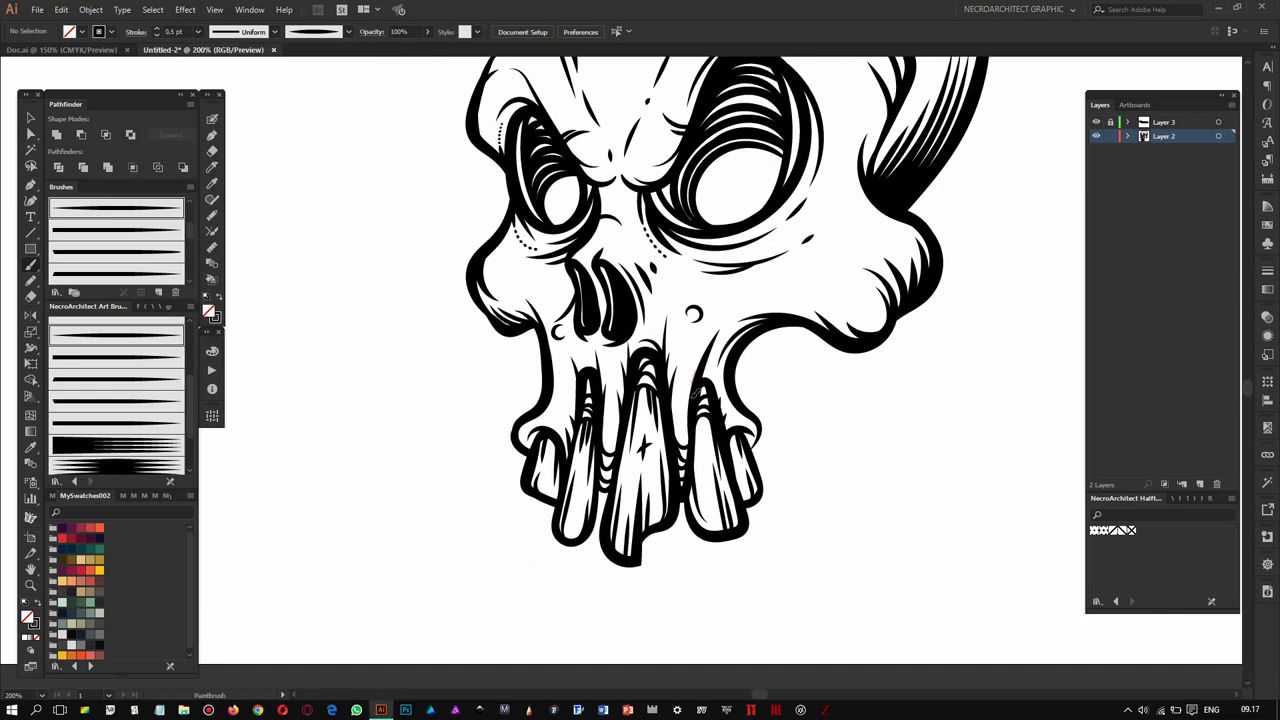
pyautogui.scroll(-1, 700, 375)
pyautogui.scroll(-1, 690, 360)
pyautogui.scroll(-1, 674, 345)
pyautogui.scroll(2, 674, 345)
pyautogui.click(187, 31)
pyautogui.moveTo(730, 246); pyautogui.dragTo(640, 256)
pyautogui.hotkey('ctrl', 'z')
pyautogui.hotkey('ctrl', 'z')
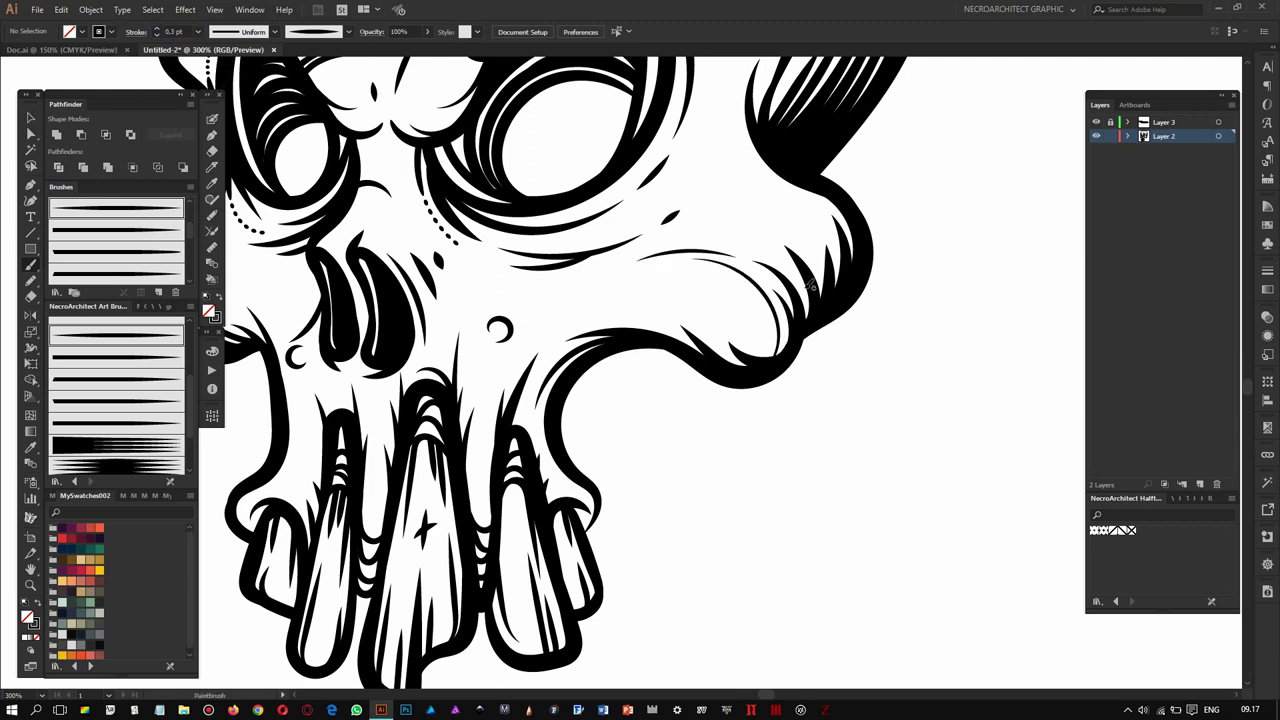
pyautogui.click(158, 381)
pyautogui.press('b')
# - Review the whole artboard and select all the skull artwork
pyautogui.moveTo(770, 315); pyautogui.dragTo(760, 445)
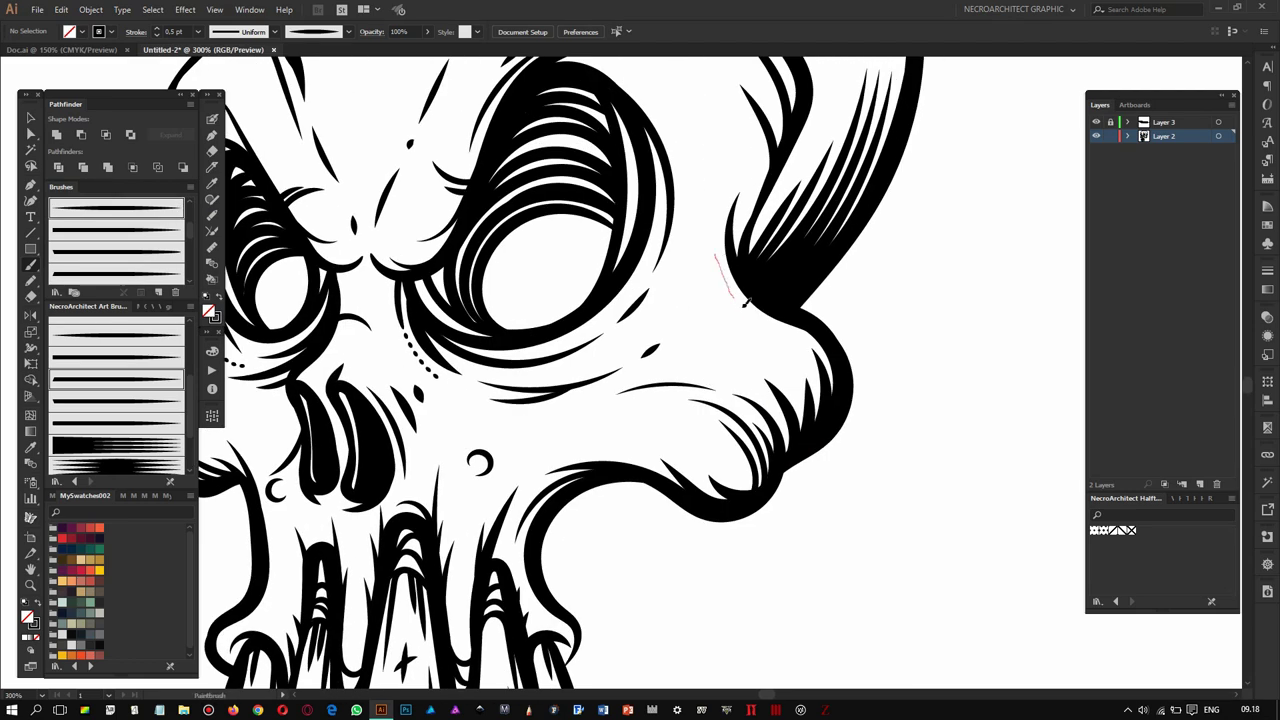
pyautogui.moveTo(775, 287); pyautogui.dragTo(780, 394)
pyautogui.moveTo(760, 200); pyautogui.dragTo(790, 410)
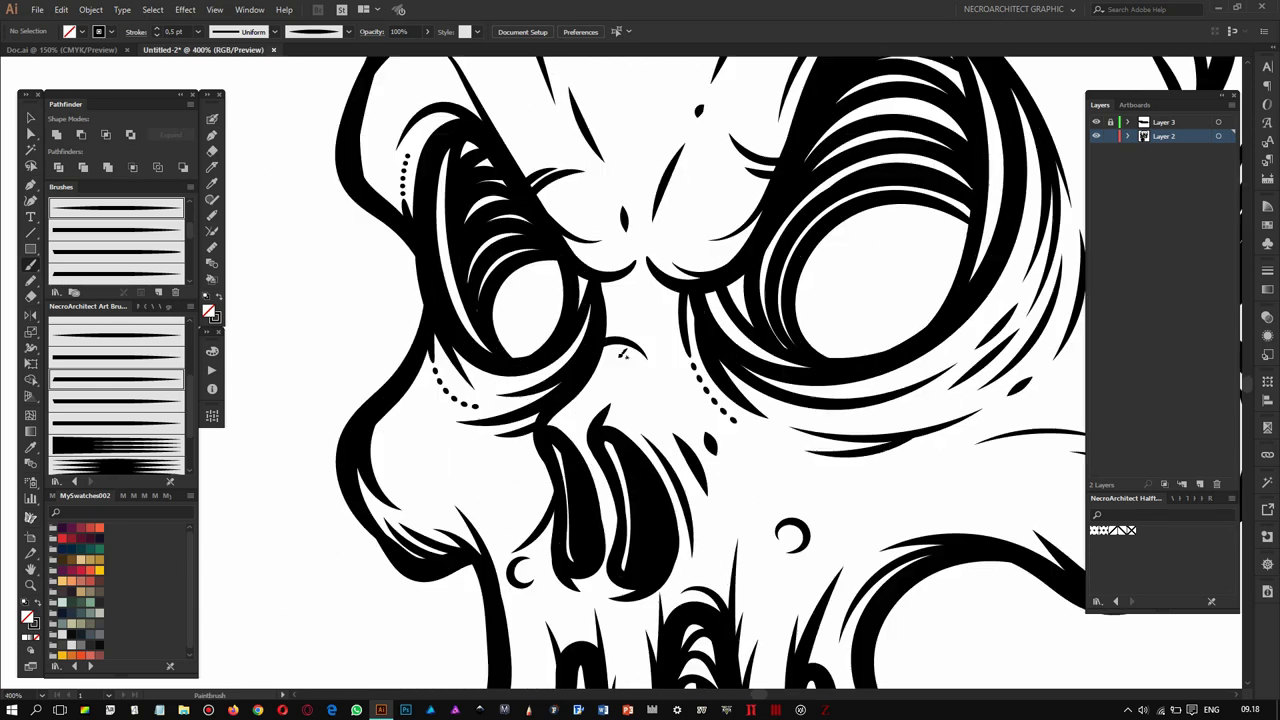
pyautogui.hotkey('ctrl', '1')
pyautogui.hotkey('ctrl', '=')
pyautogui.hotkey('ctrl', '=')
pyautogui.hotkey('ctrl', '=')
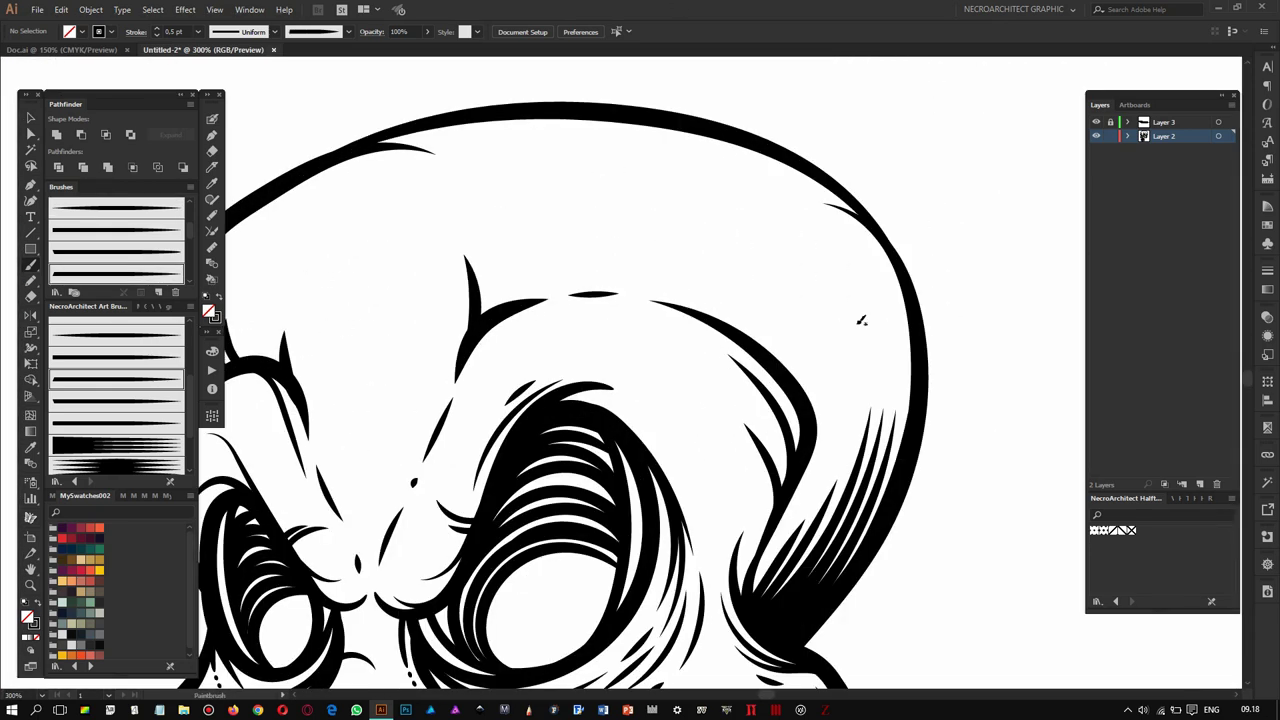
pyautogui.hotkey('ctrl', '-')
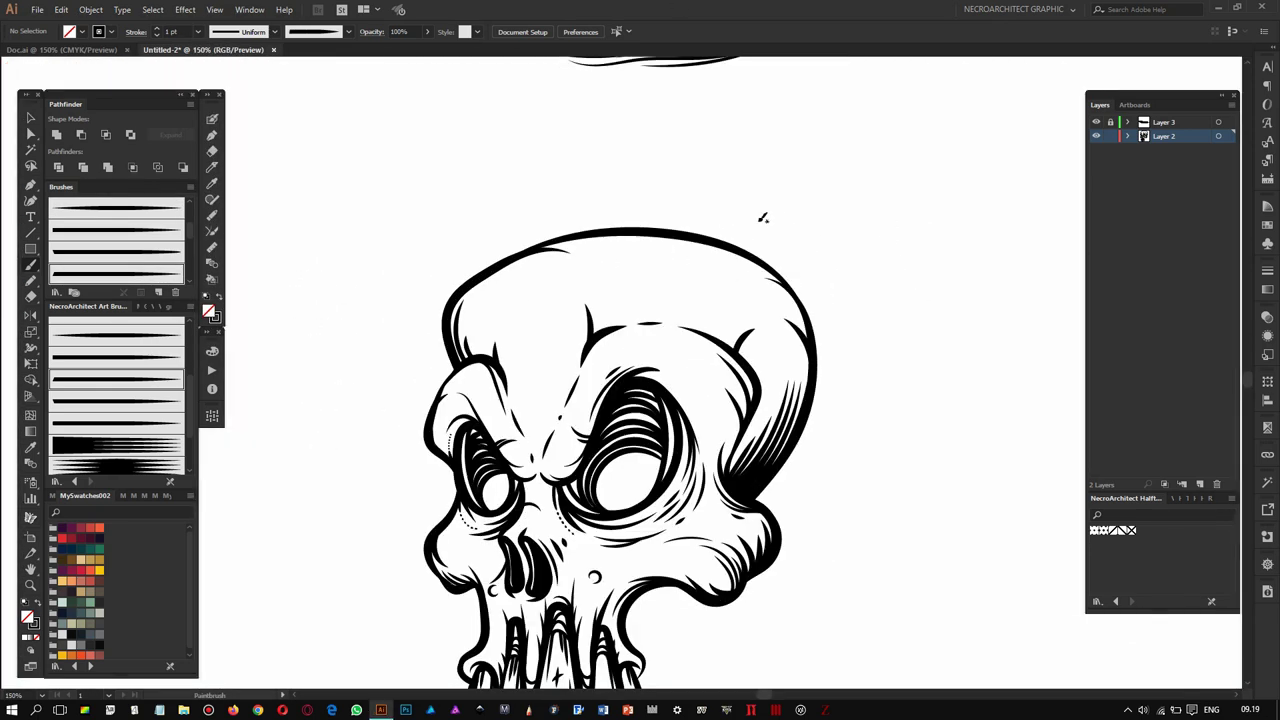
pyautogui.hotkey('ctrl', 'a')
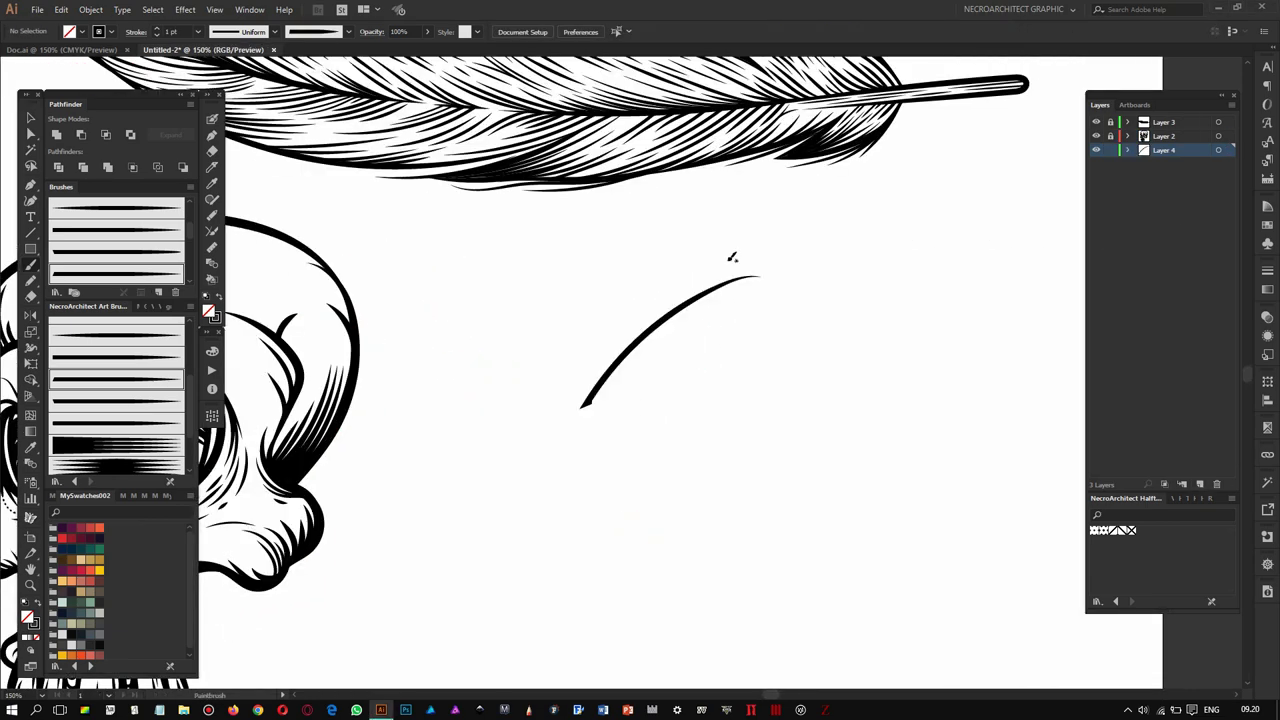
# - Set a 2 pt stroke and paint the leaf's curved edges and central vein
pyautogui.click(214, 104)
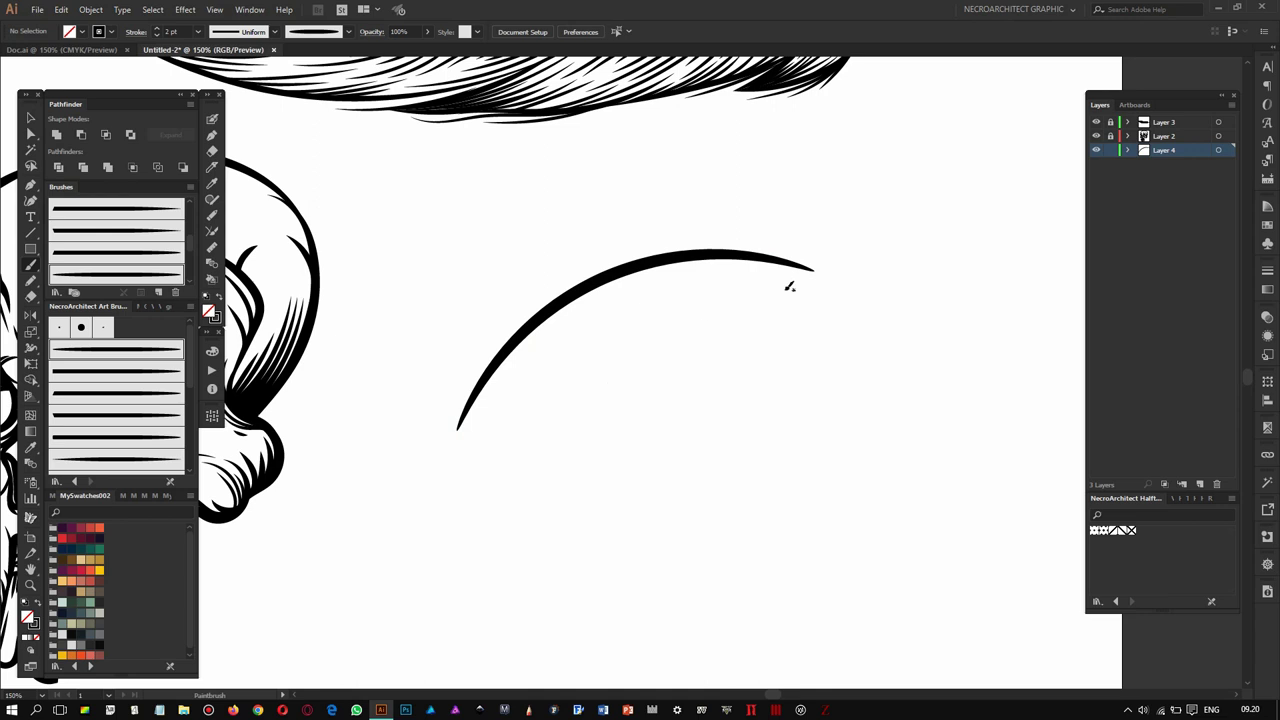
pyautogui.hotkey('ctrl', 'z')
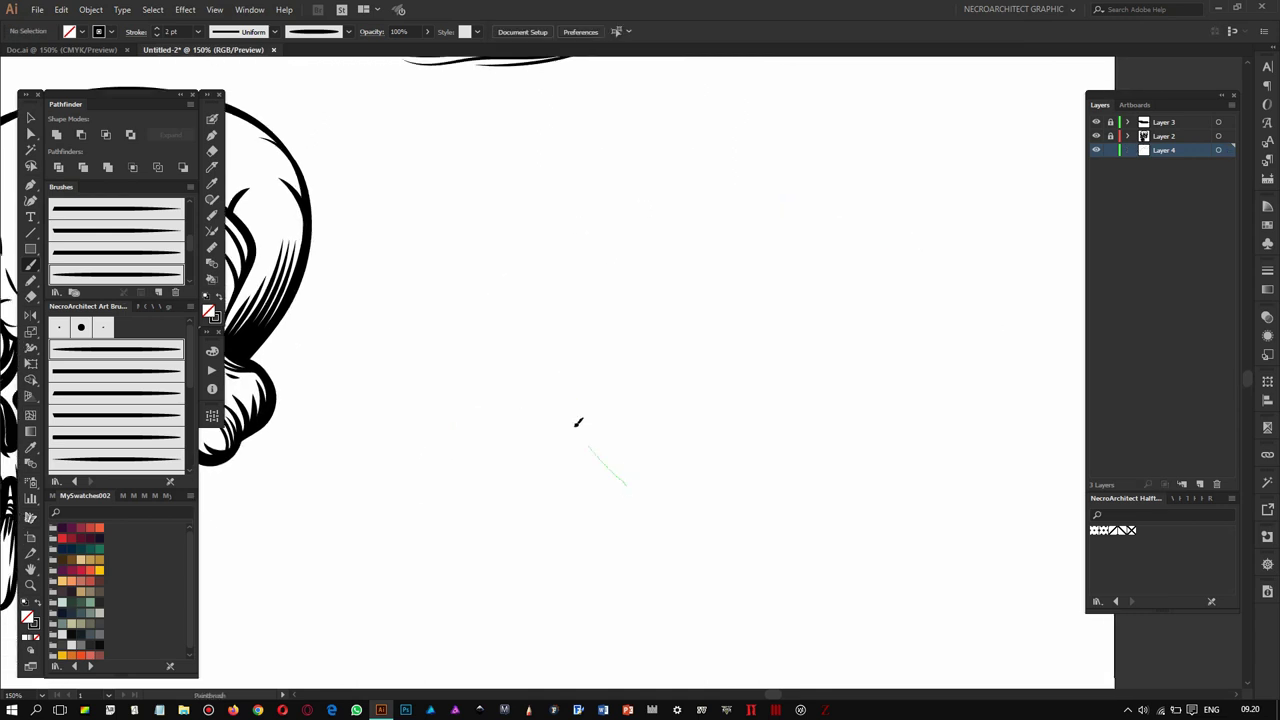
pyautogui.moveTo(668, 148); pyautogui.dragTo(602, 553)
pyautogui.moveTo(657, 112)
pyautogui.mouseDown()
pyautogui.moveTo(528, 286)
pyautogui.moveTo(653, 102)
pyautogui.moveTo(660, 578)
pyautogui.moveTo(563, 571)
pyautogui.mouseUp()
pyautogui.hotkey('ctrl', 'z')
pyautogui.moveTo(645, 523); pyautogui.dragTo(651, 409)
pyautogui.moveTo(676, 158); pyautogui.dragTo(528, 556)
# - Paint a thin looped stem and extend the leaf edges down to meet it
pyautogui.moveTo(690, 280); pyautogui.dragTo(762, 282)
pyautogui.moveTo(590, 300)
pyautogui.mouseDown()
pyautogui.moveTo(660, 500)
pyautogui.moveTo(558, 598)
pyautogui.mouseUp()
pyautogui.hotkey('ctrl', 'z')
pyautogui.moveTo(662, 420); pyautogui.dragTo(536, 566)
pyautogui.moveTo(770, 410); pyautogui.dragTo(622, 510)
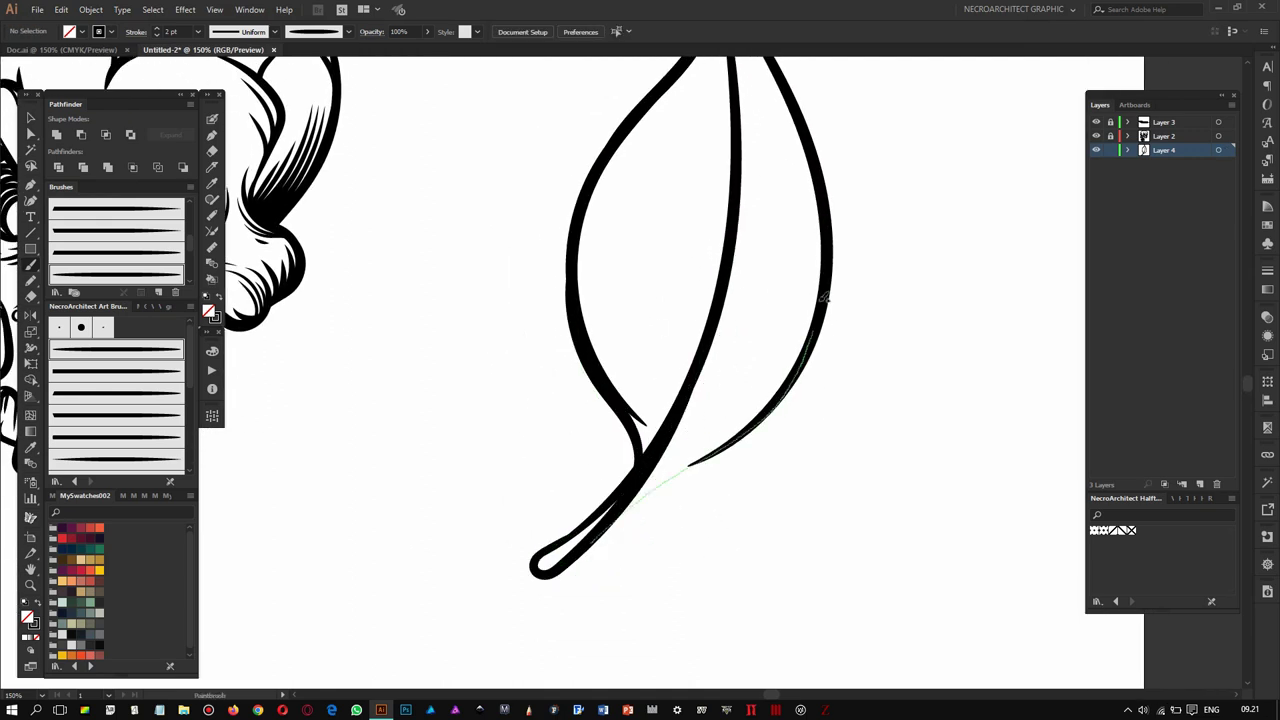
pyautogui.moveTo(785, 390); pyautogui.dragTo(600, 550)
pyautogui.moveTo(783, 314)
pyautogui.mouseDown()
pyautogui.moveTo(600, 443)
pyautogui.moveTo(580, 313)
pyautogui.mouseUp()
pyautogui.moveTo(583, 365); pyautogui.dragTo(568, 558)
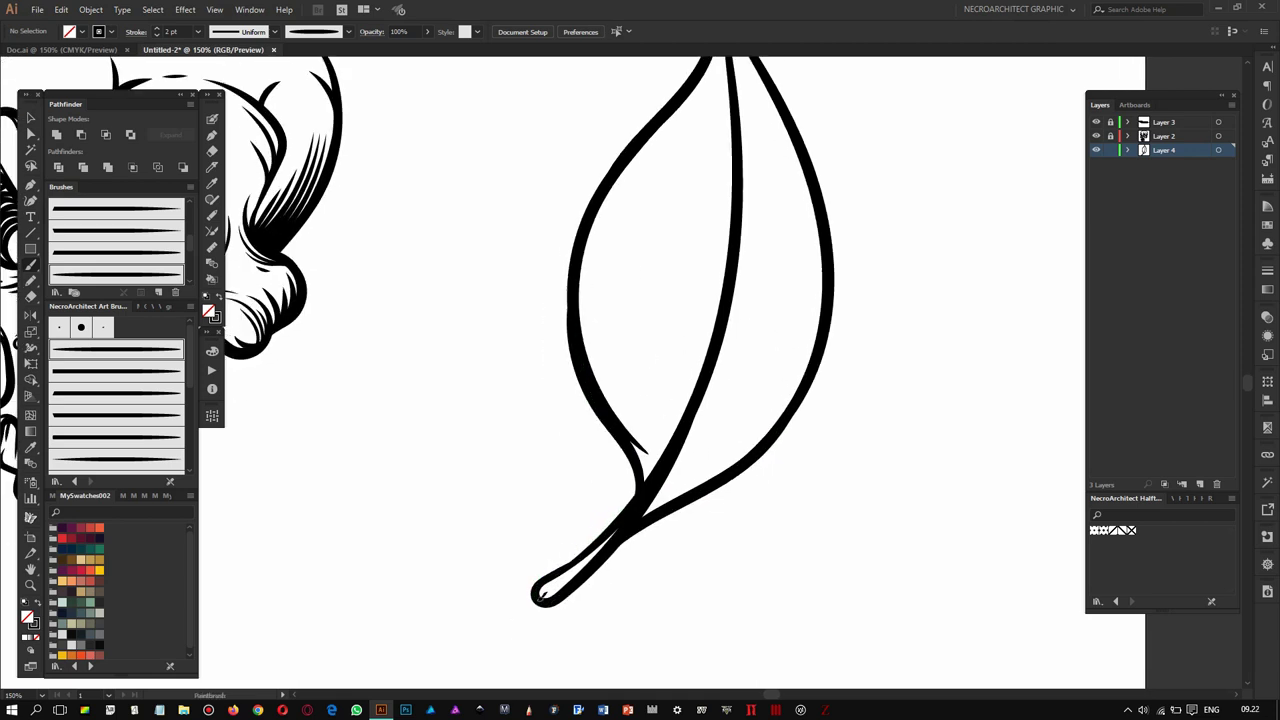
pyautogui.moveTo(737, 123); pyautogui.dragTo(712, 268)
# - Paint curved stripes and vein bands across both halves of the leaf
pyautogui.moveTo(583, 349)
pyautogui.mouseDown()
pyautogui.moveTo(590, 303)
pyautogui.moveTo(640, 530)
pyautogui.mouseUp()
pyautogui.moveTo(650, 190); pyautogui.dragTo(690, 400)
pyautogui.moveTo(712, 160); pyautogui.dragTo(726, 310)
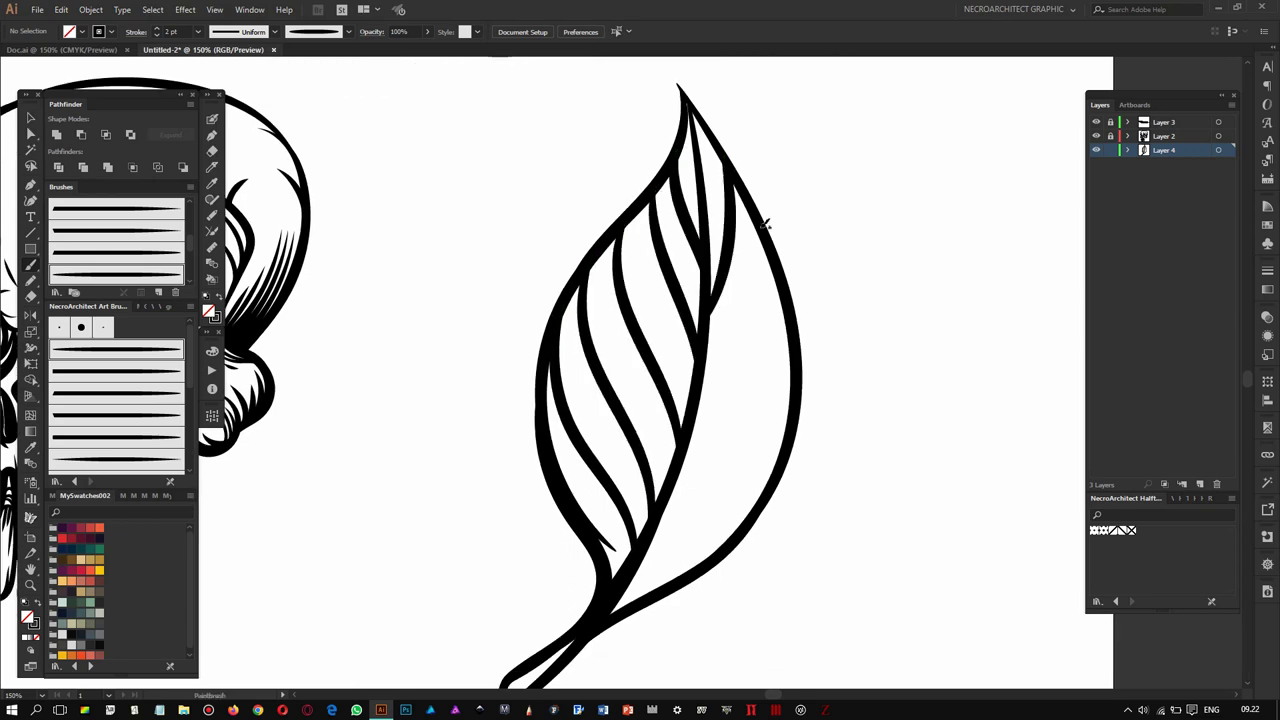
pyautogui.moveTo(700, 402); pyautogui.dragTo(734, 362)
pyautogui.scroll(-1, 706, 420)
pyautogui.scroll(-2, 700, 409)
pyautogui.moveTo(686, 428)
pyautogui.mouseDown()
pyautogui.moveTo(792, 312)
pyautogui.moveTo(762, 384)
pyautogui.mouseUp()
pyautogui.scroll(-1, 700, 409)
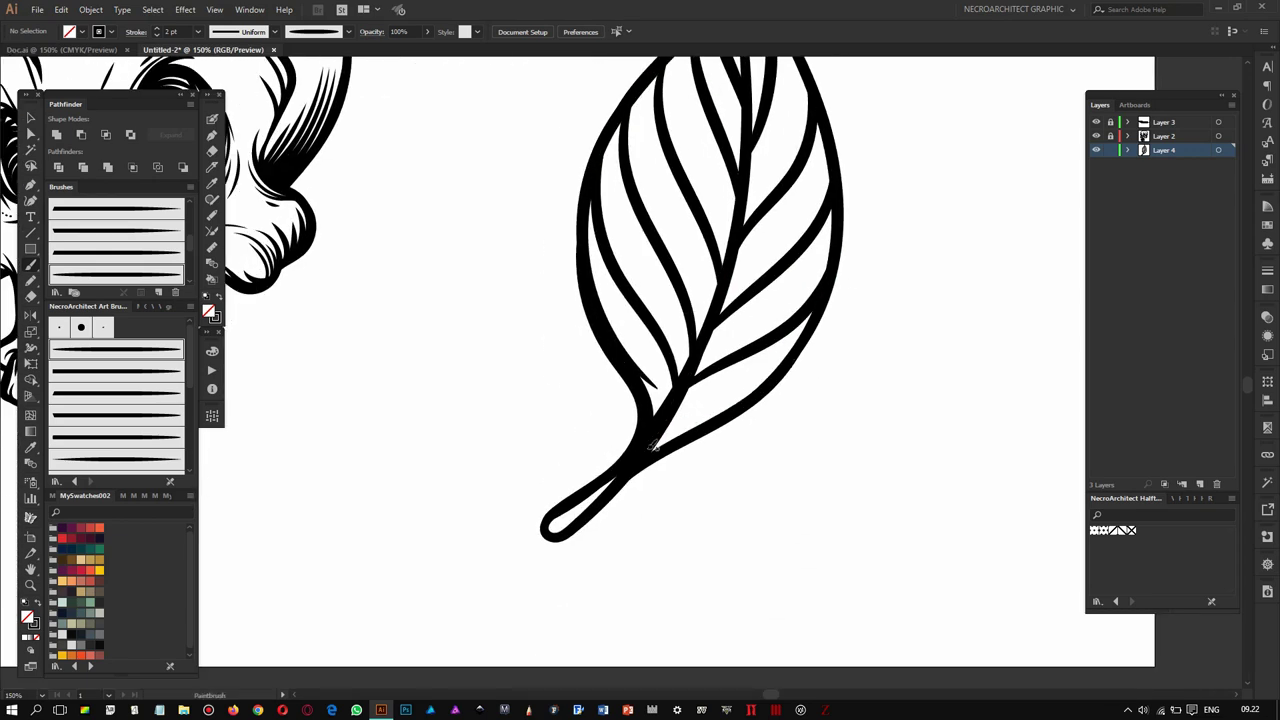
pyautogui.moveTo(668, 428); pyautogui.dragTo(810, 314)
pyautogui.scroll(1, 660, 440)
pyautogui.moveTo(634, 506); pyautogui.dragTo(760, 422)
pyautogui.scroll(3, 660, 440)
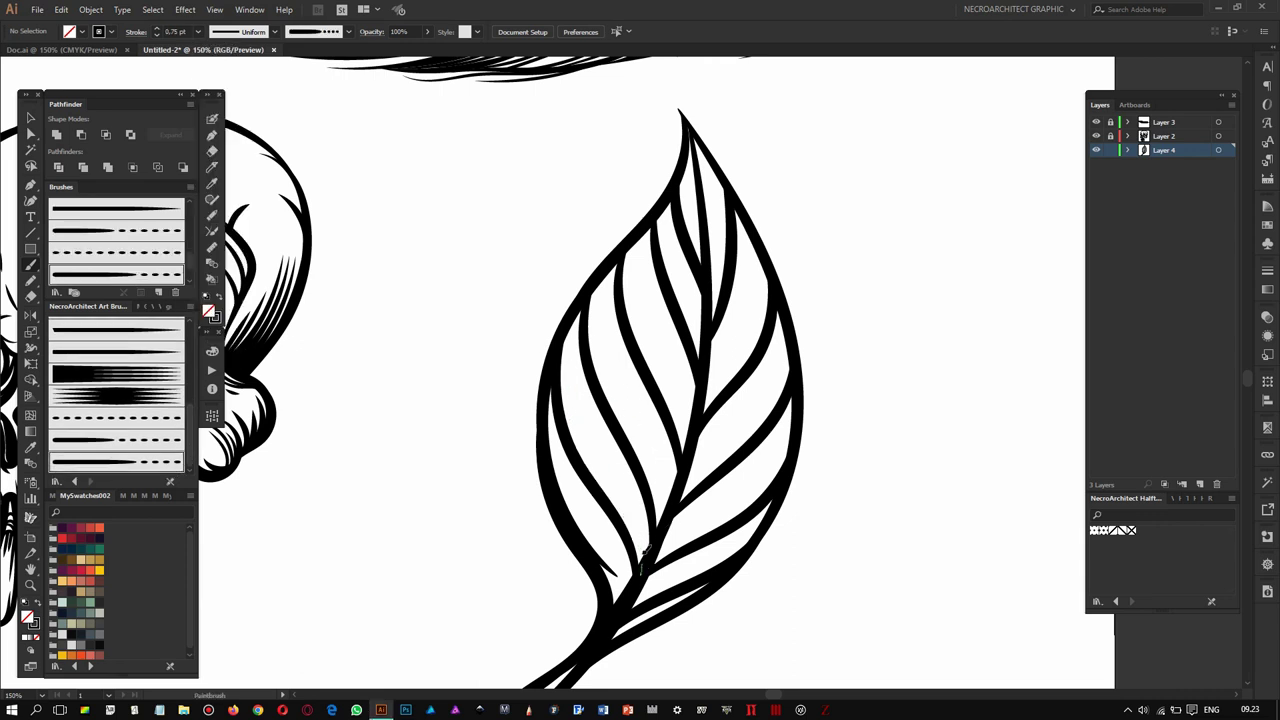
# - Paint dotted dashed lines inside the leaf's left and right stripes
pyautogui.moveTo(645, 550); pyautogui.dragTo(565, 368)
pyautogui.moveTo(641, 432); pyautogui.dragTo(600, 312)
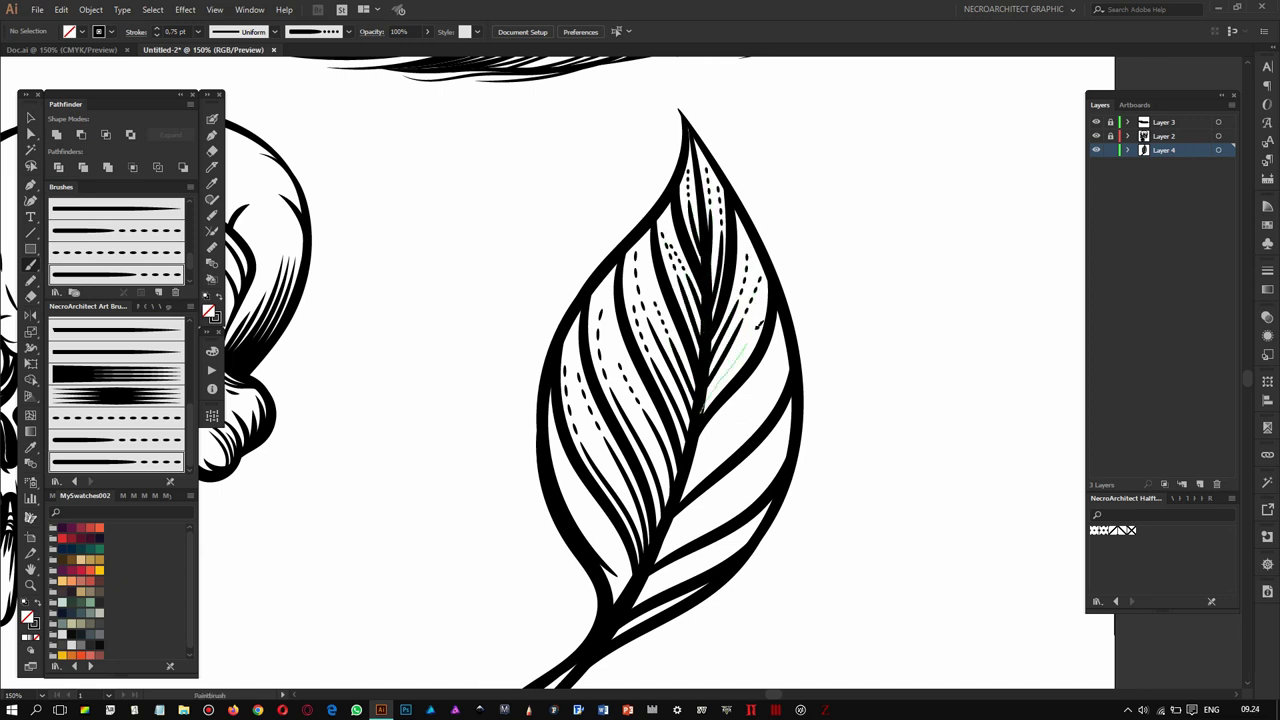
pyautogui.scroll(-1, 758, 322)
pyautogui.moveTo(686, 408); pyautogui.dragTo(767, 302)
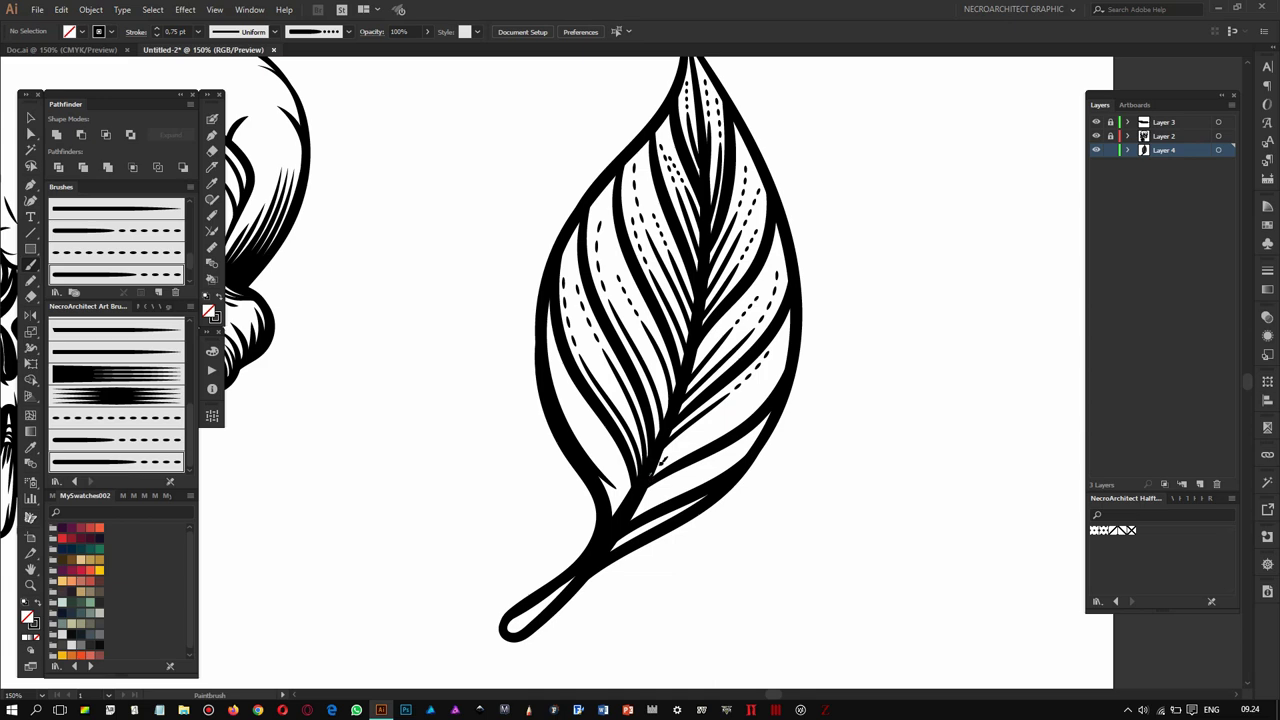
pyautogui.scroll(1, 617, 478)
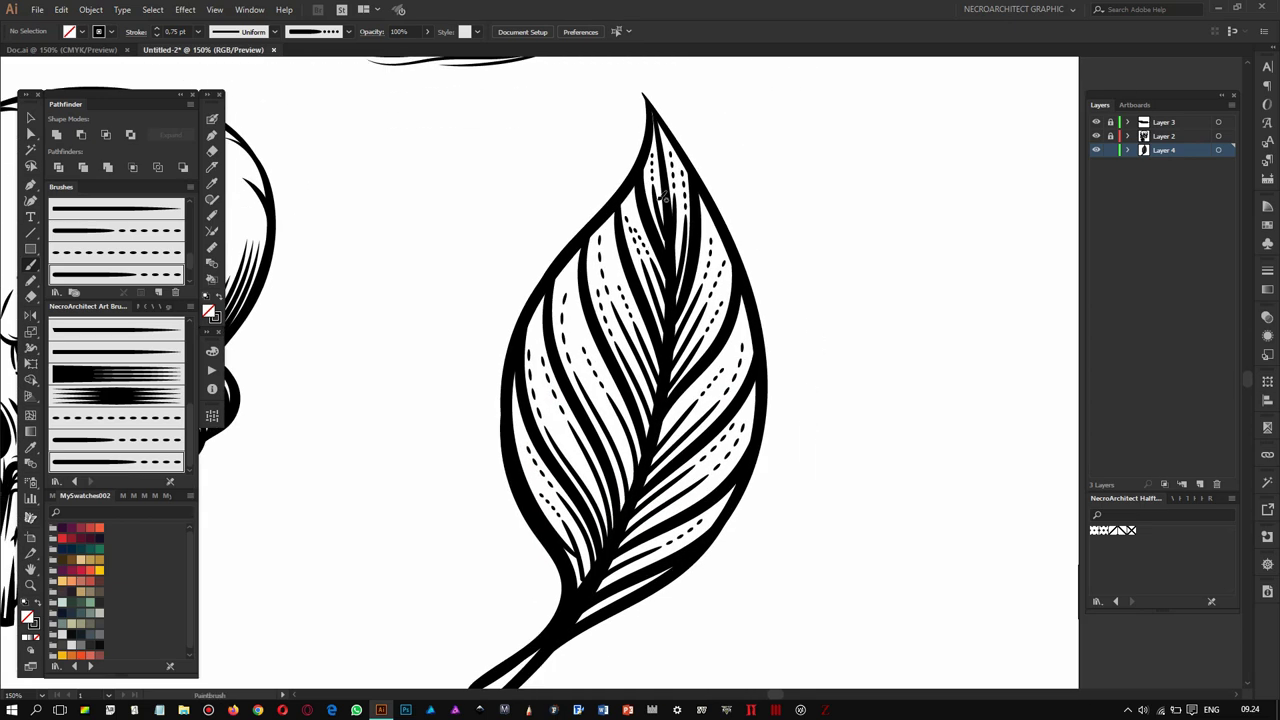
pyautogui.scroll(1, 560, 450)
# - Switch to a thinner 0.5 pt stroke and move along the leaf from stem to tip
pyautogui.hotkey('ctrl', '+')
pyautogui.hotkey('ctrl', '+')
pyautogui.moveTo(503, 420); pyautogui.dragTo(530, 390)
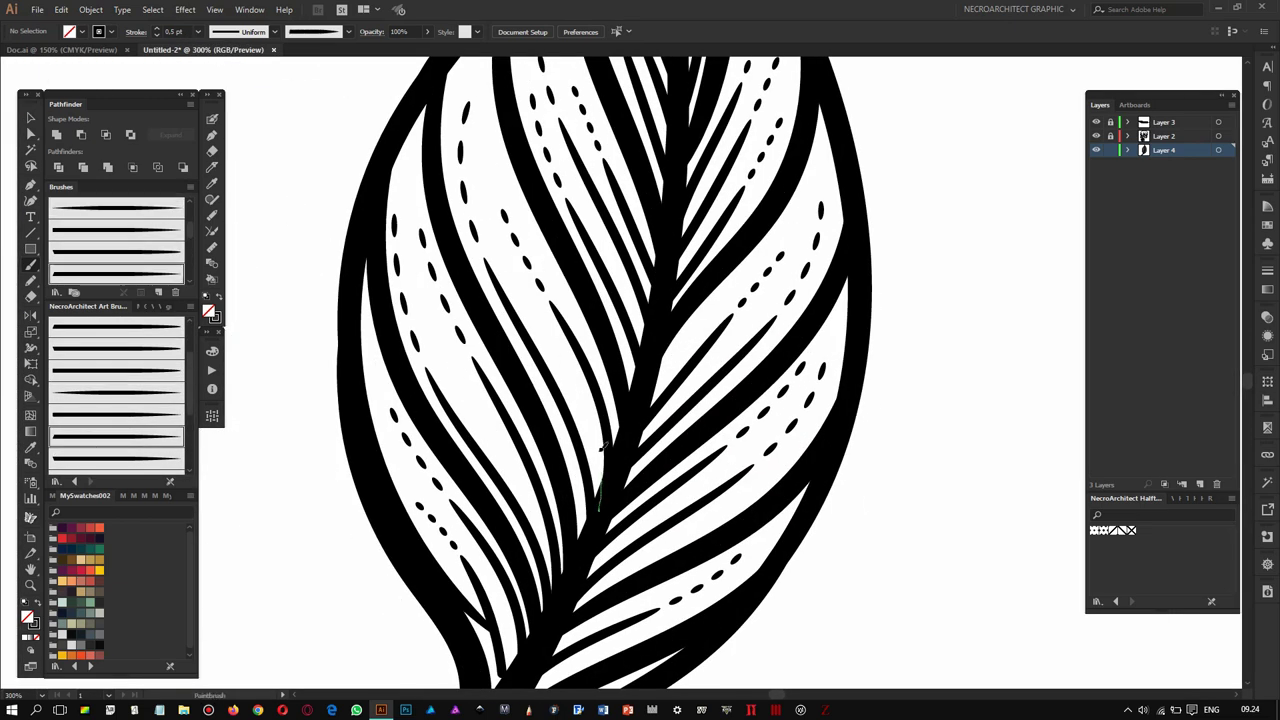
pyautogui.moveTo(905, 375); pyautogui.dragTo(878, 285)
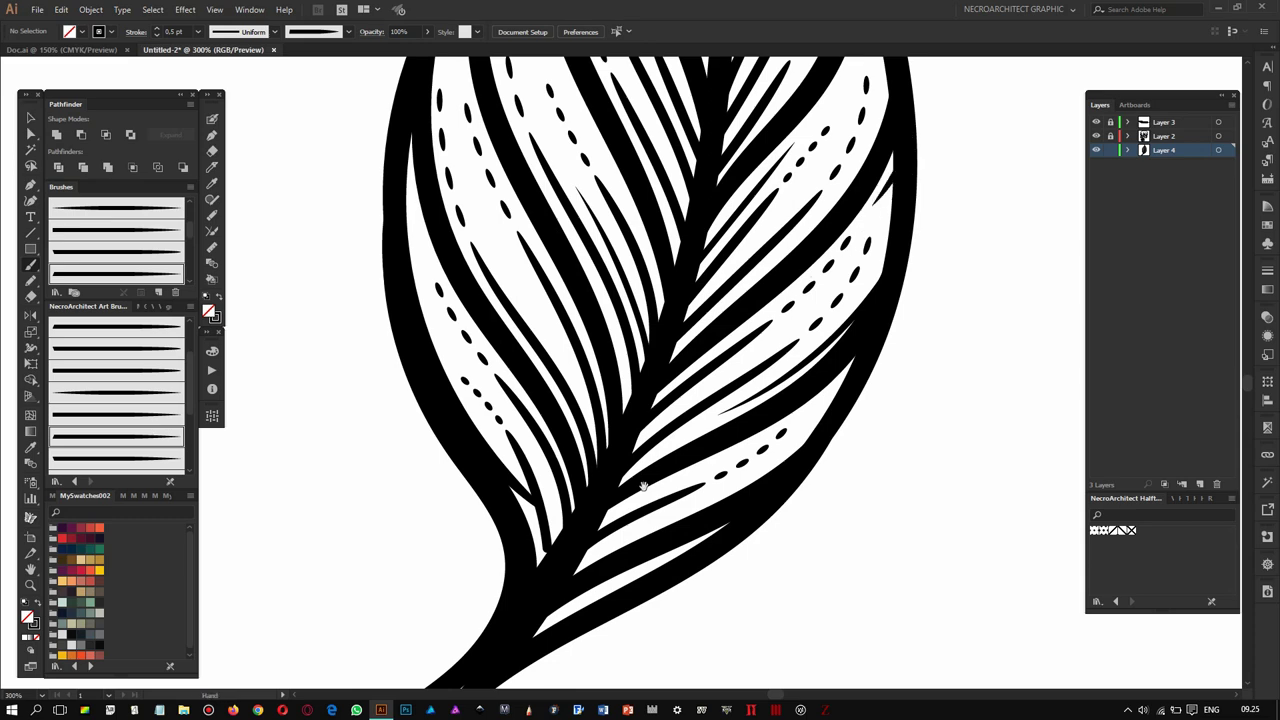
pyautogui.scroll(3, 579, 478)
pyautogui.moveTo(500, 130); pyautogui.dragTo(535, 245)
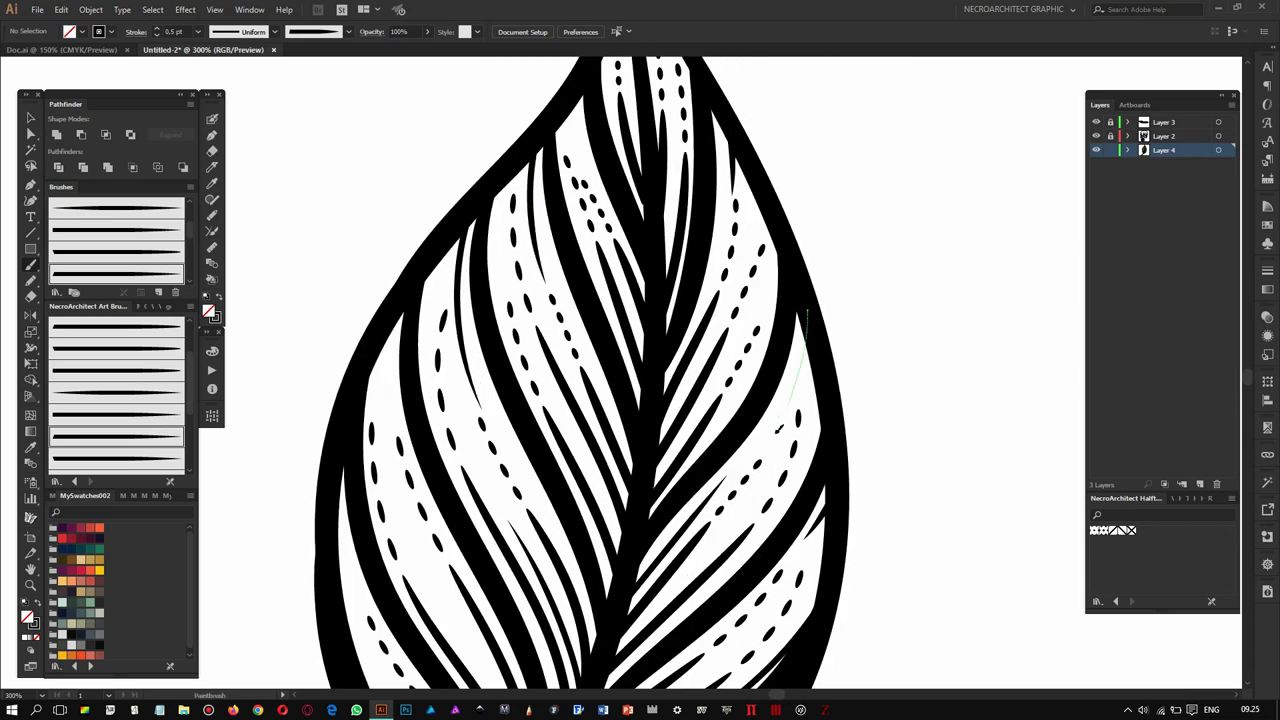
pyautogui.scroll(-1, 800, 375)
pyautogui.scroll(-2, 800, 375)
pyautogui.scroll(1, 717, 571)
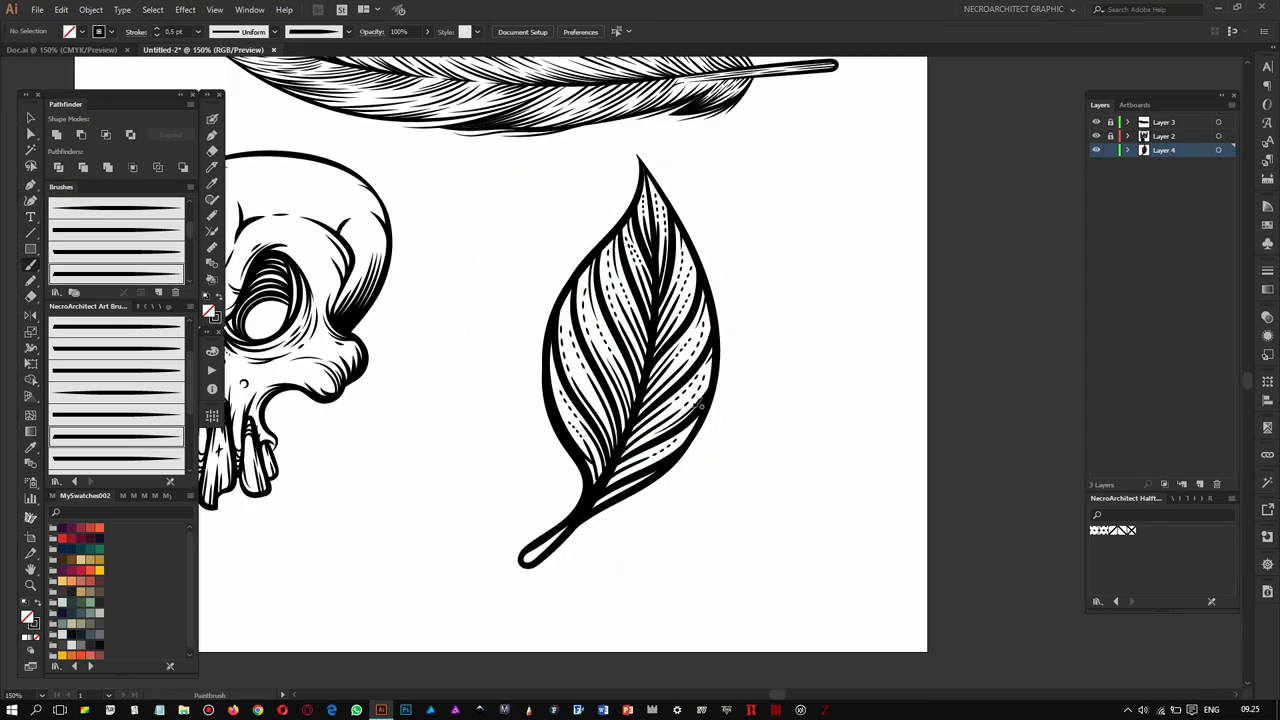
pyautogui.scroll(1, 692, 406)
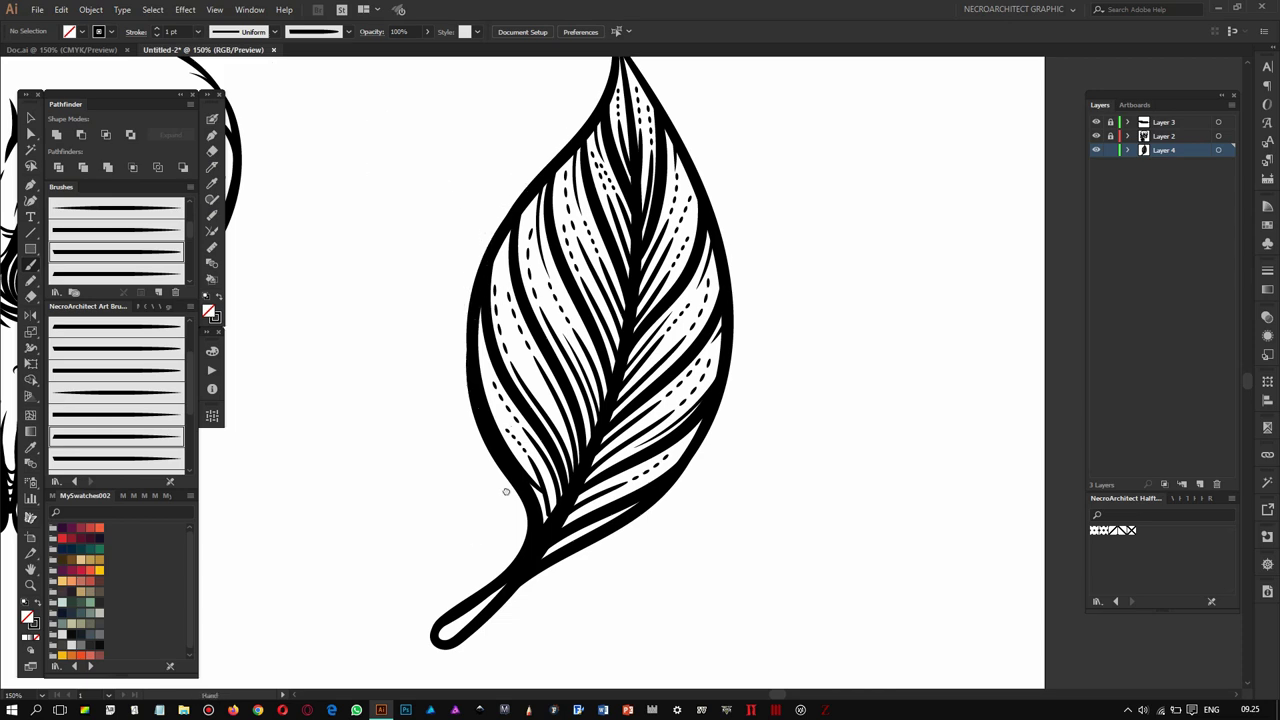
pyautogui.scroll(2, 474, 534)
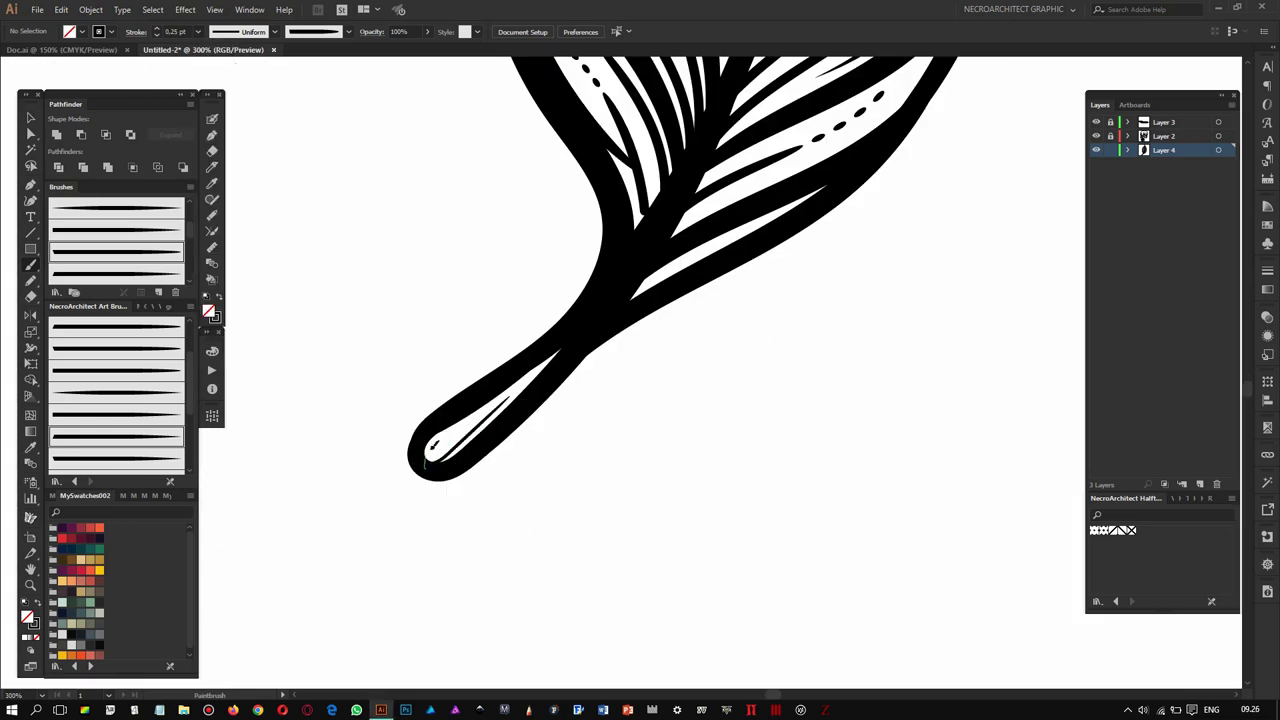
pyautogui.scroll(-3, 432, 466)
pyautogui.scroll(4, 548, 326)
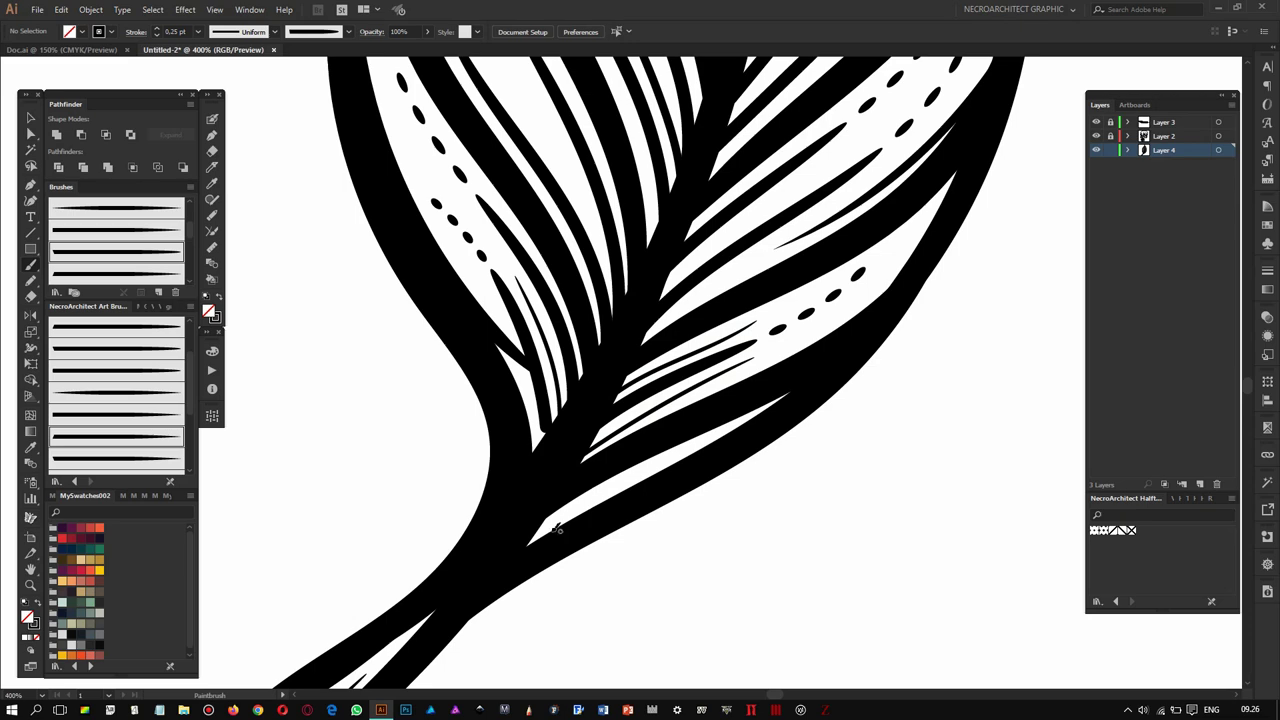
pyautogui.scroll(3, 596, 493)
pyautogui.scroll(2, 660, 350)
pyautogui.scroll(2, 595, 449)
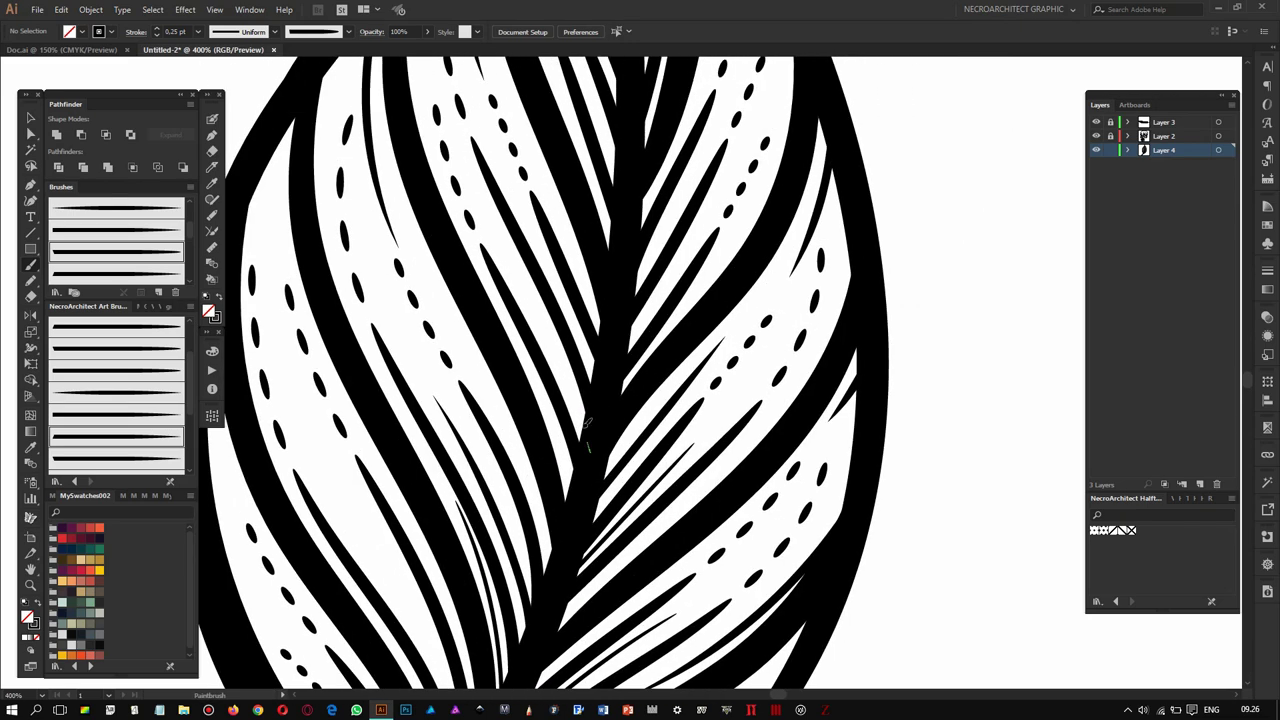
pyautogui.scroll(2, 595, 449)
pyautogui.scroll(1, 570, 385)
pyautogui.scroll(2, 490, 270)
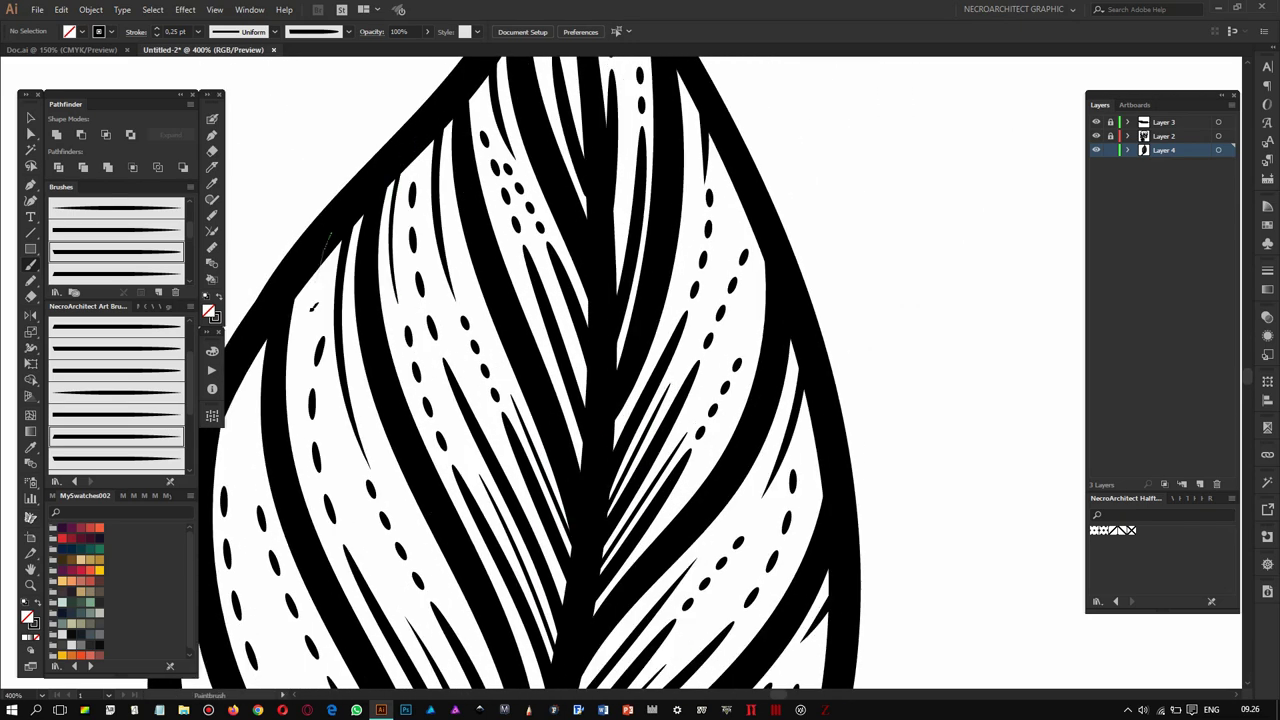
pyautogui.scroll(-2, 428, 296)
pyautogui.scroll(-2, 600, 400)
pyautogui.scroll(-1, 771, 371)
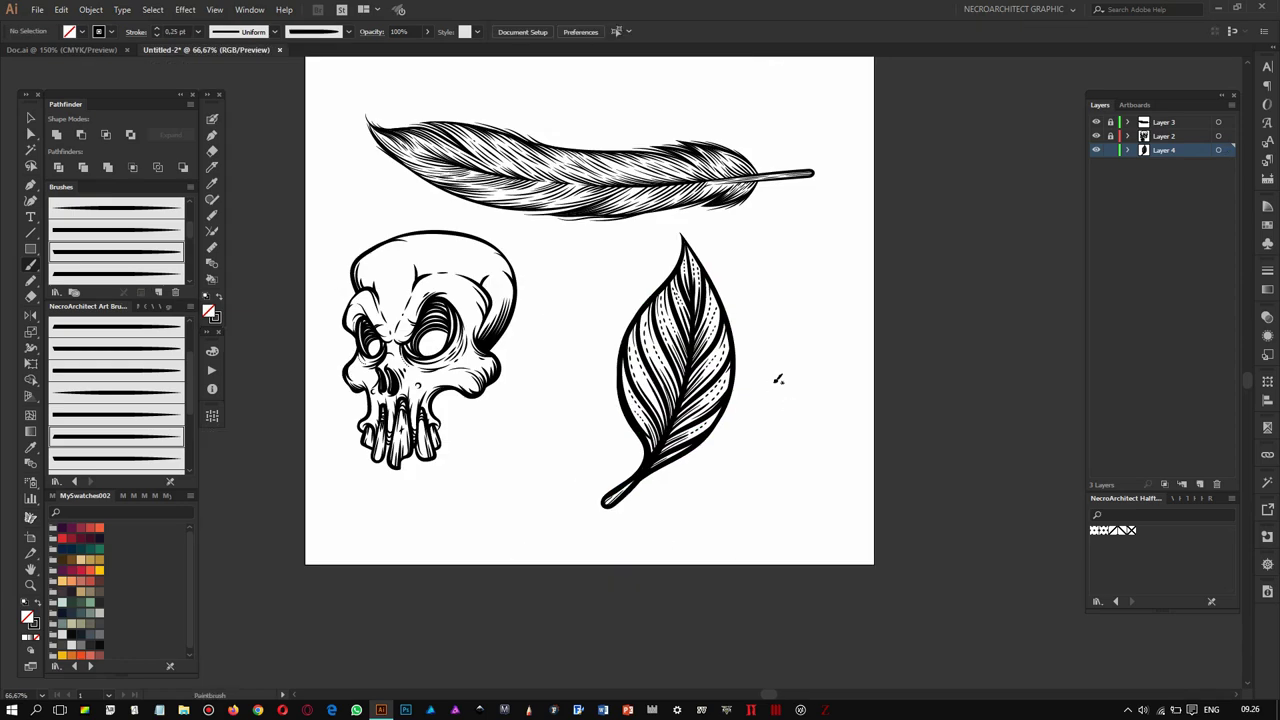
# - Reflect a copy of the leaf and rotate it to join the original at the stem
pyautogui.click(614, 575)
pyautogui.scroll(2, 663, 500)
pyautogui.press('Return')
pyautogui.click(529, 309)
pyautogui.moveTo(503, 546); pyautogui.dragTo(749, 437)
pyautogui.scroll(-1, 523, 508)
pyautogui.click(523, 508)
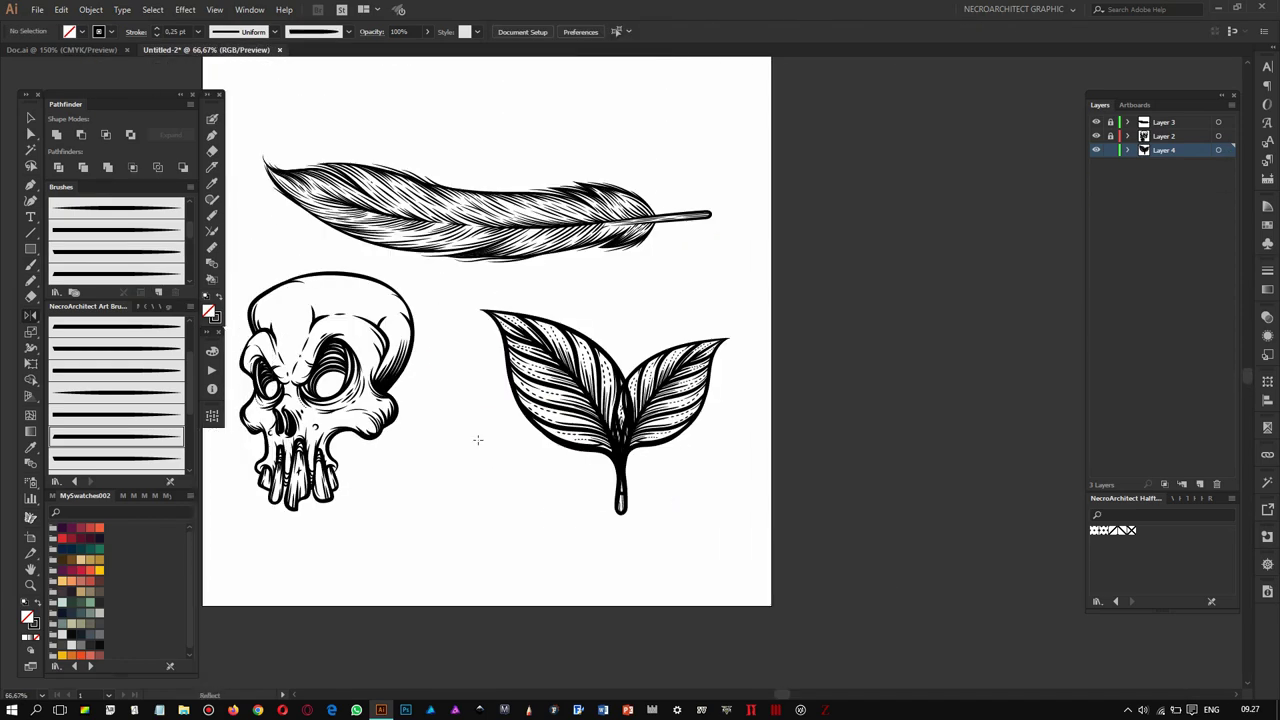